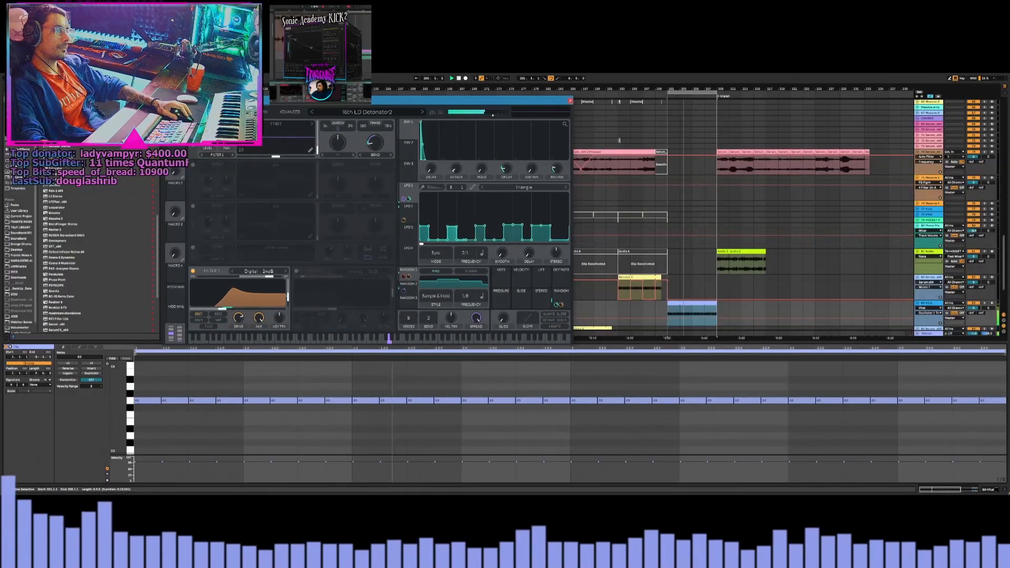
# Save the synth preset as "16th LD Detonator2", replacing the existing preset of that name
pyautogui.click(433, 112)
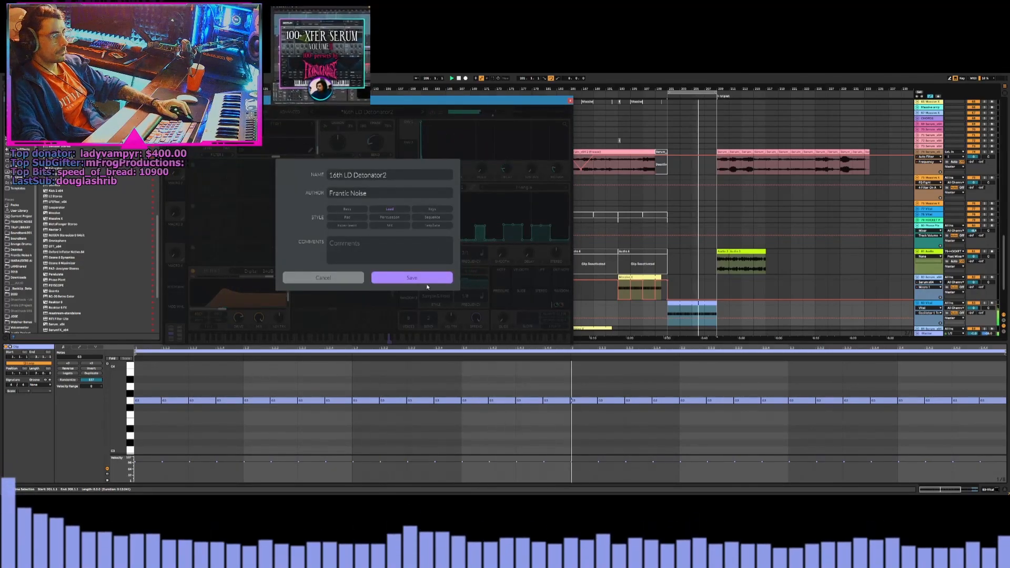
pyautogui.click(424, 278)
pyautogui.click(390, 237)
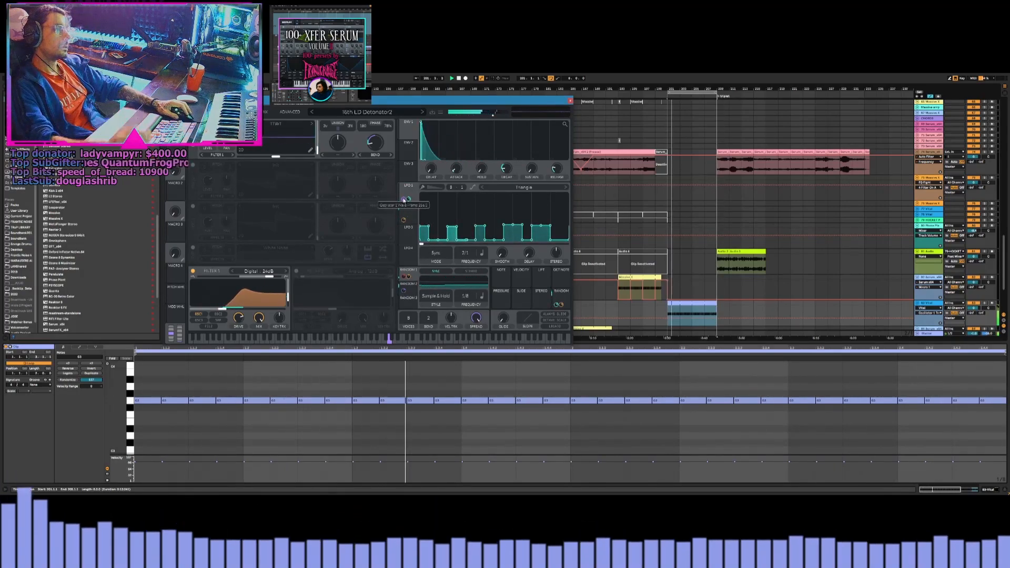
# Remove LFO 1's modulation of oscillator 1's wave frame, adjust envelope 1's hold, and set a new frame position for the oscillator
pyautogui.rightClick(408, 200)
pyautogui.click(417, 210)
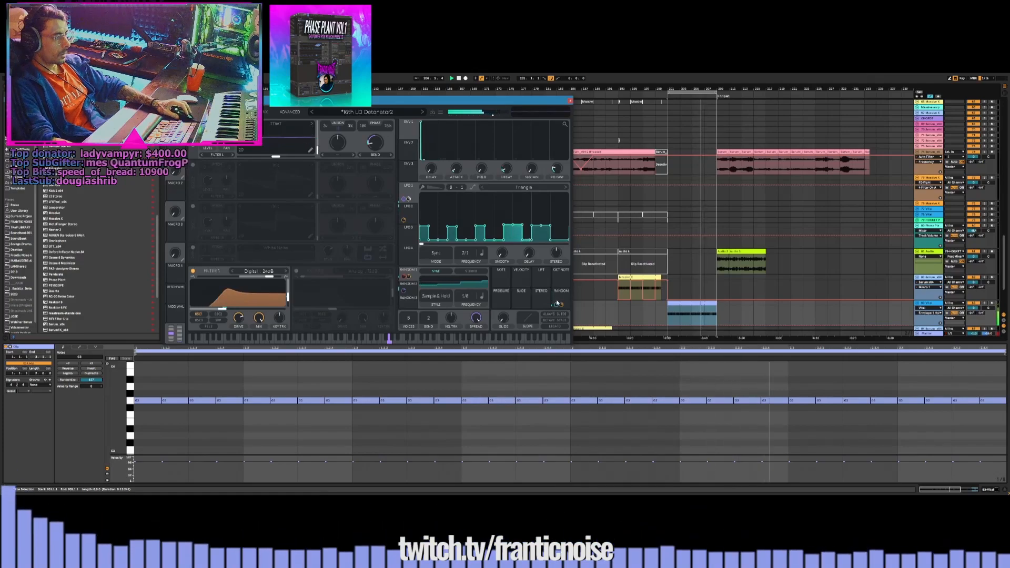
pyautogui.moveTo(482, 174); pyautogui.dragTo(482, 184)
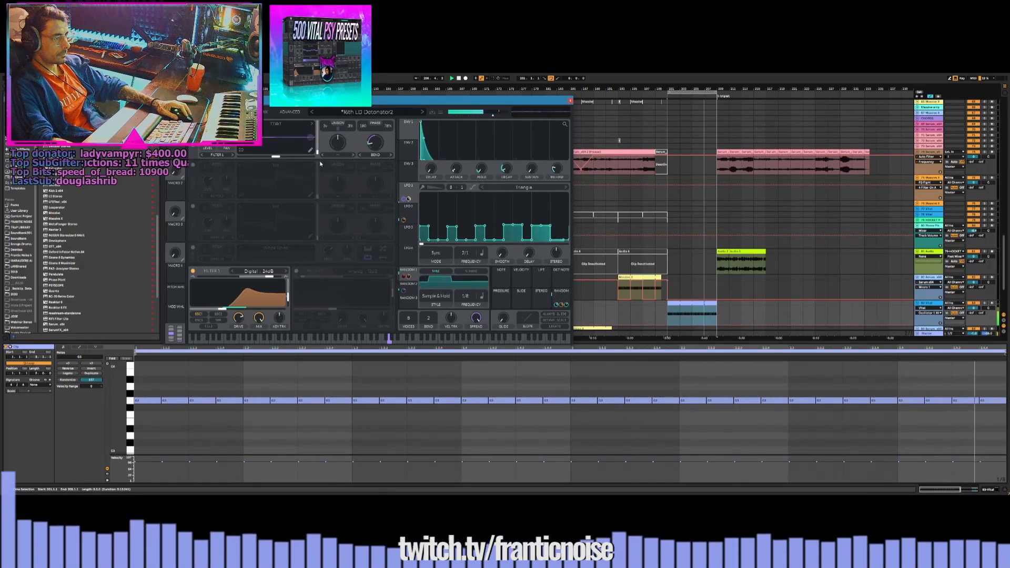
pyautogui.moveTo(311, 138); pyautogui.dragTo(311, 152)
pyautogui.moveTo(317, 150); pyautogui.dragTo(310, 140)
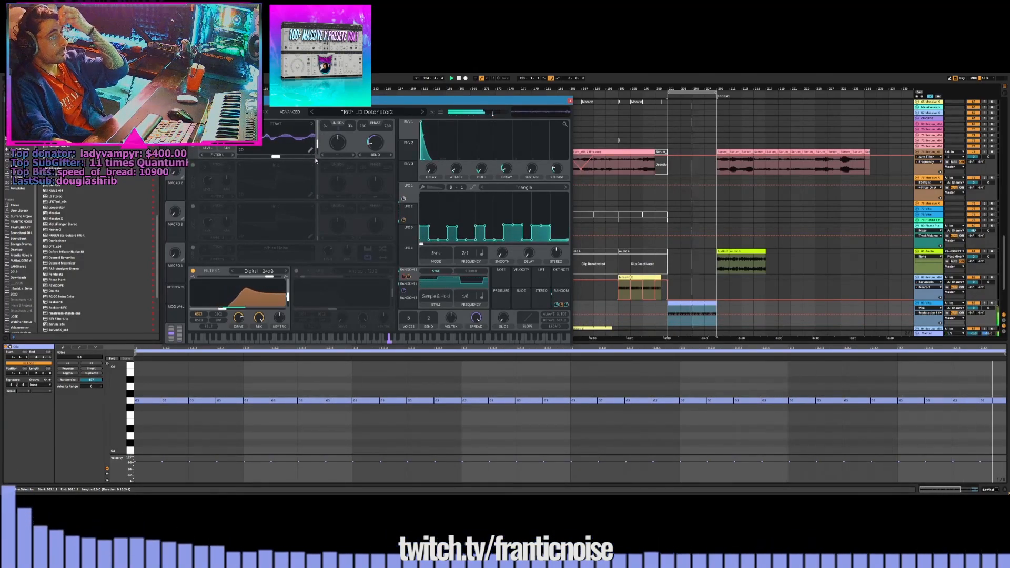
pyautogui.moveTo(316, 146); pyautogui.dragTo(318, 141)
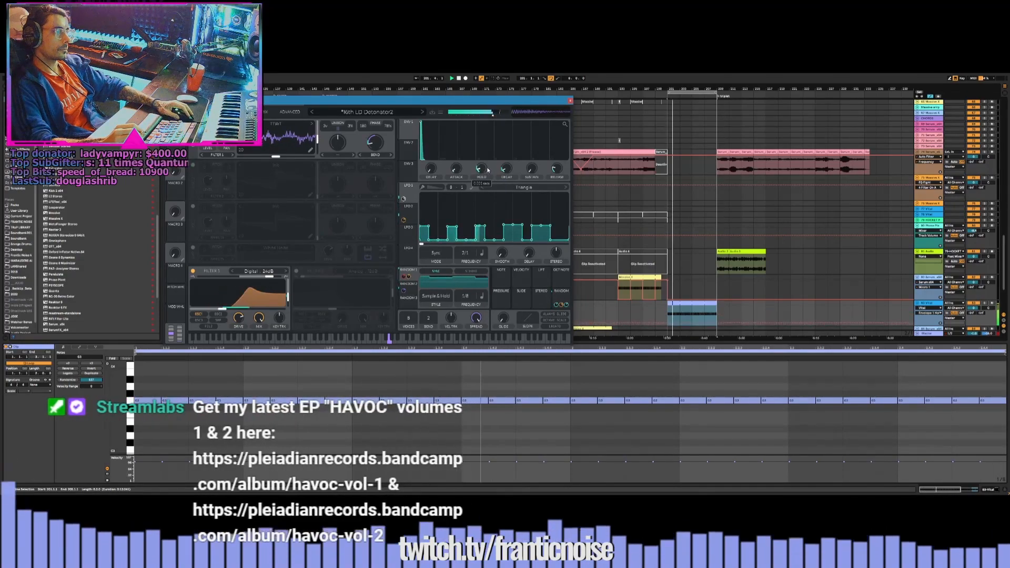
# Adjust envelope 1's attack and assign the per-note Random source to modulate it
pyautogui.moveTo(504, 184); pyautogui.dragTo(503, 187)
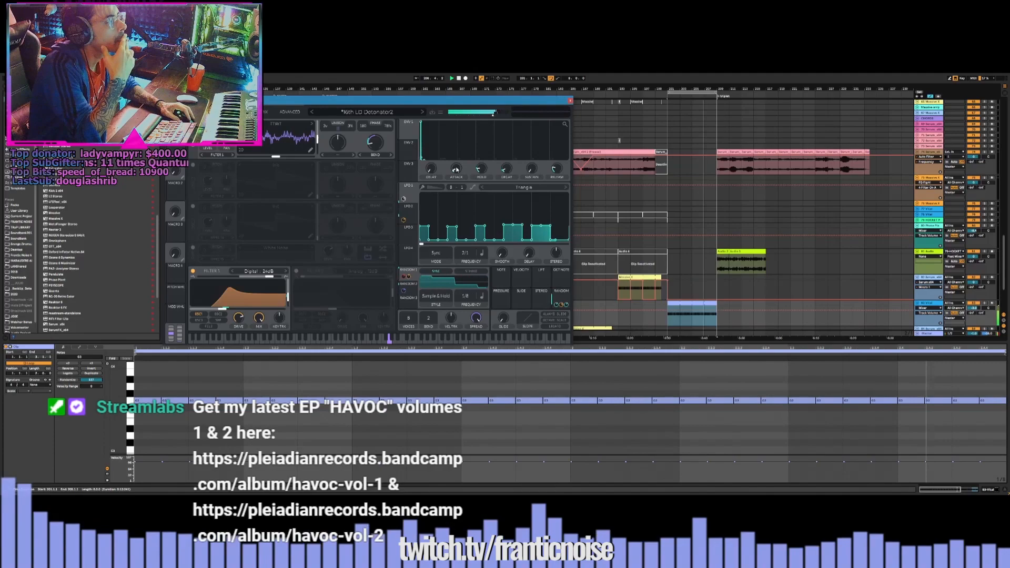
pyautogui.moveTo(457, 170); pyautogui.dragTo(459, 157)
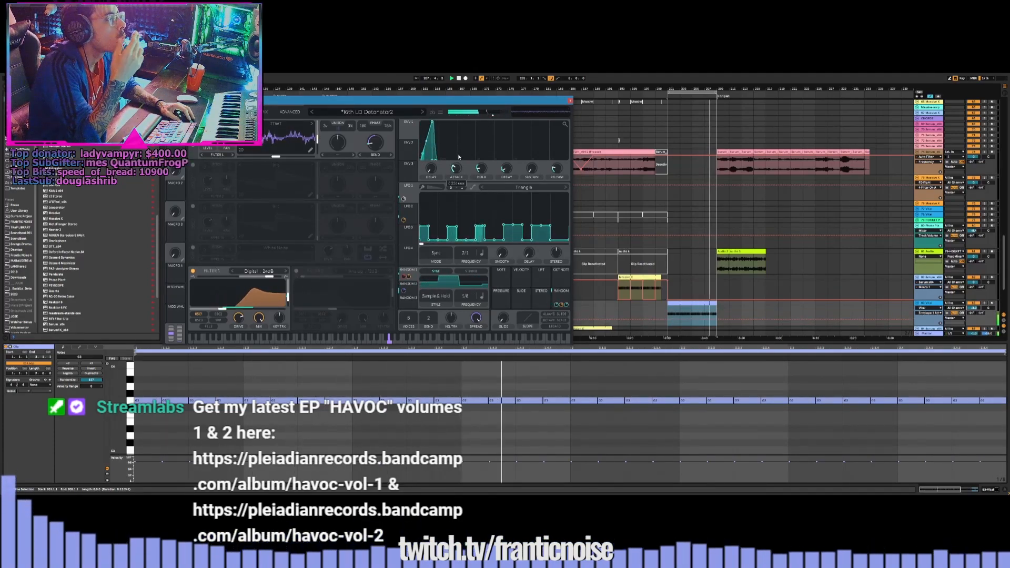
pyautogui.moveTo(562, 296); pyautogui.dragTo(457, 175)
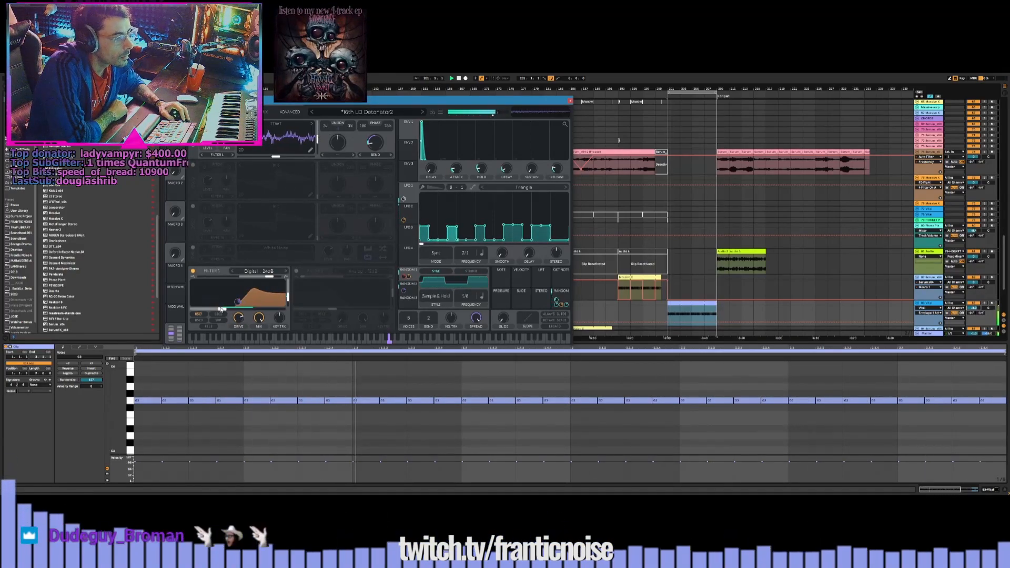
# Reshape filter 1 by adjusting its cutoff and blend
pyautogui.moveTo(220, 309); pyautogui.dragTo(249, 287)
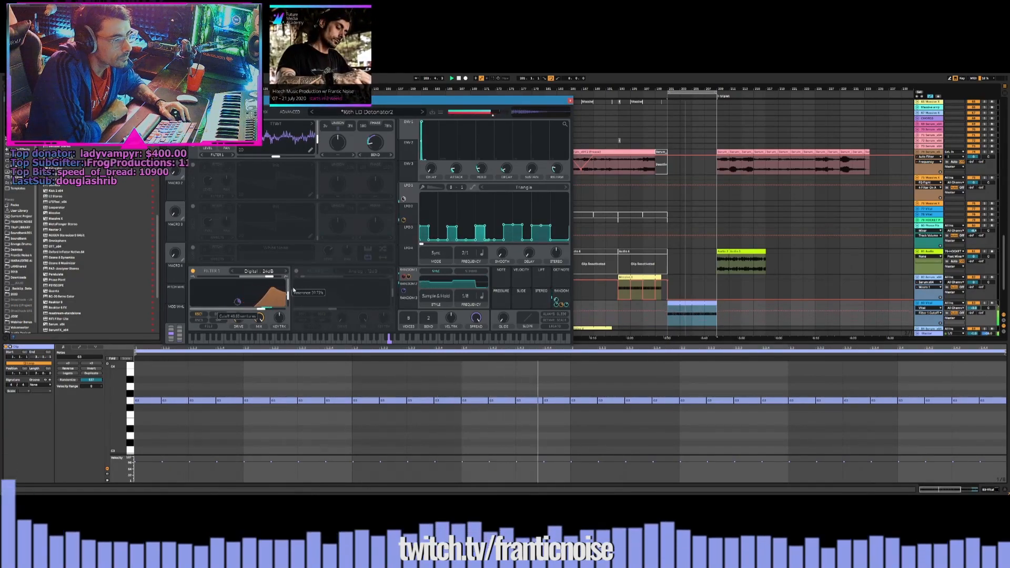
pyautogui.moveTo(270, 278)
pyautogui.mouseDown()
pyautogui.moveTo(245, 279)
pyautogui.moveTo(285, 286)
pyautogui.mouseUp()
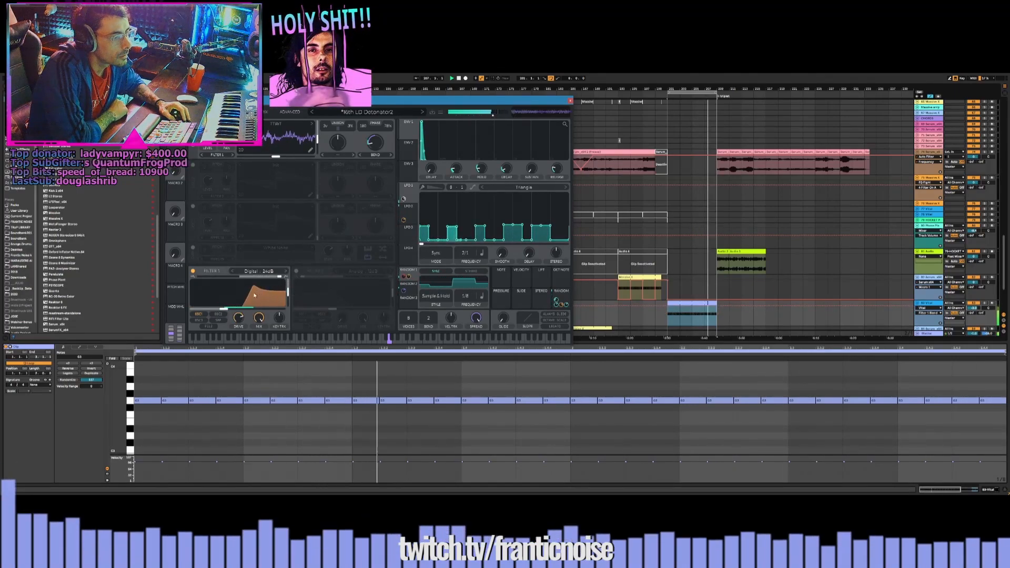
# Compare the sound with the distortion effect switched off and on, and return to the oscillators
pyautogui.click(233, 111)
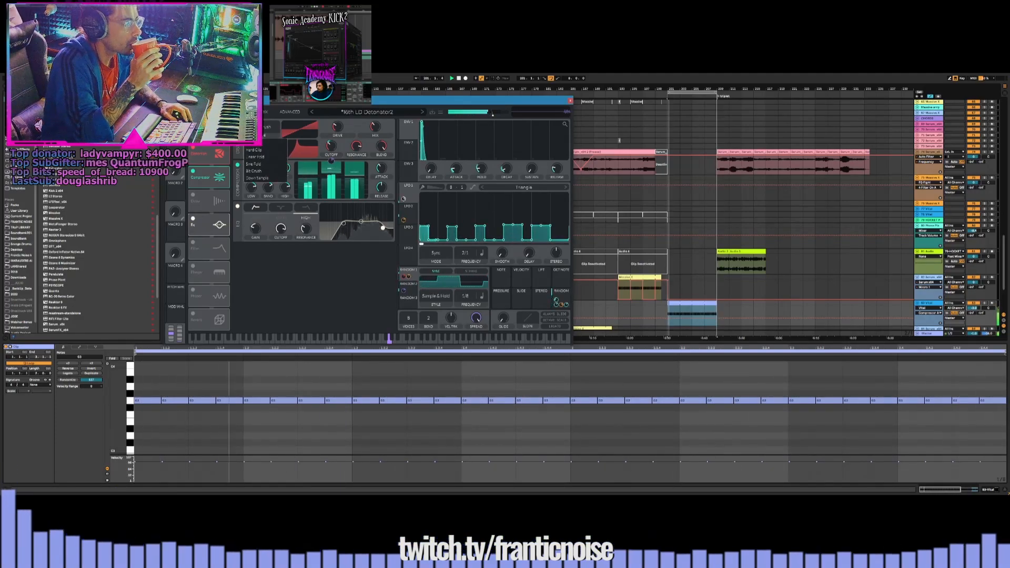
pyautogui.click(237, 124)
pyautogui.click(238, 123)
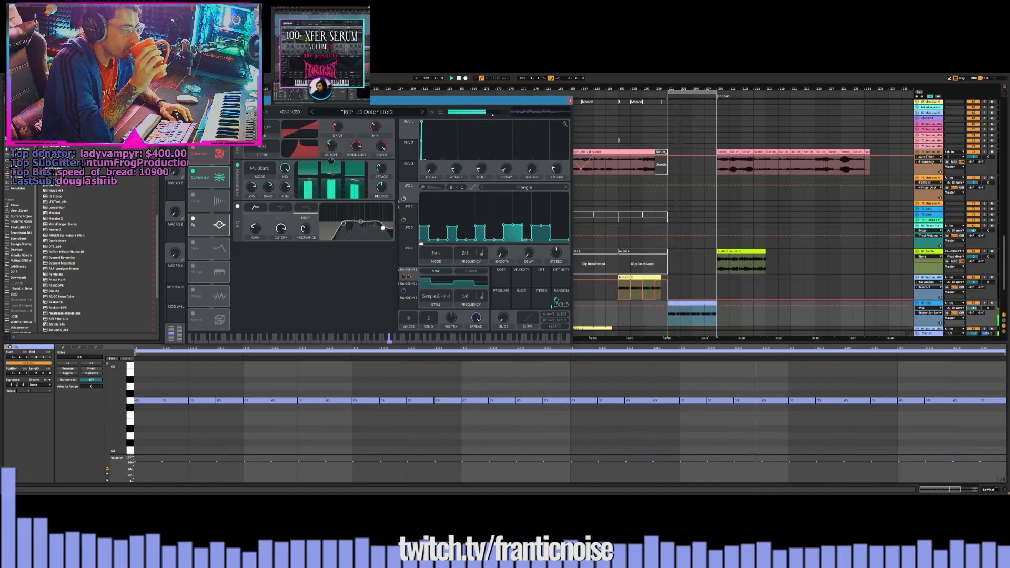
pyautogui.click(202, 112)
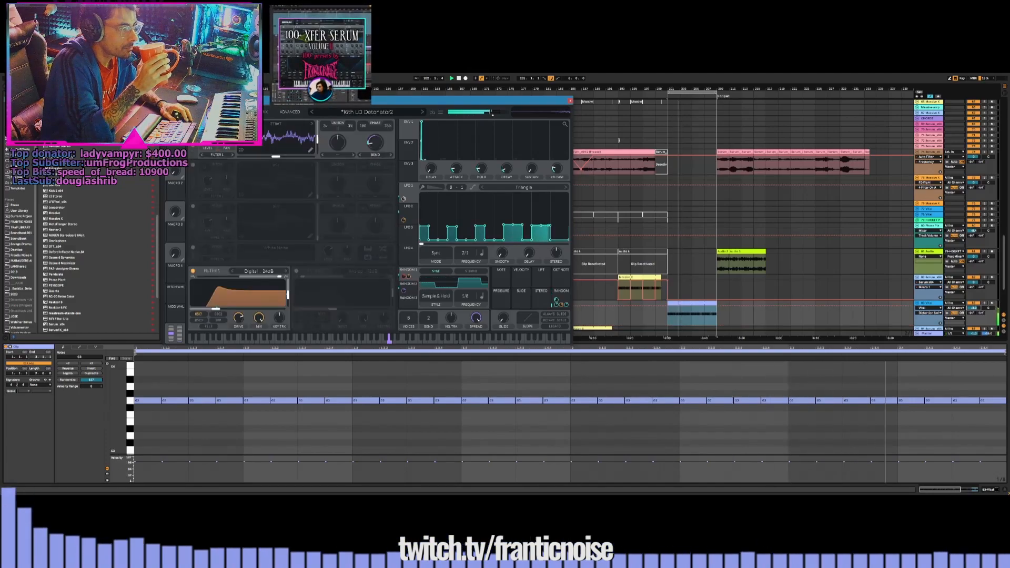
# Browse oscillator 1's wavetables to the Synth One Shots folder in Echo Sound Works Core Tables
pyautogui.click(281, 127)
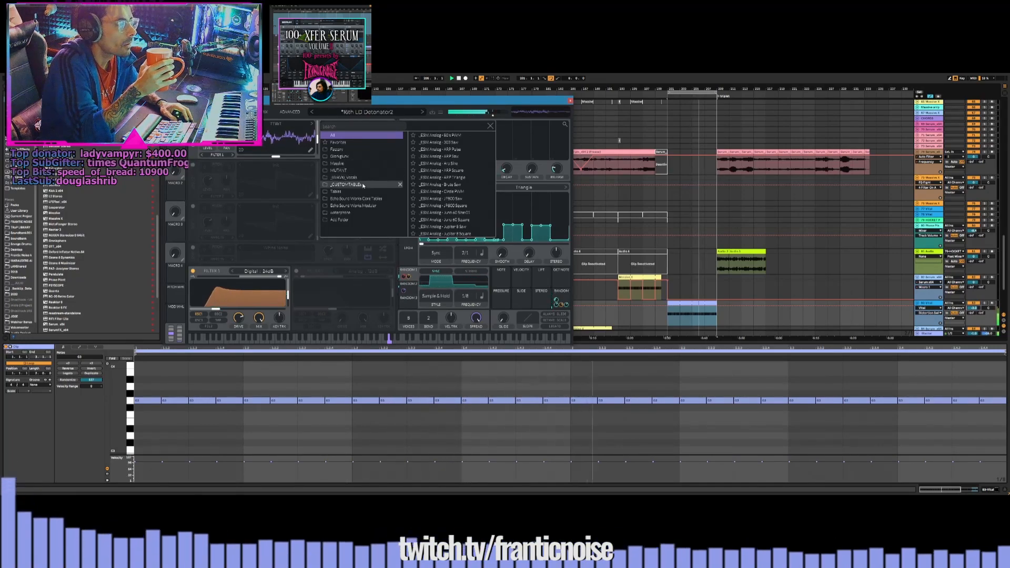
pyautogui.click(369, 157)
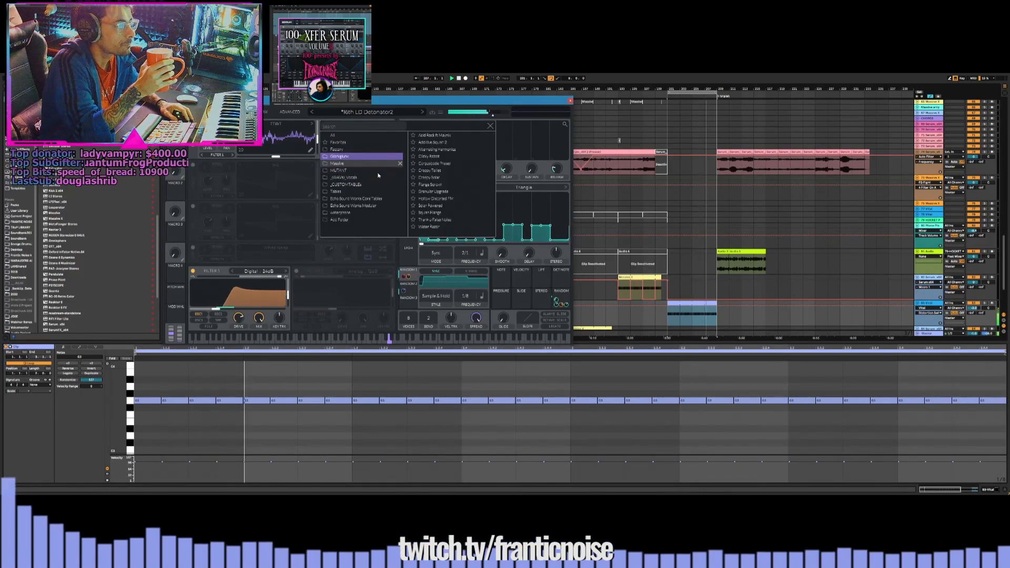
pyautogui.click(356, 199)
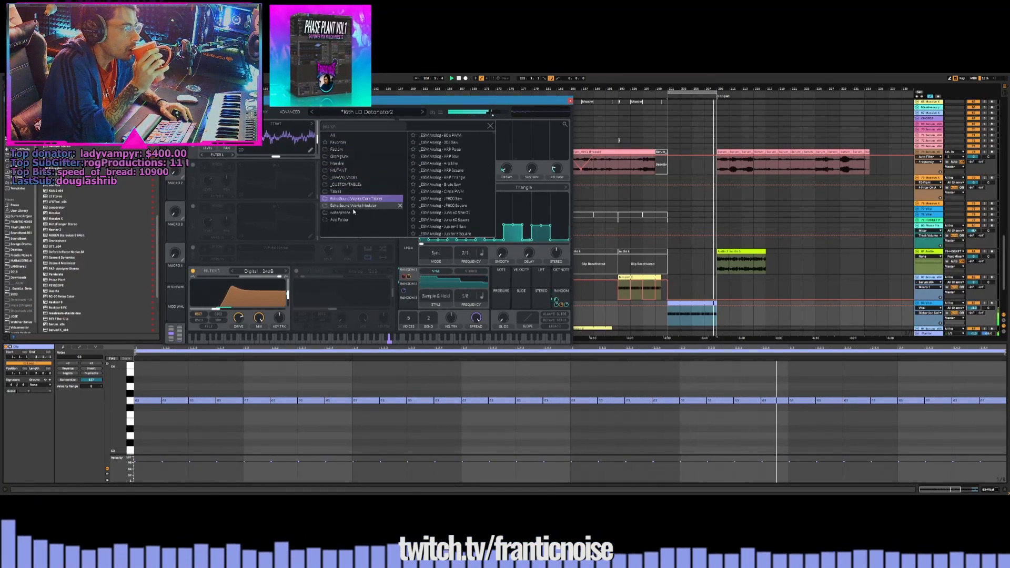
pyautogui.doubleClick(347, 200)
pyautogui.click(345, 207)
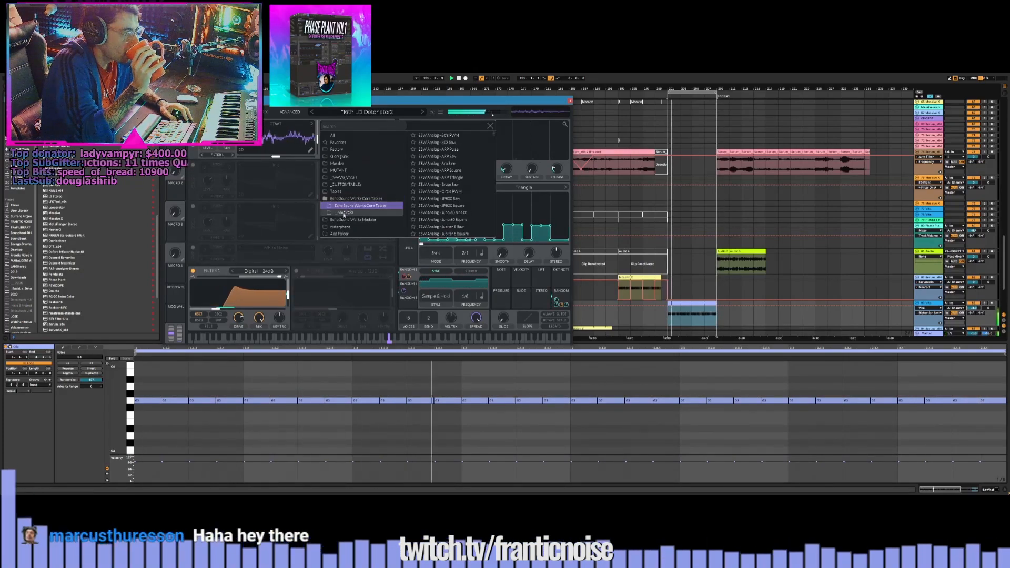
pyautogui.doubleClick(346, 206)
pyautogui.scroll(-3, 346, 219)
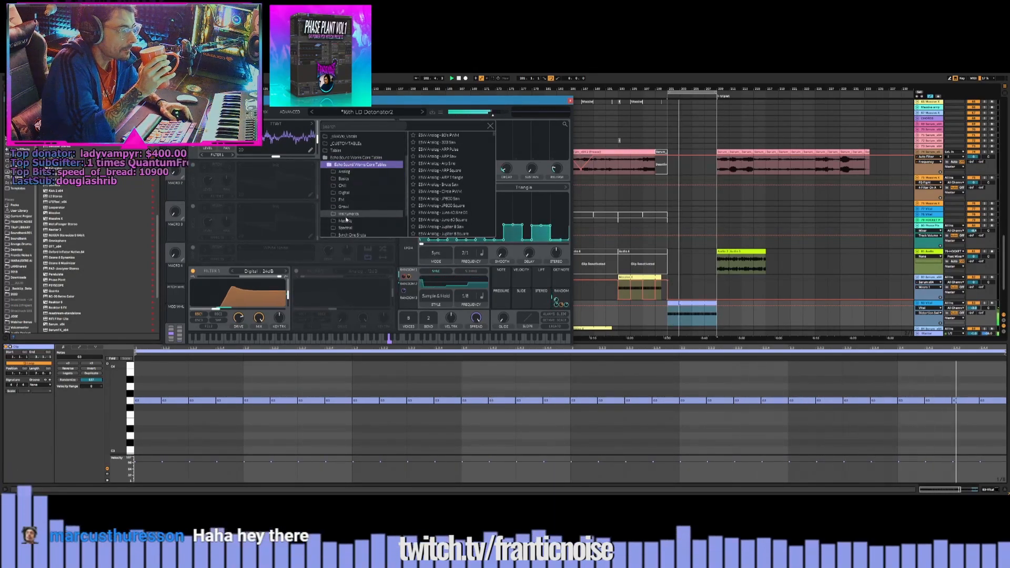
pyautogui.click(346, 192)
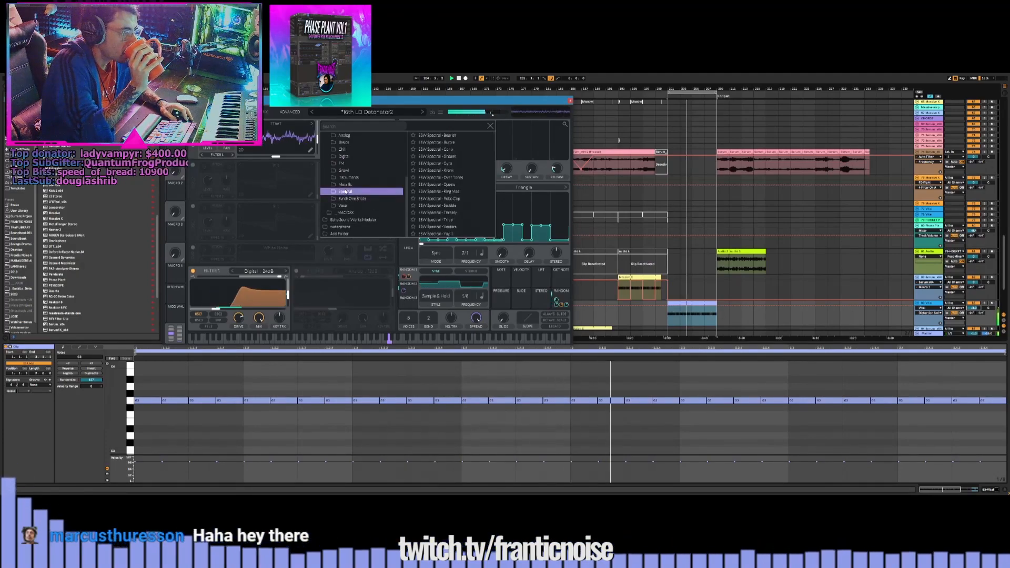
pyautogui.click(345, 198)
# Audition several Synth One Shots wavetables and load "ESW One Shot - BS Elephant" into oscillator 1
pyautogui.click(431, 198)
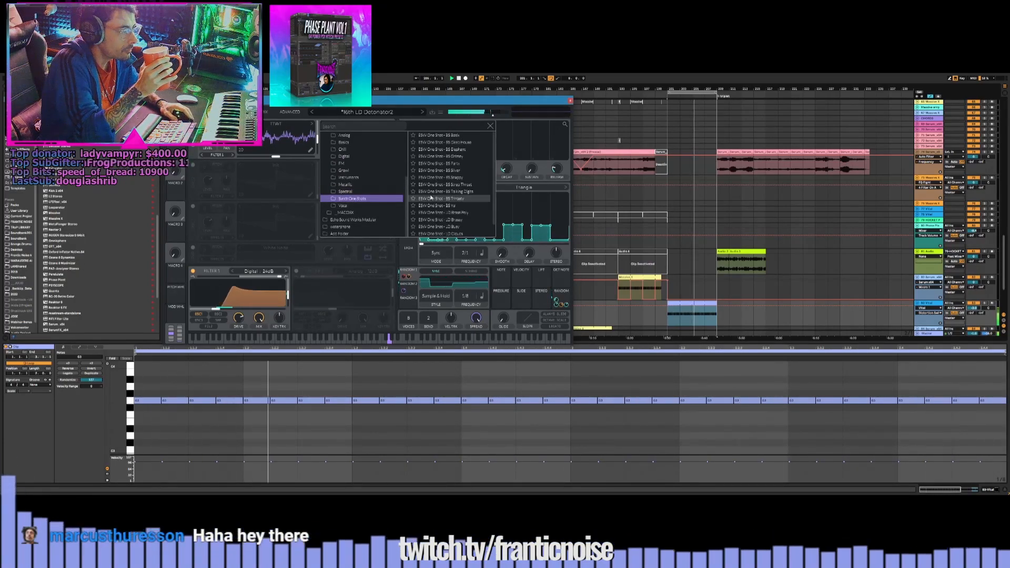
pyautogui.click(439, 207)
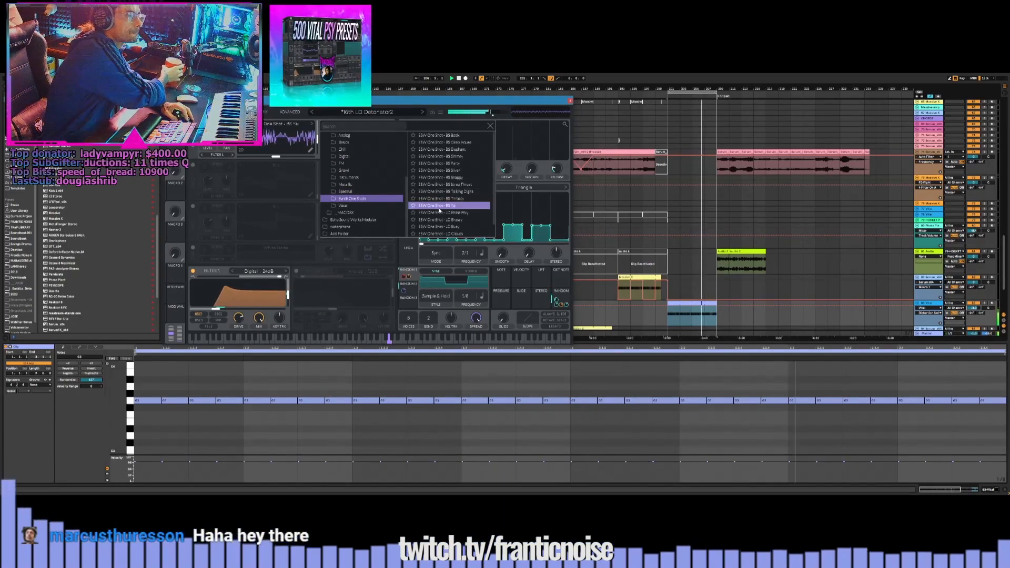
pyautogui.scroll(-1, 439, 209)
pyautogui.click(440, 209)
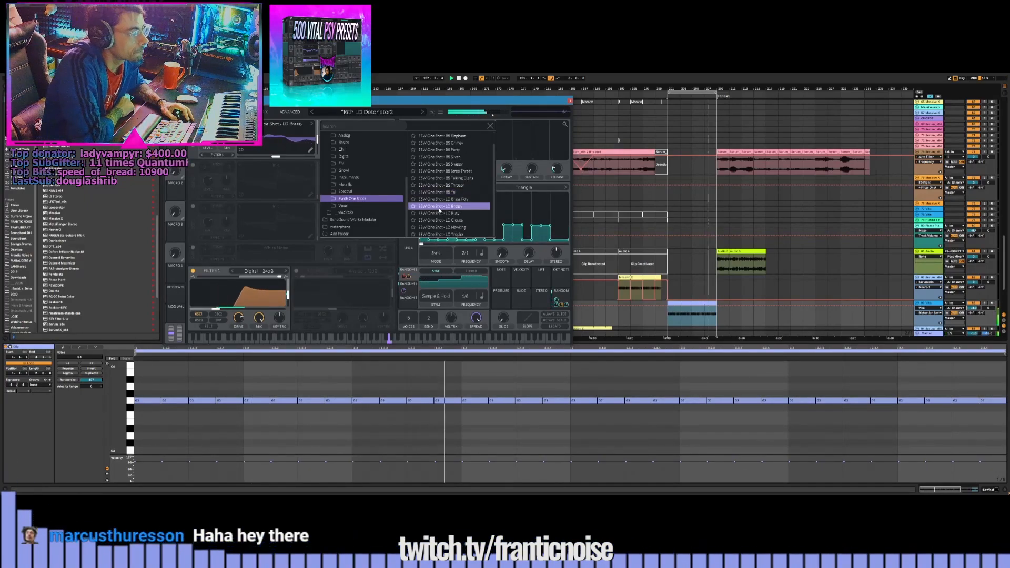
pyautogui.click(445, 201)
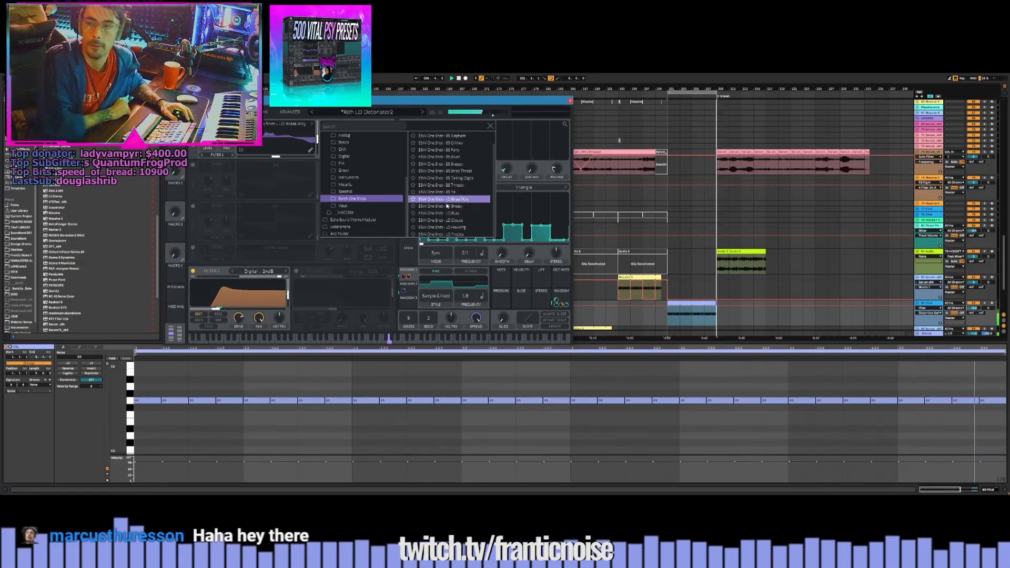
pyautogui.click(438, 234)
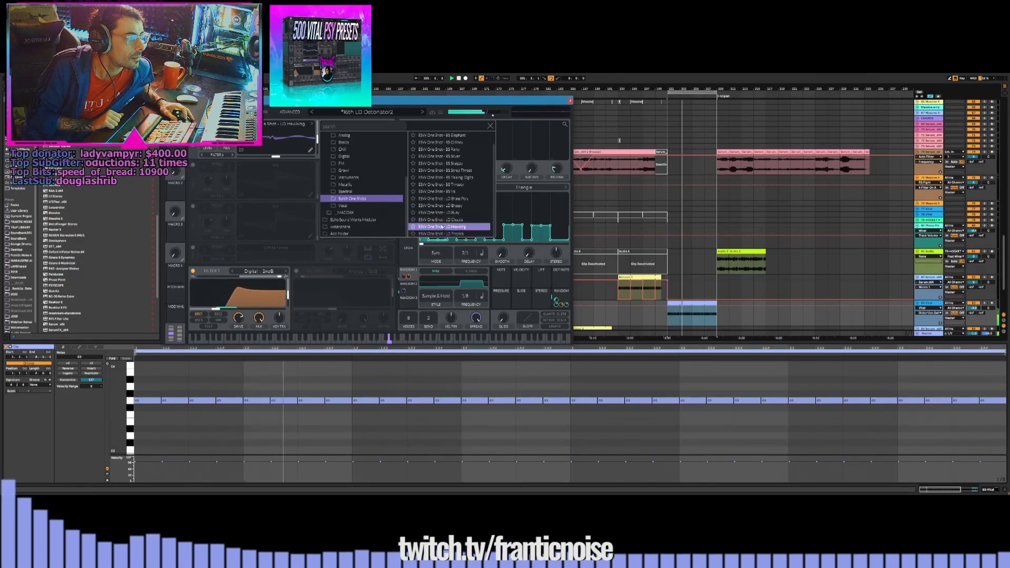
pyautogui.click(443, 213)
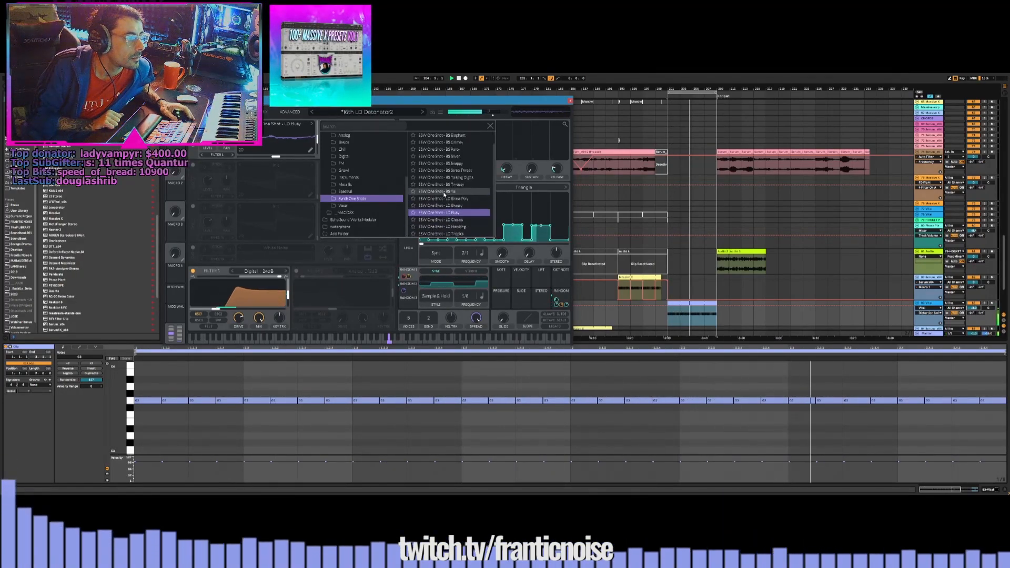
pyautogui.scroll(1, 445, 189)
pyautogui.click(445, 179)
pyautogui.click(438, 149)
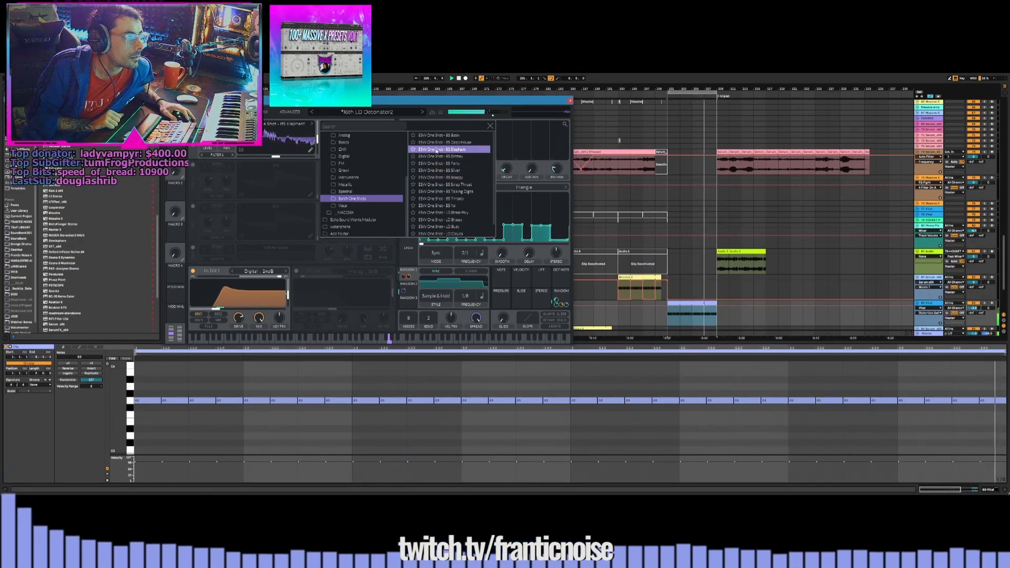
pyautogui.click(489, 127)
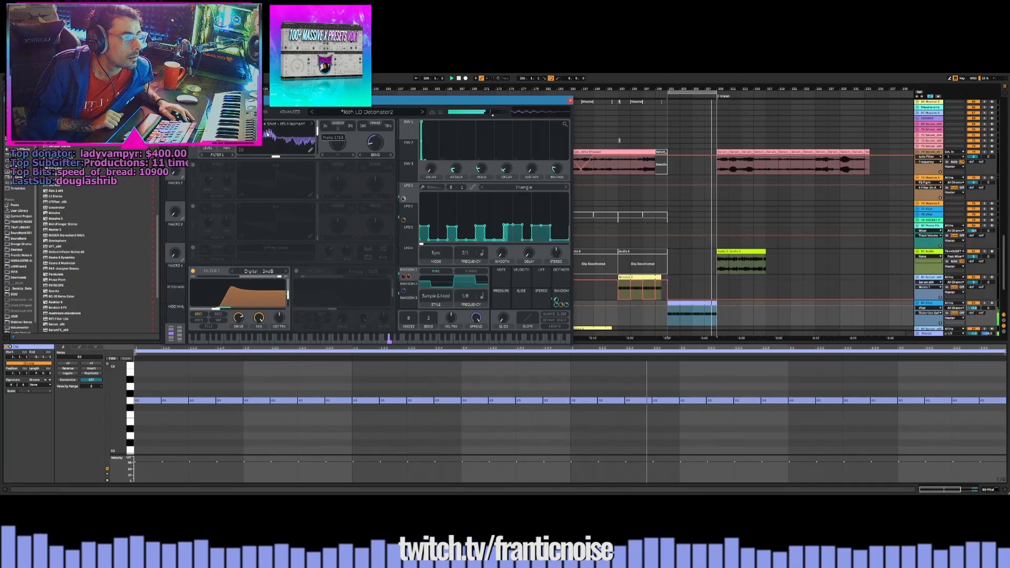
# Enable oscillator 2 and change oscillator 1's distortion type from Bend to FM from Osc 2
pyautogui.moveTo(386, 134); pyautogui.dragTo(377, 151)
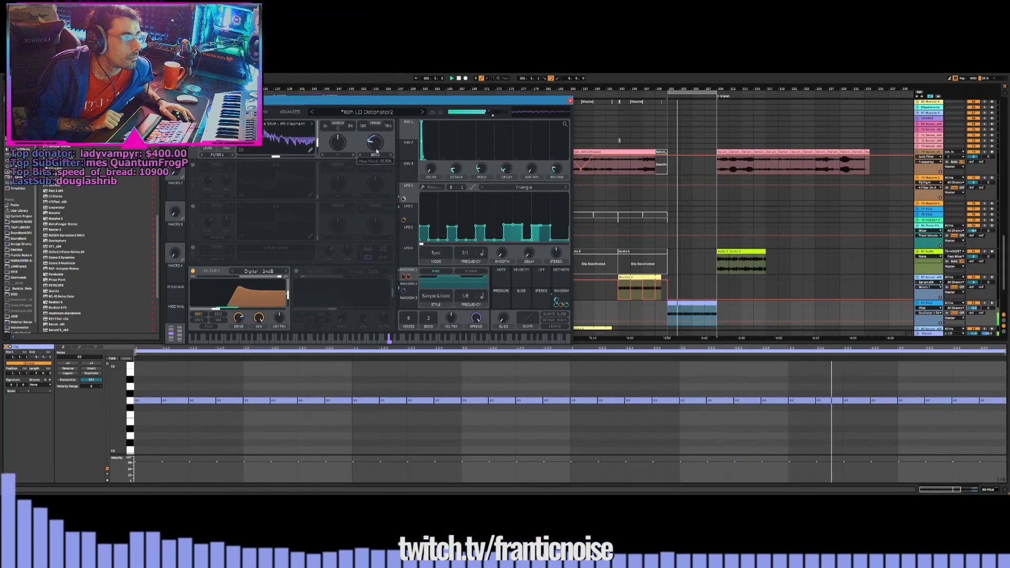
pyautogui.click(194, 165)
pyautogui.click(376, 155)
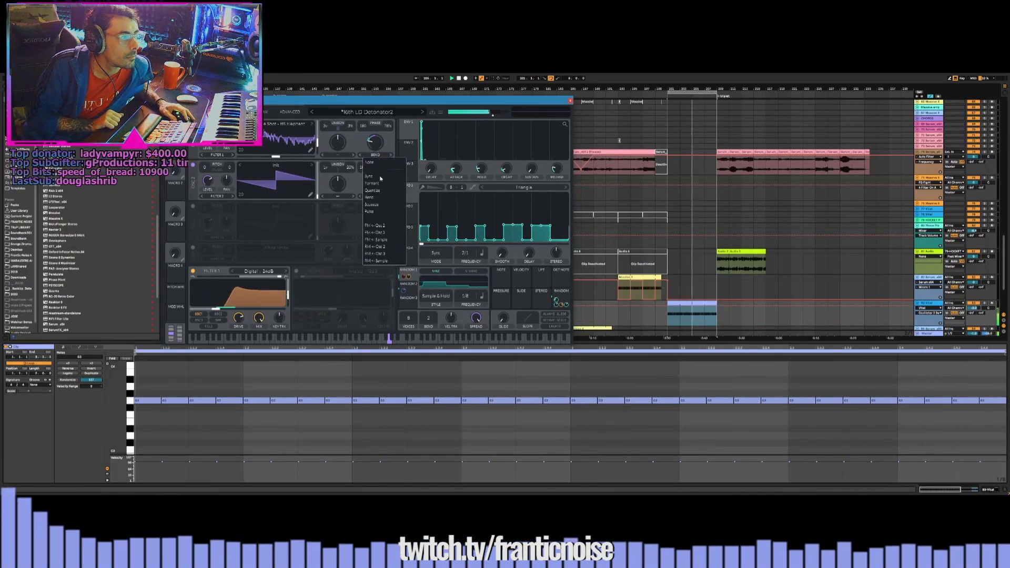
pyautogui.click(385, 227)
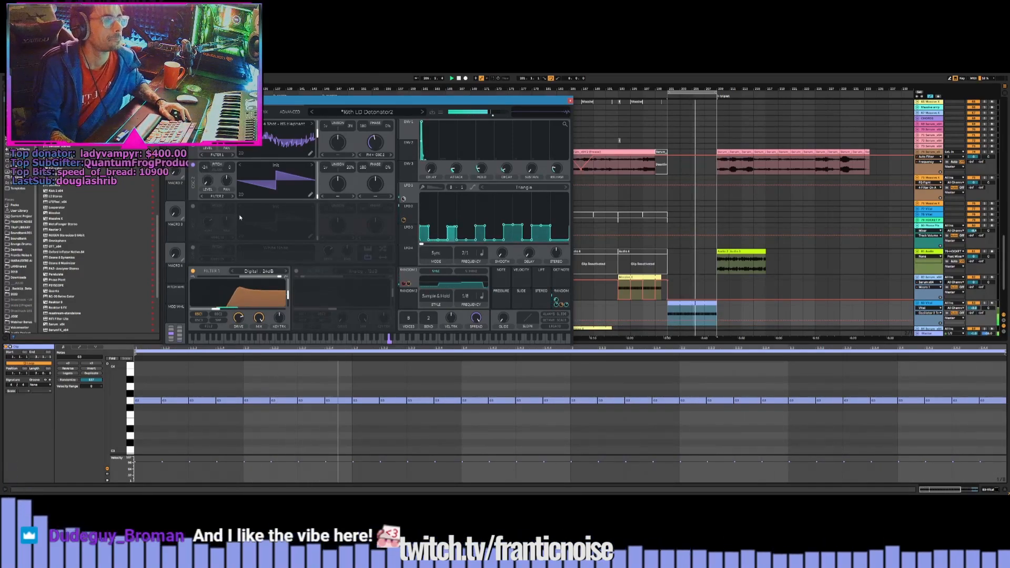
# Audition wavetables in the FM folder and load "ESW FM - Growy" into oscillator 2
pyautogui.click(286, 165)
pyautogui.click(384, 207)
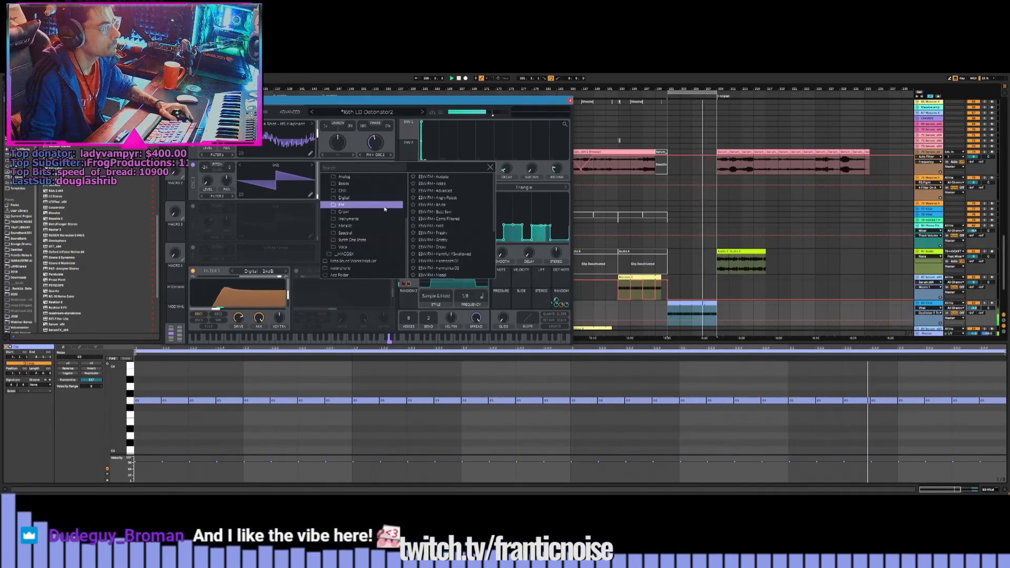
pyautogui.scroll(3, 385, 209)
pyautogui.click(447, 233)
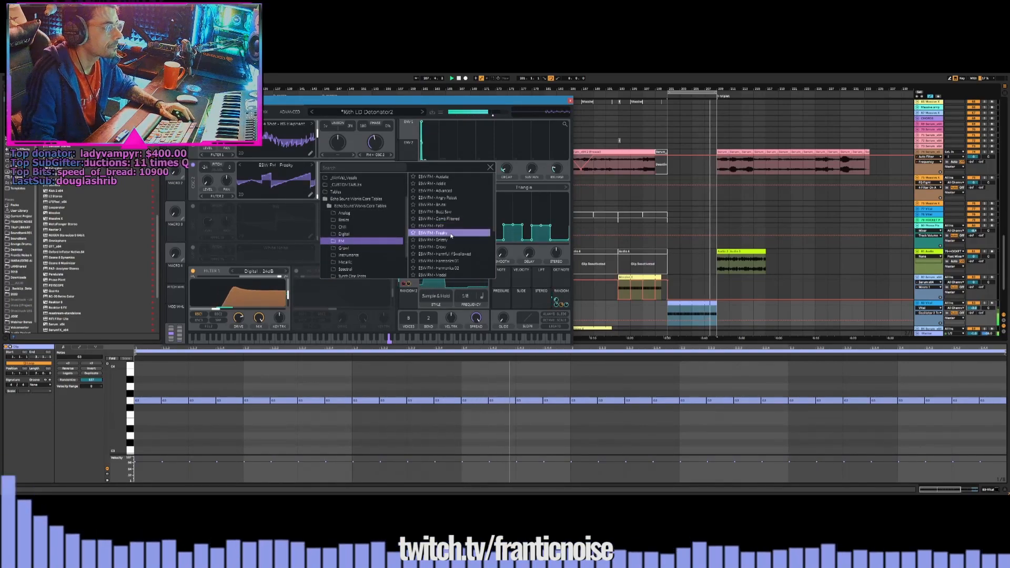
pyautogui.scroll(-1, 451, 235)
pyautogui.click(448, 228)
pyautogui.click(440, 234)
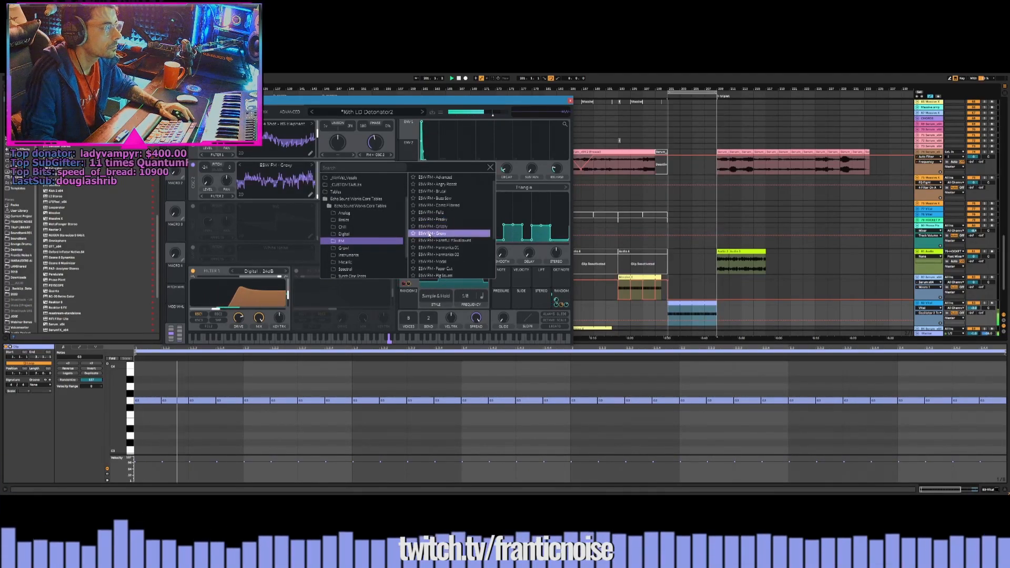
pyautogui.moveTo(209, 171); pyautogui.dragTo(210, 166)
pyautogui.click(490, 167)
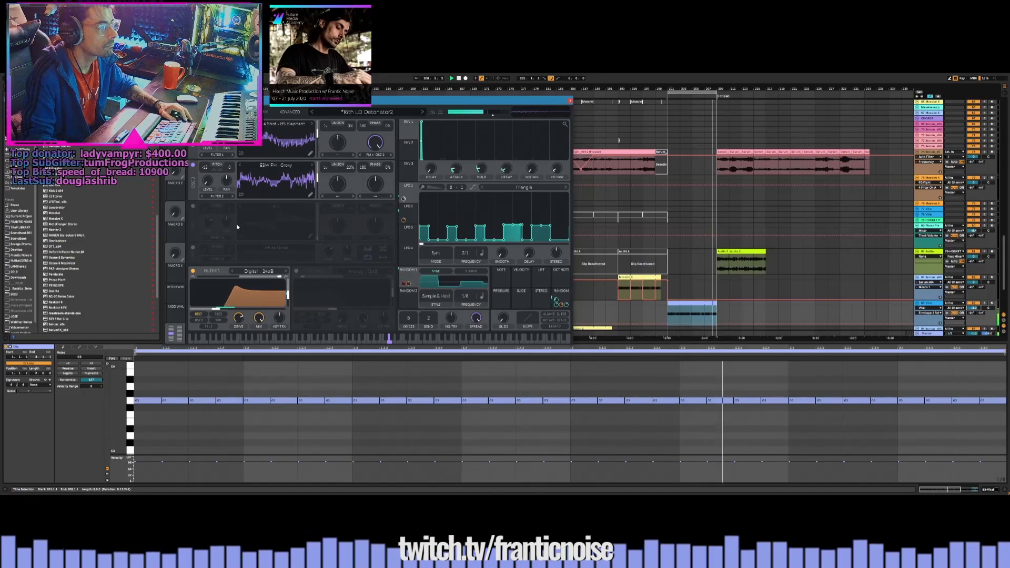
# Modulate filter 1's cutoff with LFO 3 and set LFO 3 to Sync mode at a 1/1 frequency
pyautogui.click(217, 311)
pyautogui.moveTo(217, 313)
pyautogui.mouseDown()
pyautogui.moveTo(250, 312)
pyautogui.moveTo(236, 312)
pyautogui.moveTo(250, 301)
pyautogui.moveTo(219, 315)
pyautogui.mouseUp()
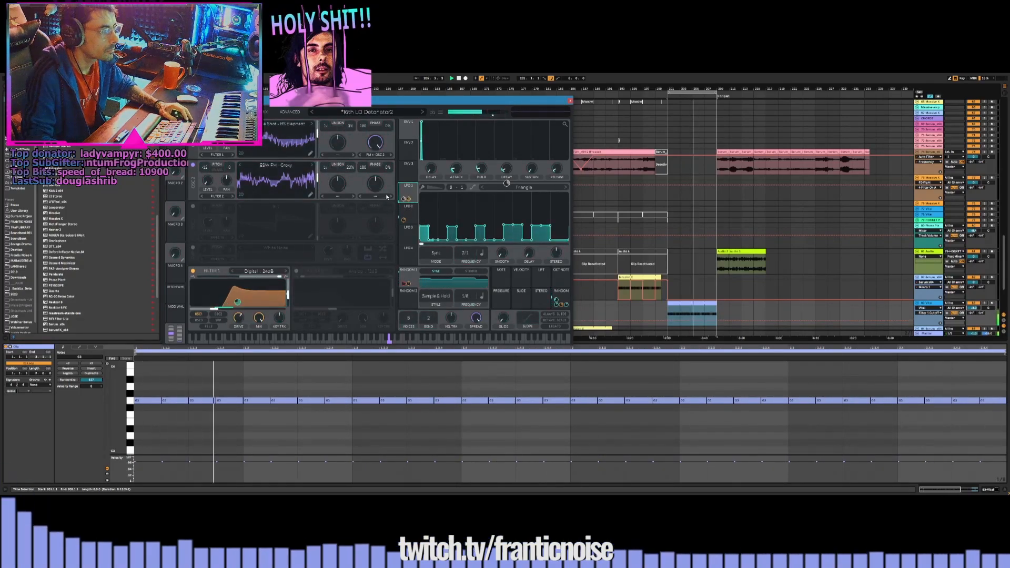
pyautogui.click(411, 216)
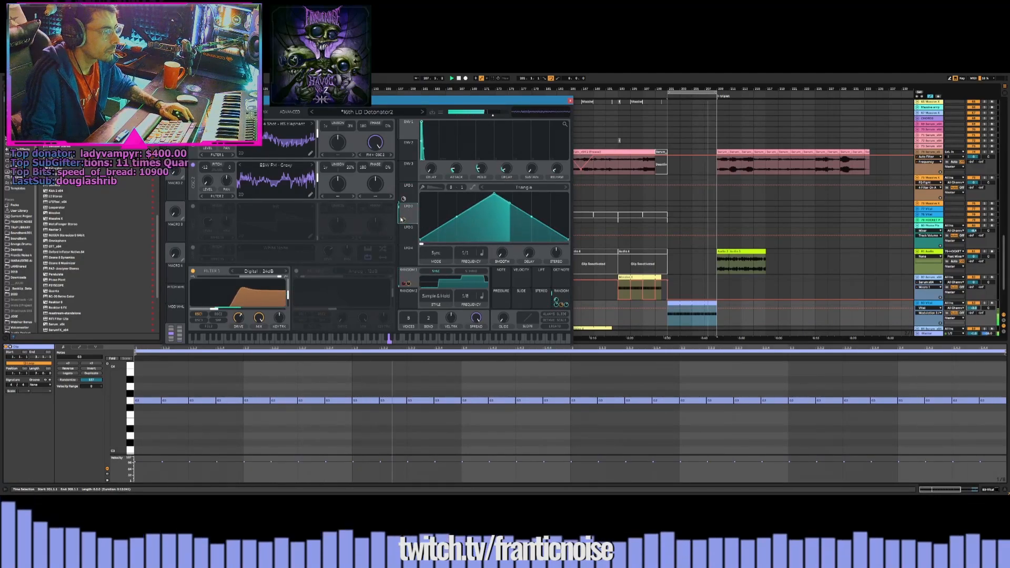
pyautogui.click(405, 237)
pyautogui.moveTo(405, 238); pyautogui.dragTo(239, 297)
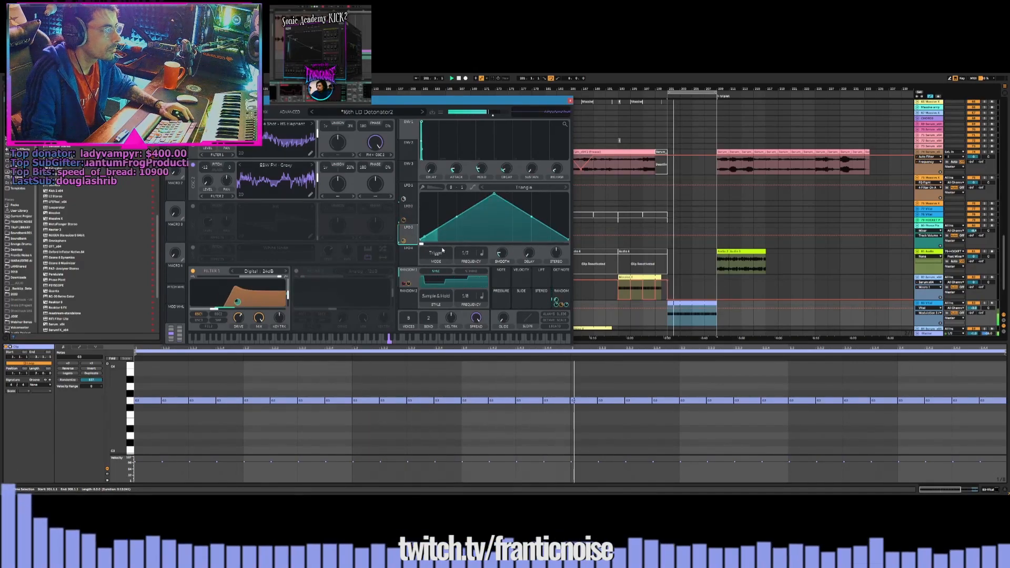
pyautogui.click(426, 277)
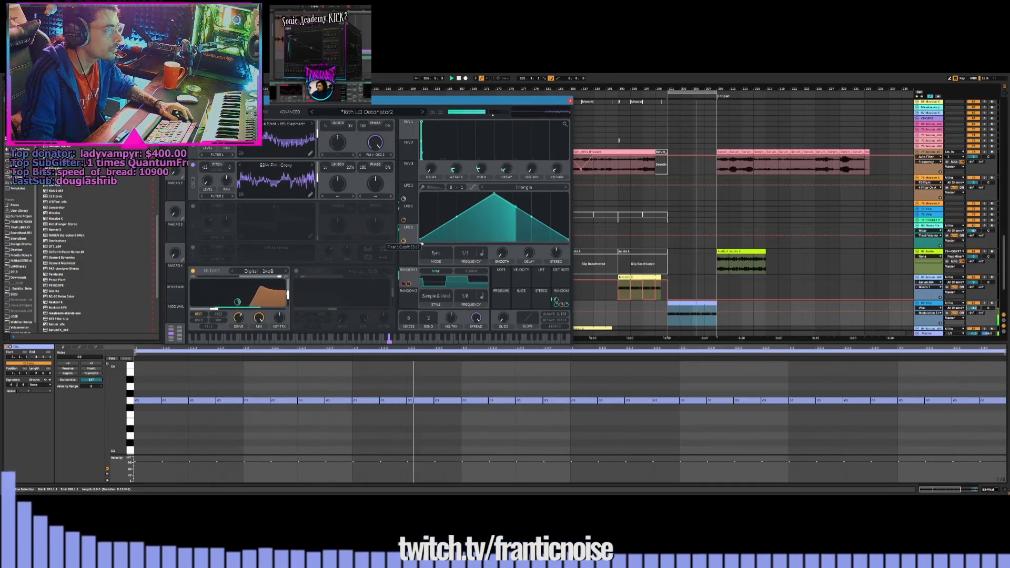
# Review the preset's effects, return to the oscillator view and adjust envelope 1's decay
pyautogui.click(230, 112)
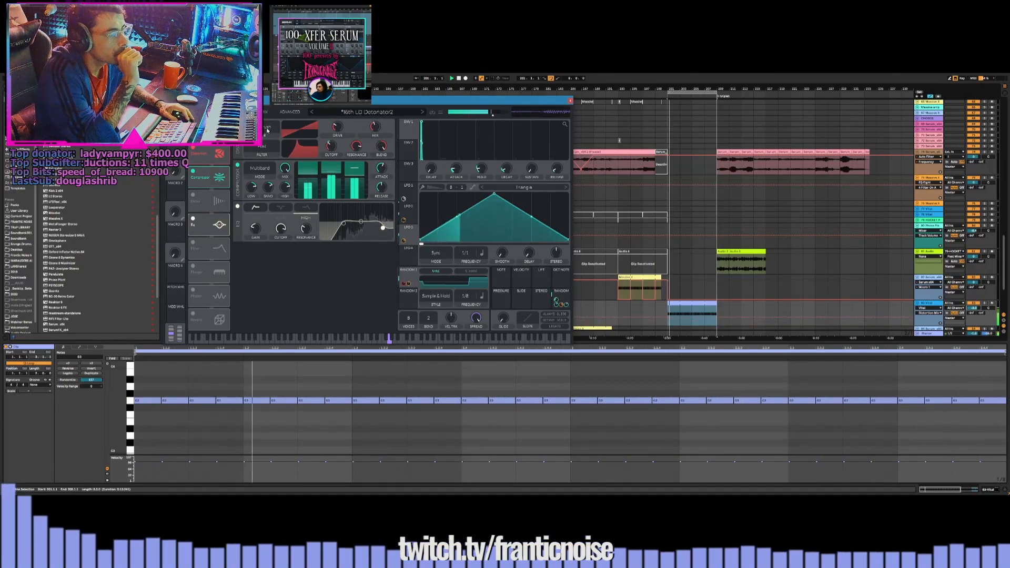
pyautogui.click(201, 112)
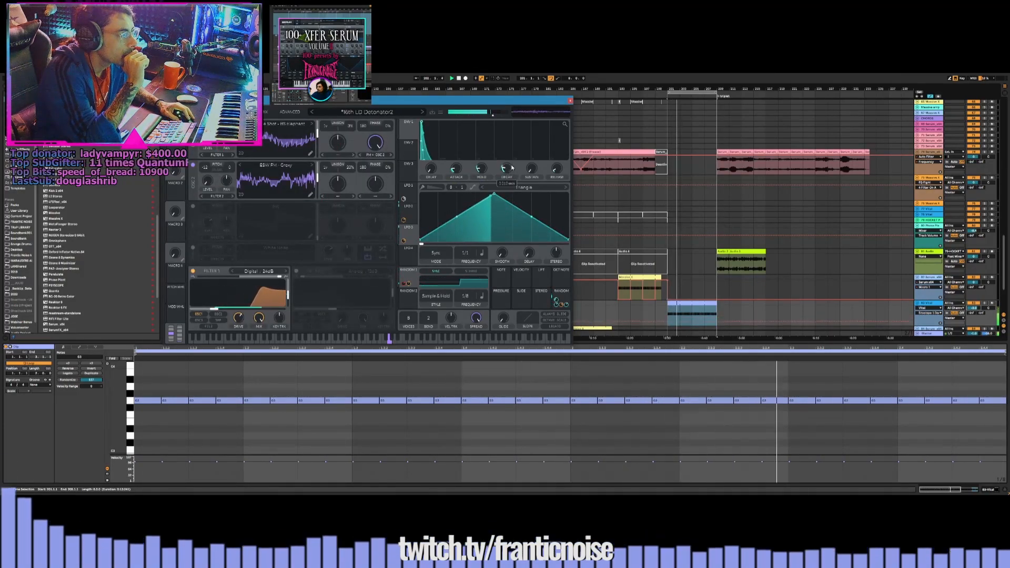
pyautogui.moveTo(505, 171); pyautogui.dragTo(506, 174)
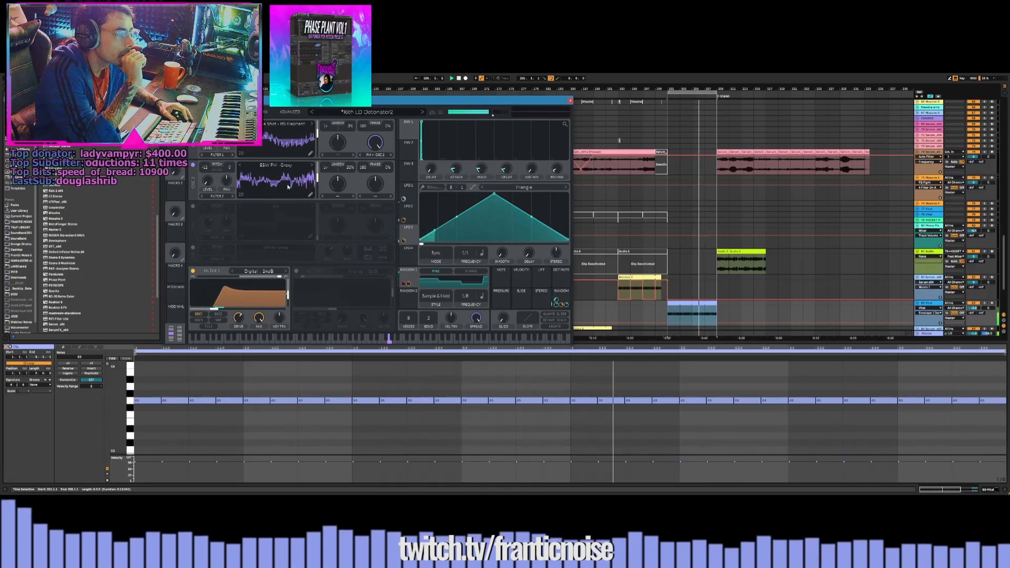
# Save the modified sound as a new preset named "16th LD ESW ELE"
pyautogui.click(432, 113)
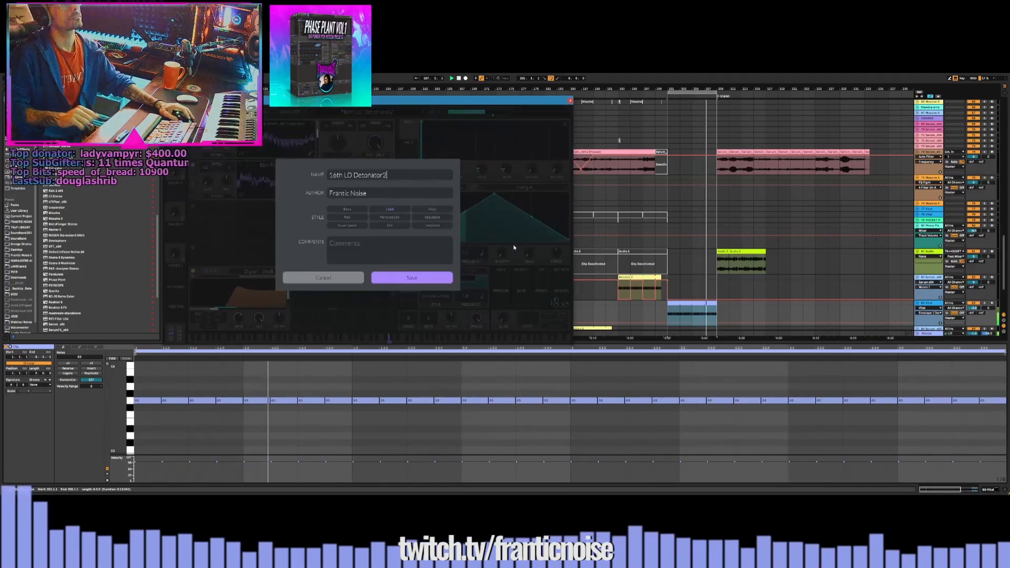
pyautogui.press('BackSpace')
pyautogui.press('BackSpace')
pyautogui.press('BackSpace')
pyautogui.press('BackSpace')
pyautogui.press('BackSpace')
pyautogui.press('BackSpace')
pyautogui.press('BackSpace')
pyautogui.press('BackSpace')
pyautogui.press('BackSpace')
pyautogui.press('BackSpace')
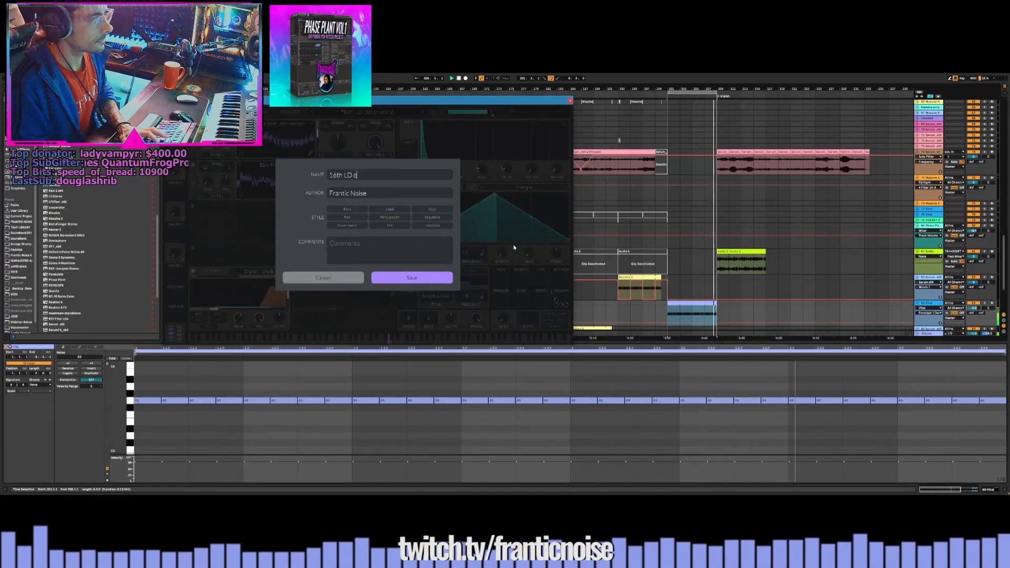
pyautogui.write('esw')
pyautogui.press('BackSpace')
pyautogui.press('BackSpace')
pyautogui.press('BackSpace')
pyautogui.press('BackSpace')
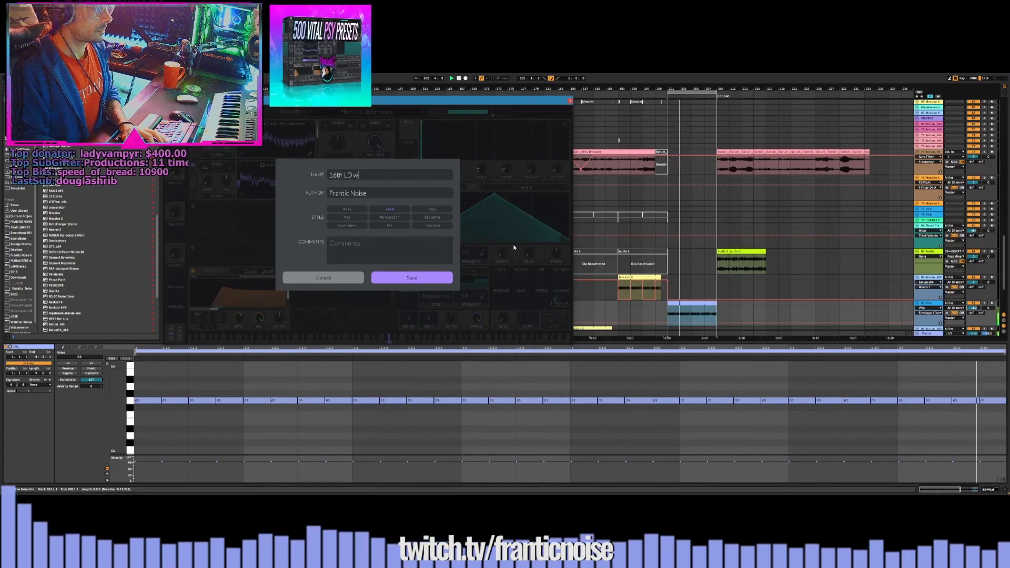
pyautogui.write('ESW ELE')
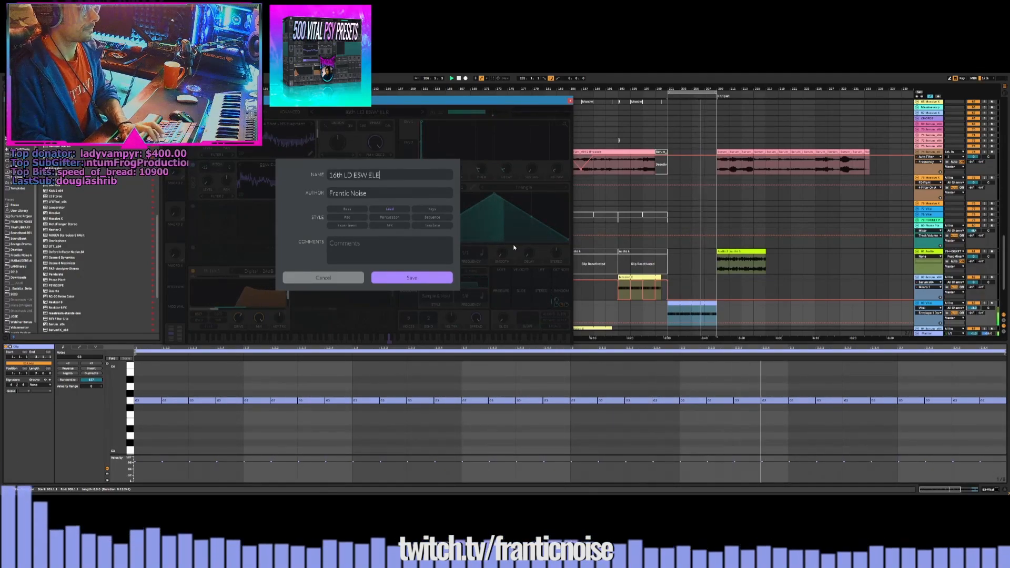
pyautogui.press('Return')
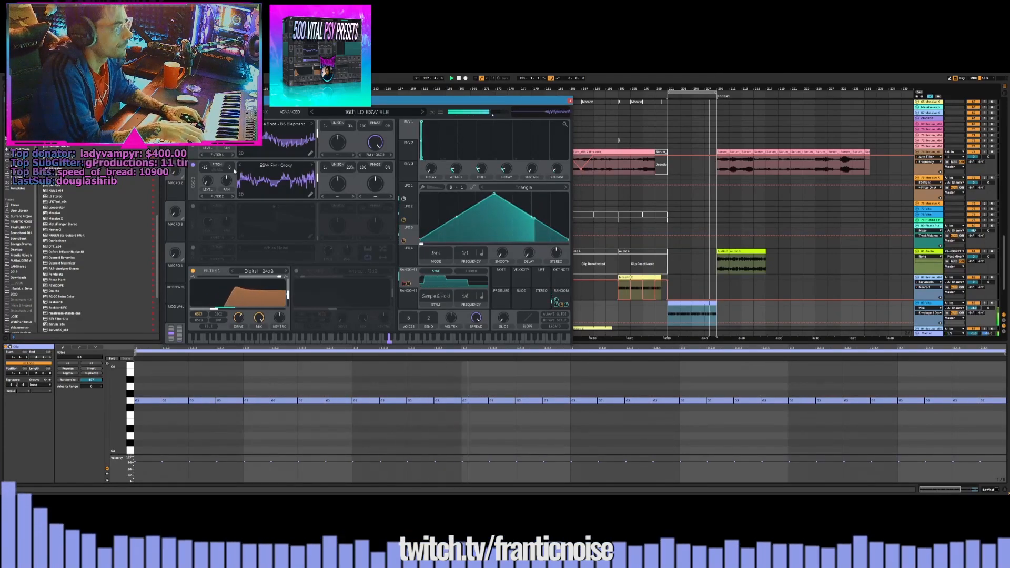
# Shift filter 1's blend toward band-pass and modulate oscillator 1's FM amount with Random 1
pyautogui.moveTo(269, 277); pyautogui.dragTo(256, 282)
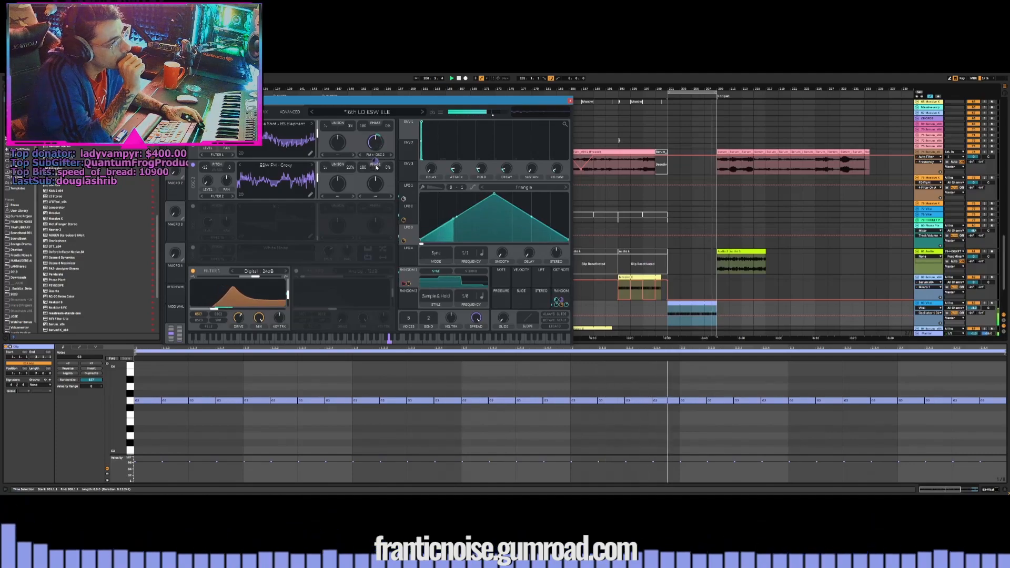
pyautogui.moveTo(376, 162); pyautogui.dragTo(376, 161)
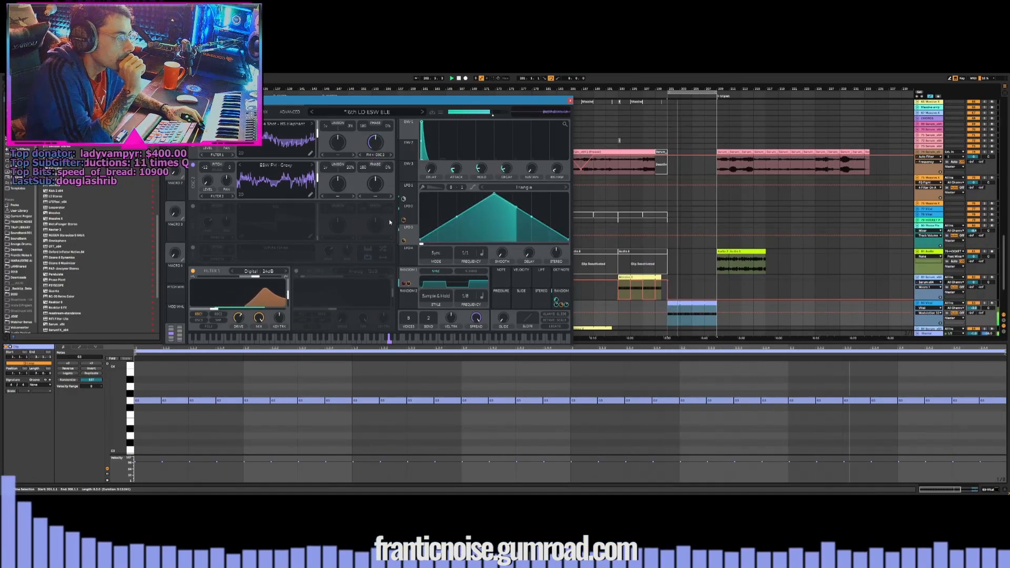
pyautogui.moveTo(413, 278); pyautogui.dragTo(375, 143)
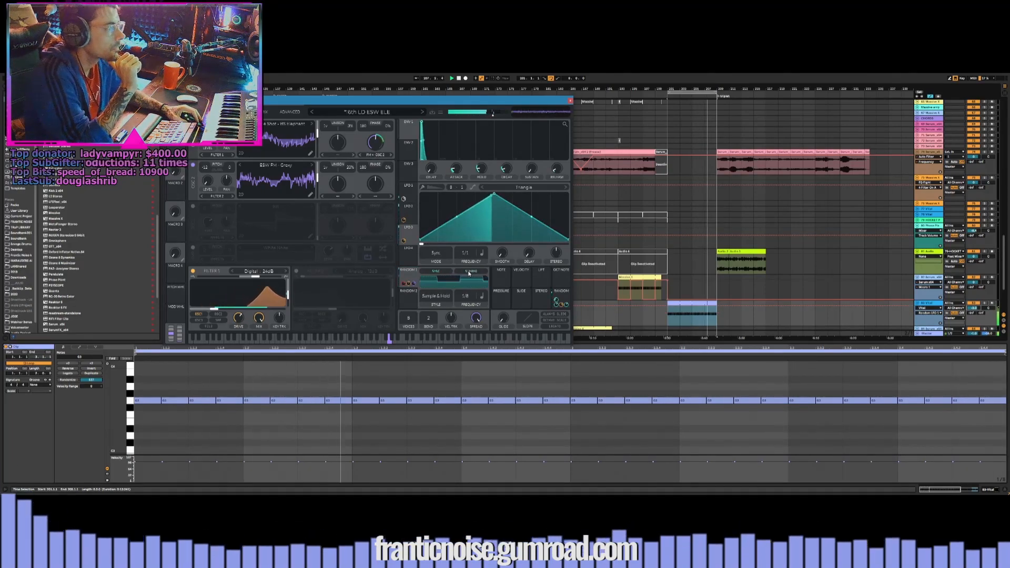
# Save this variation as a new preset named "16th LD ESW ELE2"
pyautogui.click(433, 112)
pyautogui.write('2')
pyautogui.press('Return')
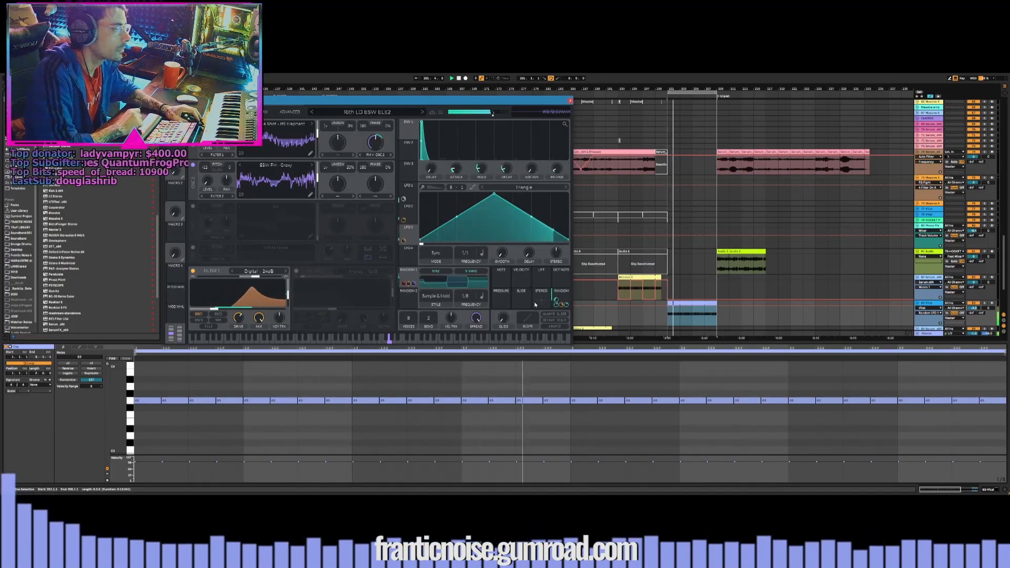
# Play the arrangement from the yellow clip before the lead section and close the synth window
pyautogui.click(975, 310)
pyautogui.scroll(-3, 621, 220)
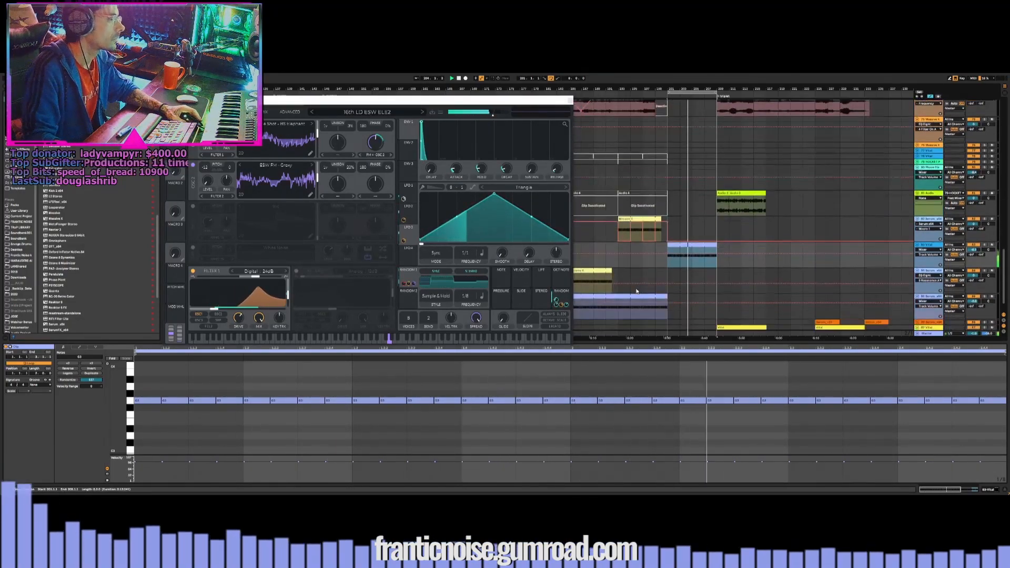
pyautogui.click(621, 222)
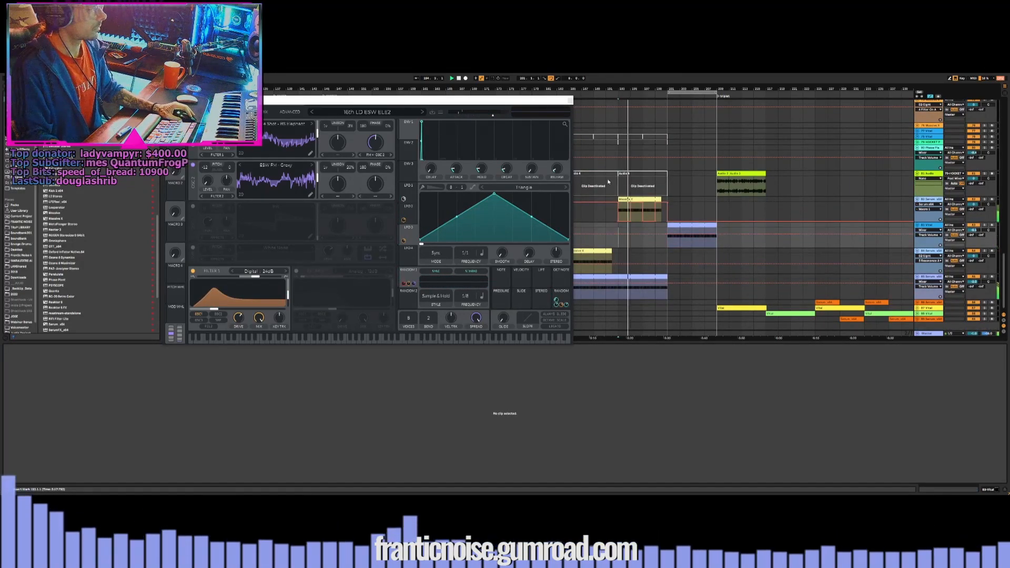
pyautogui.click(570, 100)
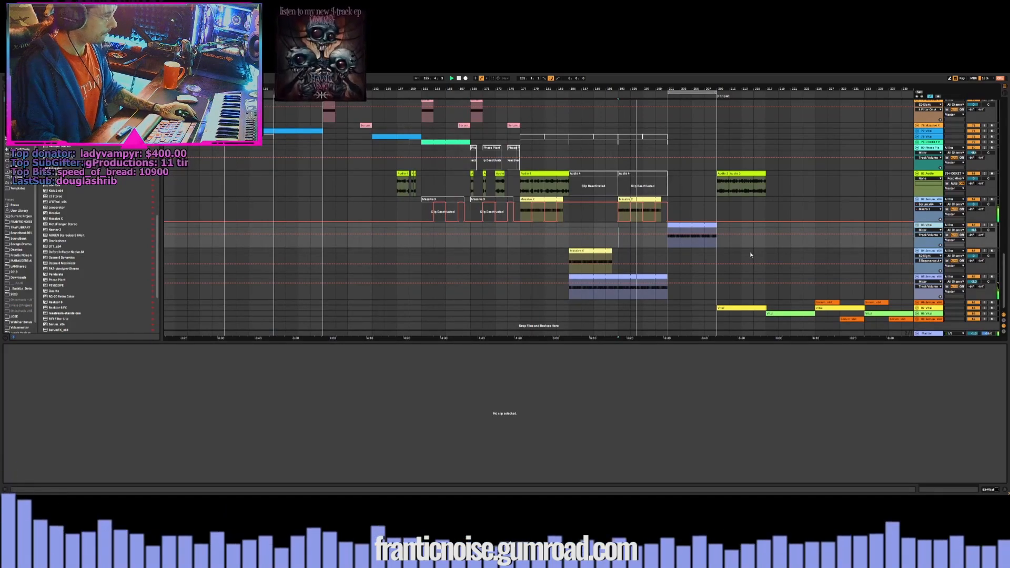
# Duplicate the Vital lead track with its clip and open the Vital instrument on the copy
pyautogui.hotkey('ctrl', 'd')
pyautogui.click(701, 251)
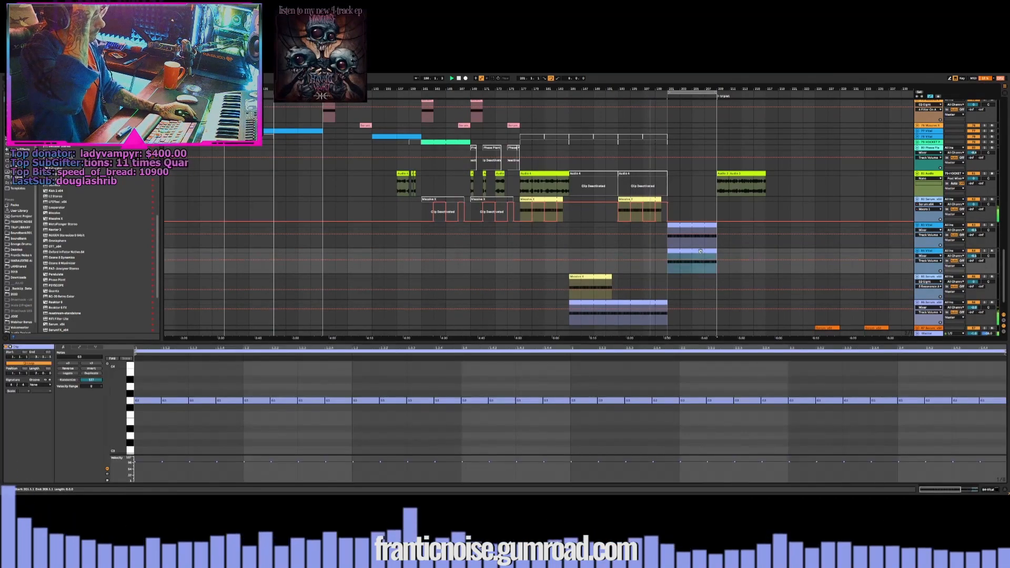
pyautogui.click(973, 251)
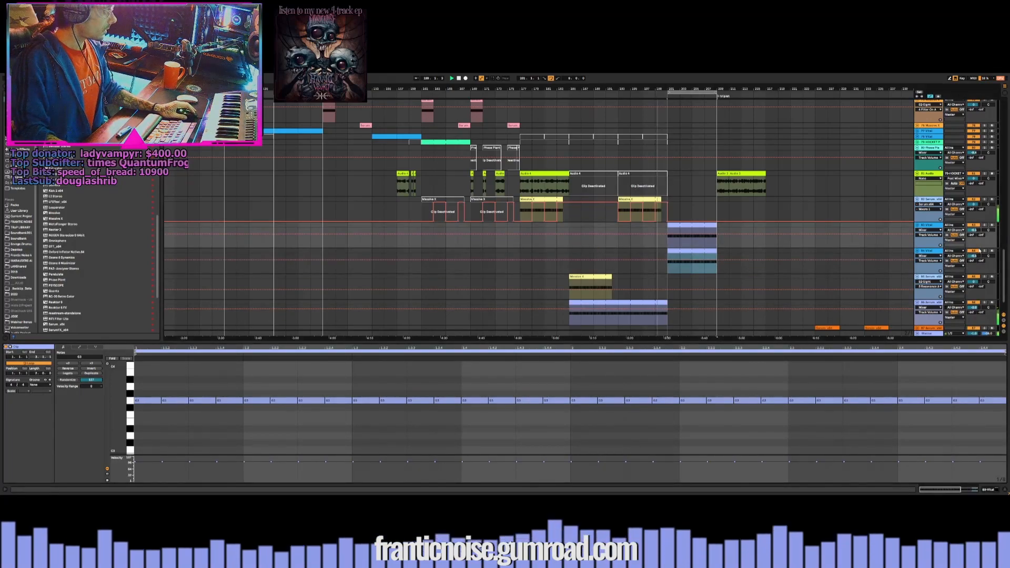
pyautogui.doubleClick(930, 251)
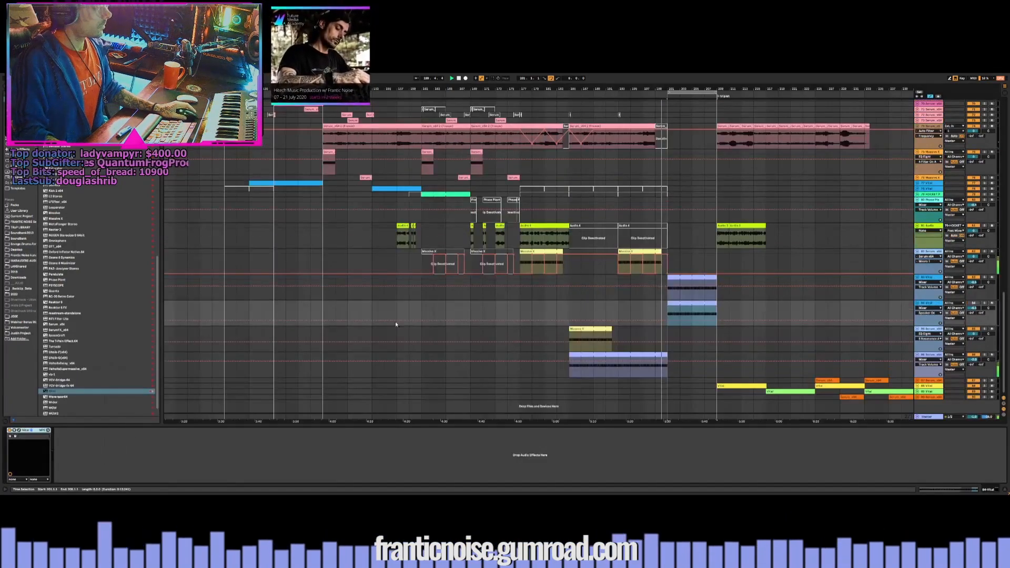
pyautogui.click(21, 431)
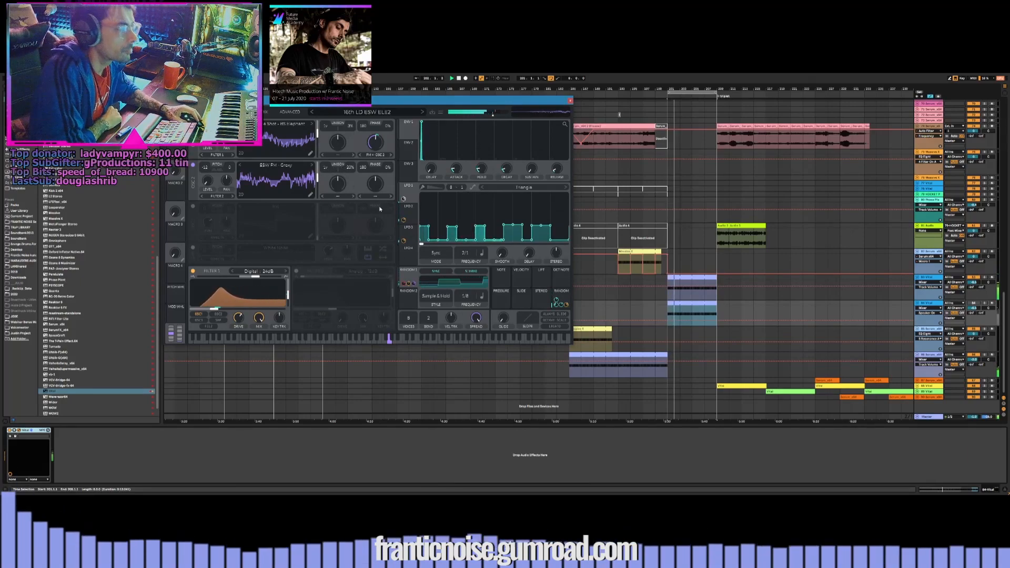
# Browse Vital's presets sorted by newest date and load "LD Phaser MtherFcker" on the duplicated track
pyautogui.click(373, 112)
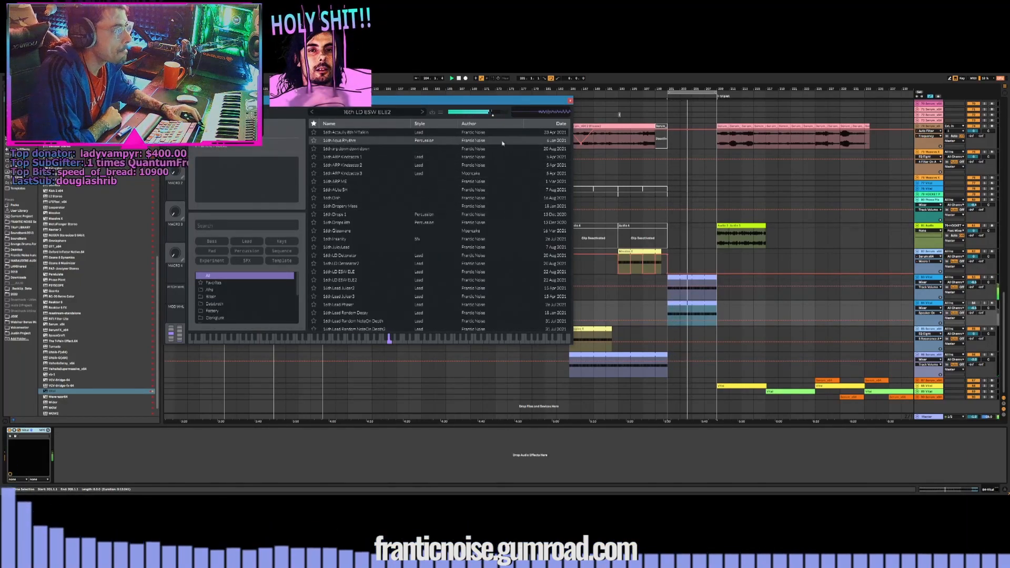
pyautogui.click(545, 124)
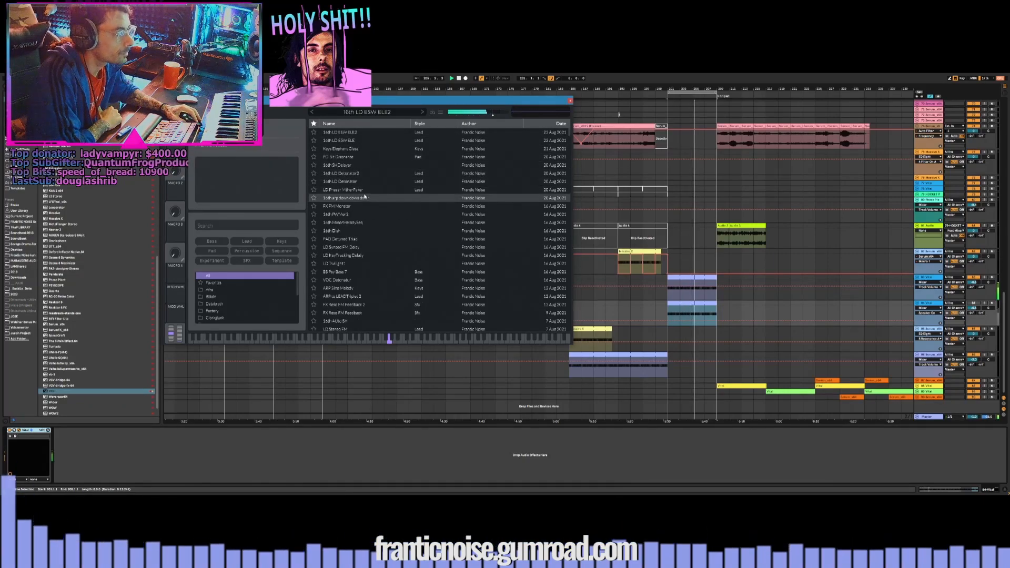
pyautogui.click(364, 191)
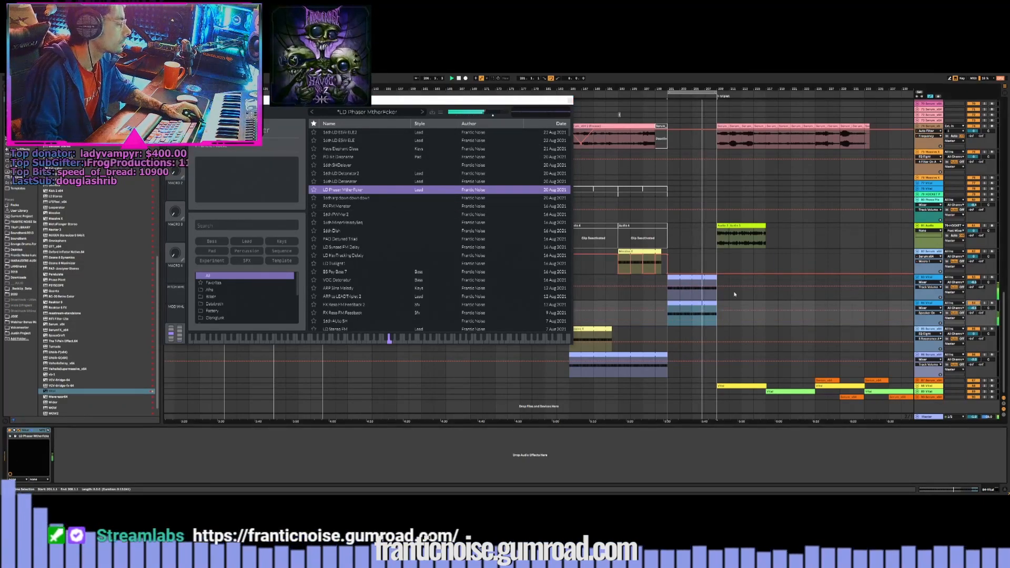
# Mute the original Vital track and transpose all notes in the duplicated track's clip down one octave
pyautogui.click(971, 280)
pyautogui.click(685, 302)
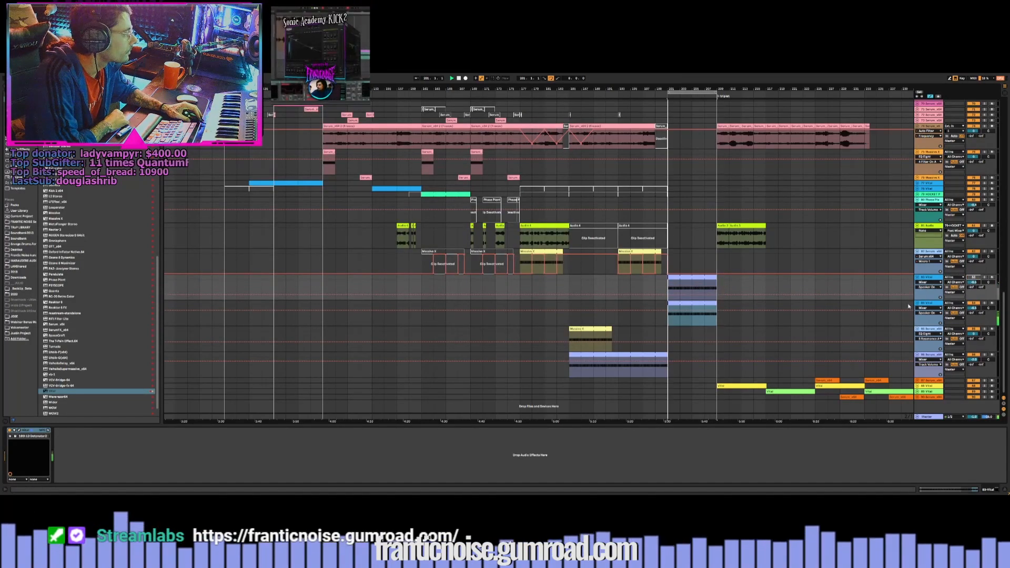
pyautogui.doubleClick(685, 303)
pyautogui.hotkey('ctrl', 'a')
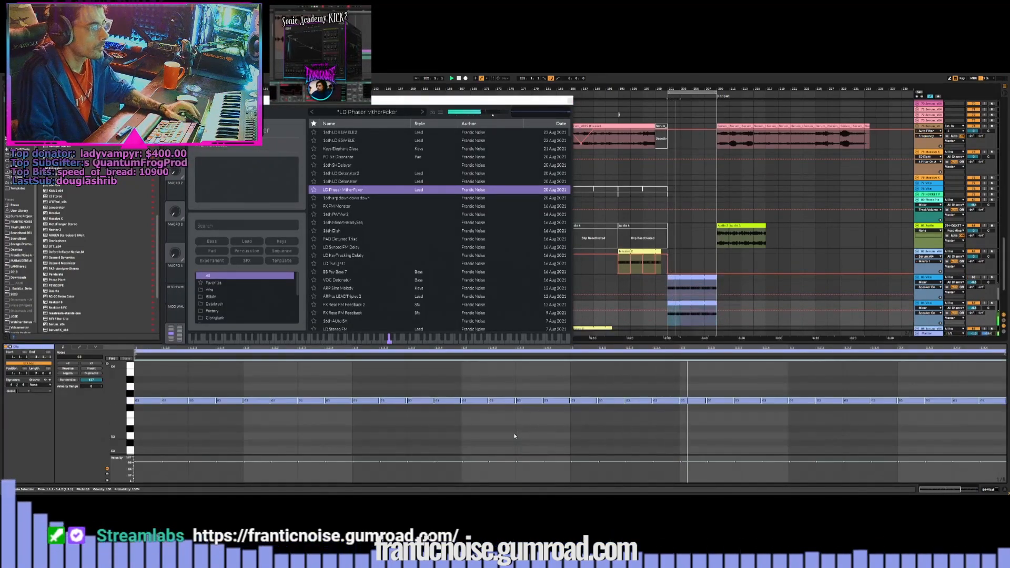
pyautogui.hotkey('shift', 'Down')
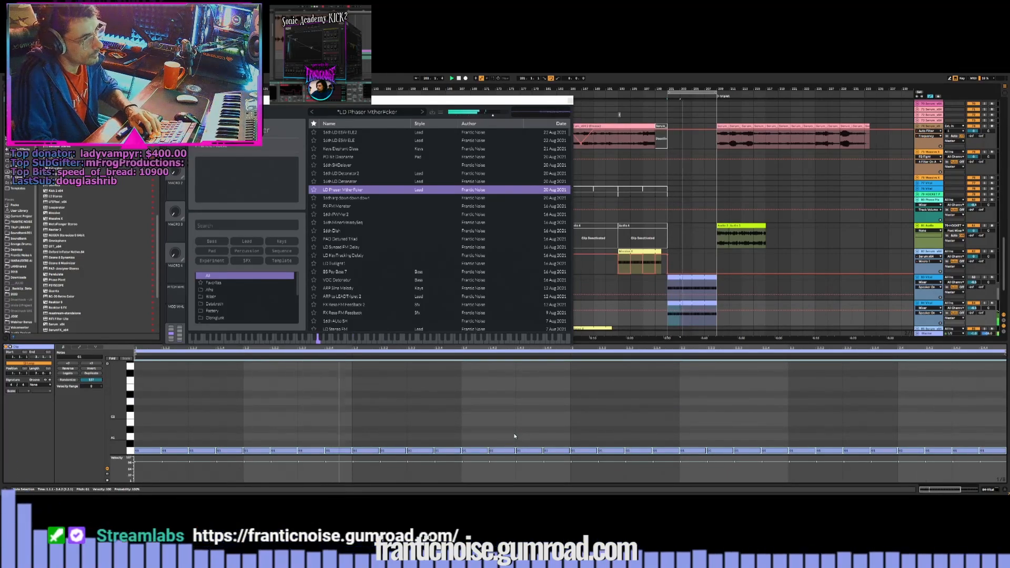
pyautogui.hotkey('shift', 'Up')
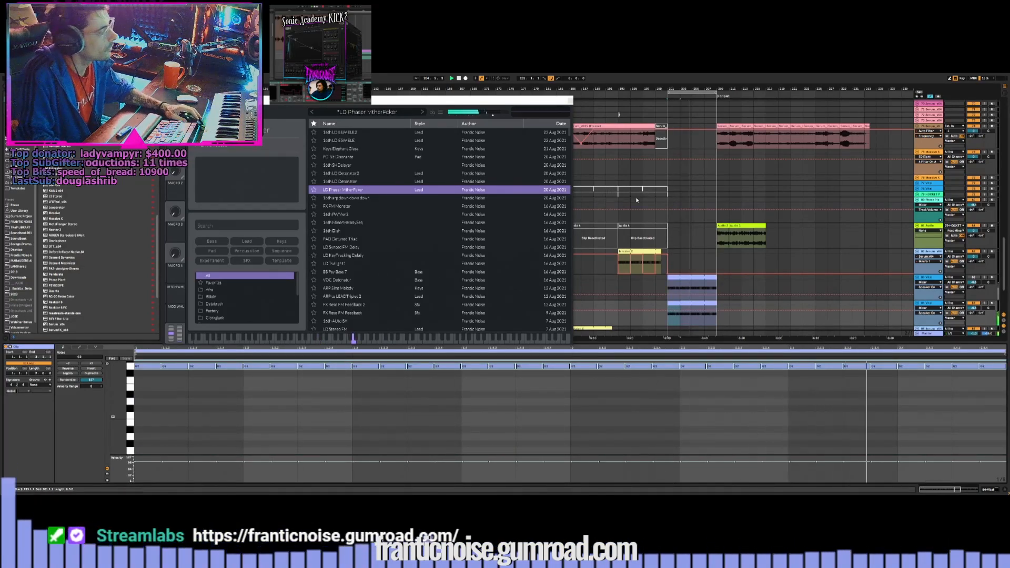
# Audition the preset "16th arp down down down" and load "FX FM Monster" on the duplicated track
pyautogui.click(356, 198)
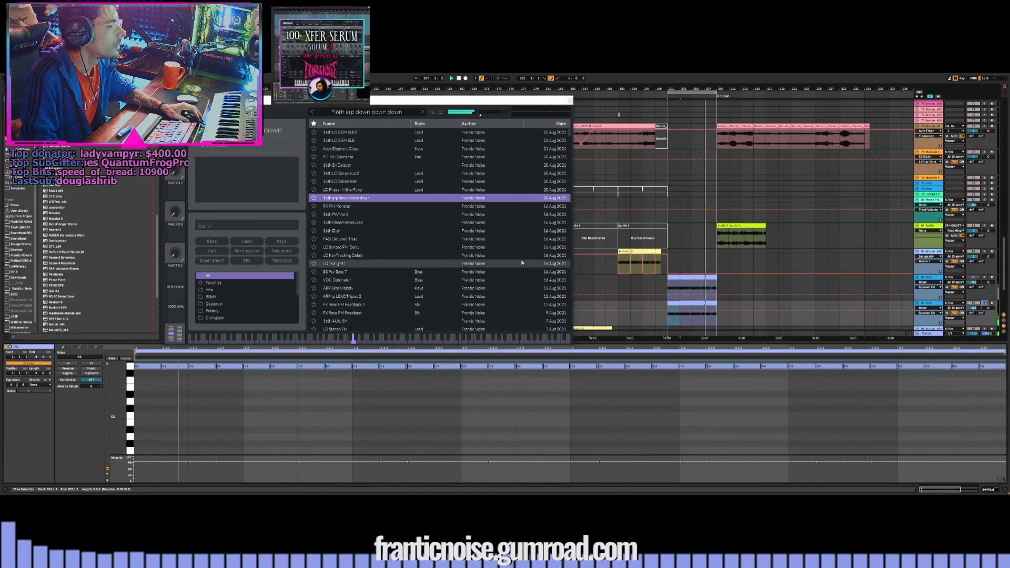
pyautogui.click(349, 207)
# Delete every note after the first in the duplicated clip and extend the first note across the whole clip
pyautogui.moveTo(178, 388); pyautogui.dragTo(1000, 360)
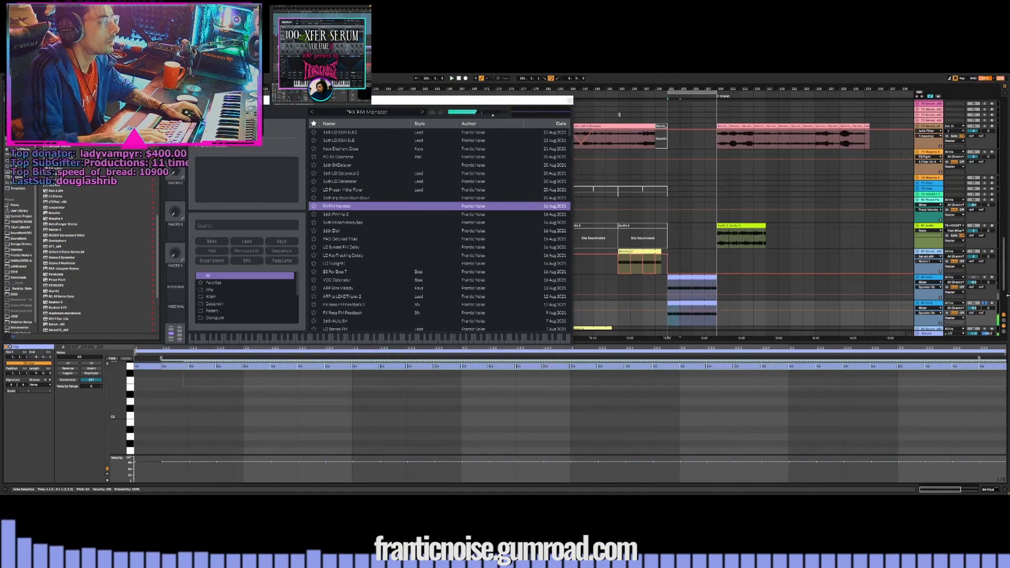
pyautogui.press('Delete')
pyautogui.press('space')
pyautogui.moveTo(161, 367); pyautogui.dragTo(1007, 367)
pyautogui.press('space')
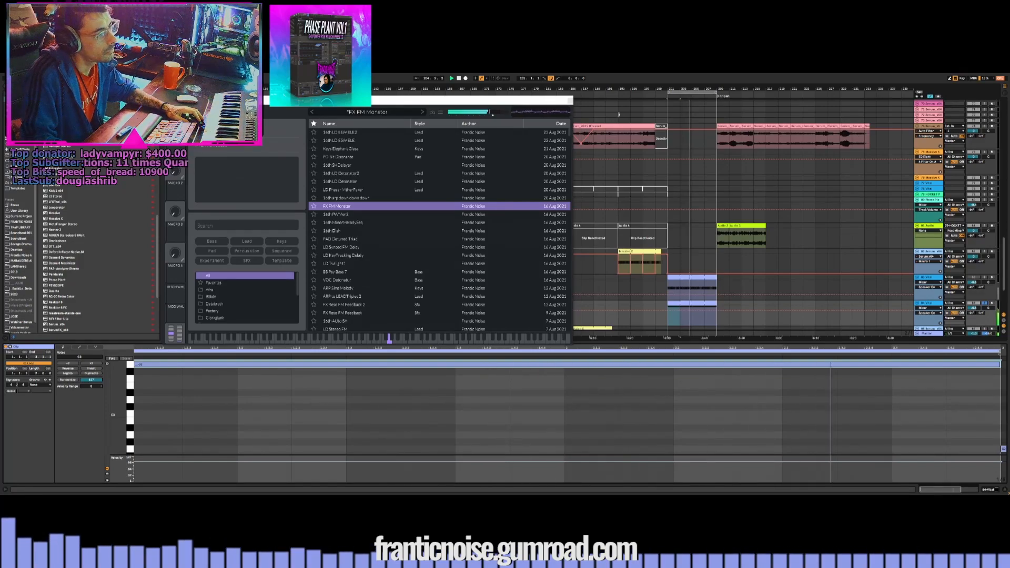
# Return Vital to its oscillator view, transpose the long note up one octave and toggle solo on its track
pyautogui.click(367, 111)
pyautogui.moveTo(260, 414); pyautogui.dragTo(297, 383)
pyautogui.hotkey('ctrl', 'a')
pyautogui.hotkey('shift', 'Up')
pyautogui.press('space')
pyautogui.press('space')
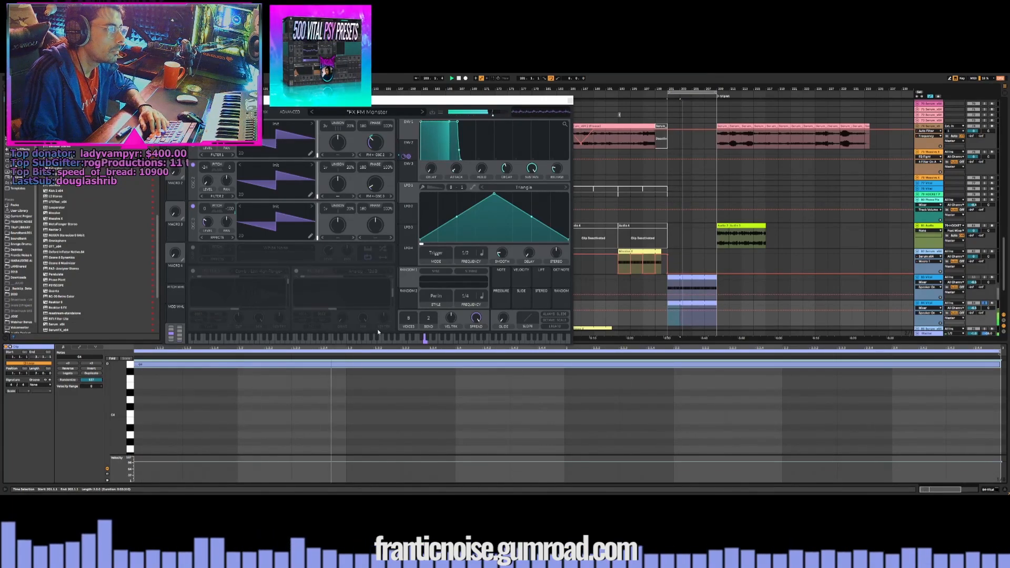
pyautogui.click(985, 303)
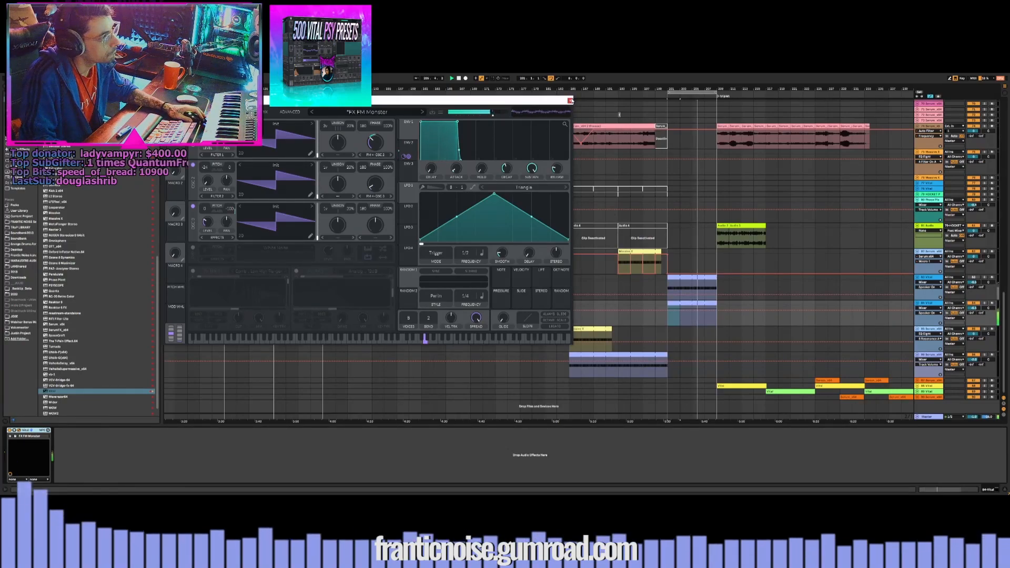
# Close Vital's window, add an Auto Filter to the duplicated track and adjust its cutoff frequency
pyautogui.click(570, 100)
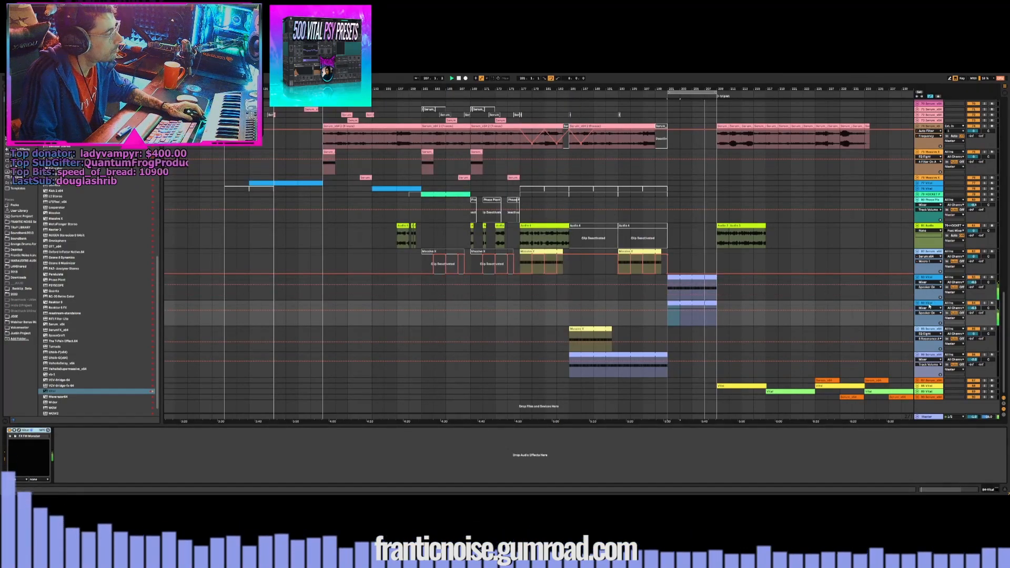
pyautogui.scroll(10, 82, 283)
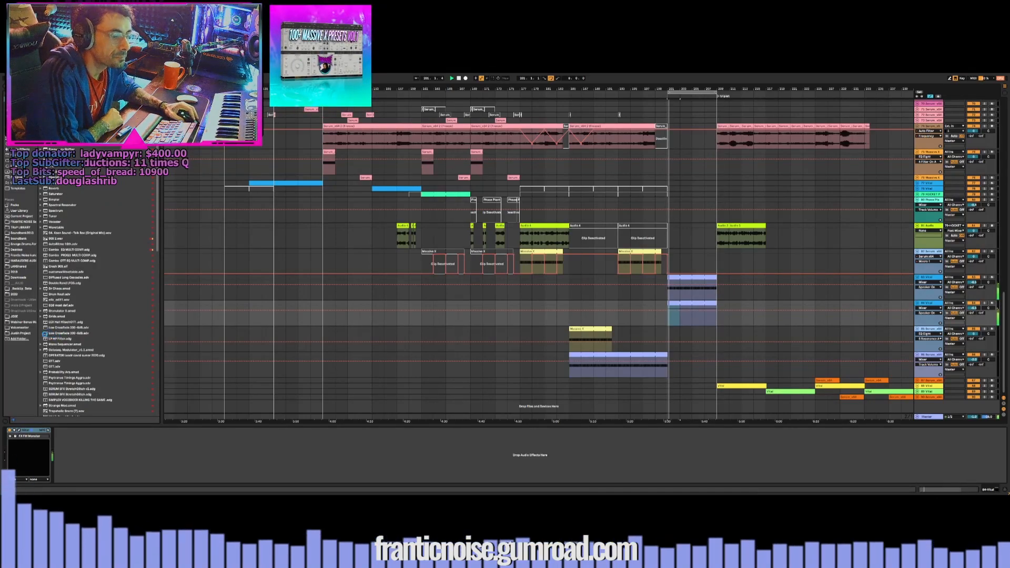
pyautogui.moveTo(91, 456); pyautogui.dragTo(112, 456)
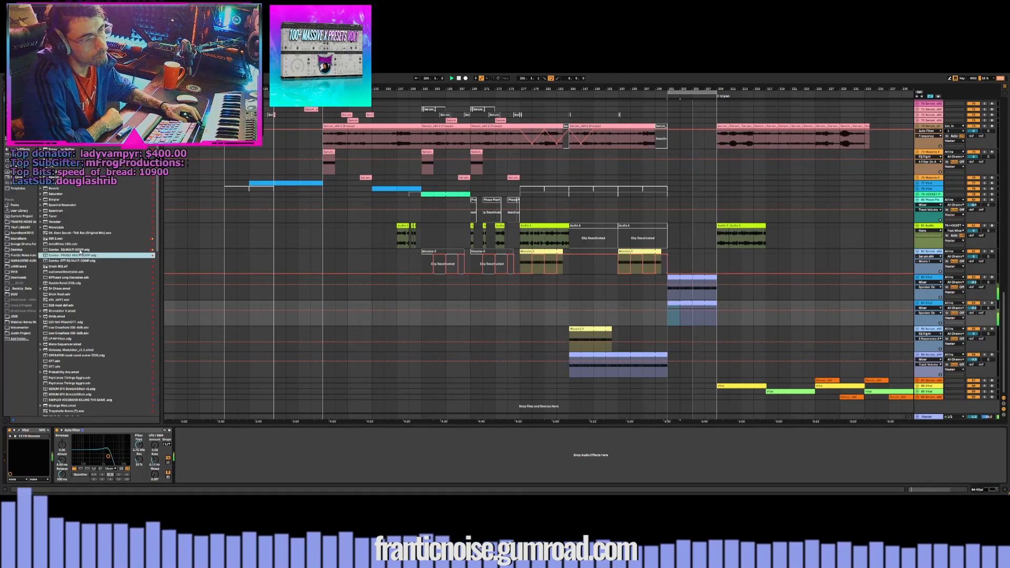
# Load Beat Repeat and the "Combo EQ MULTI COMP" rack after the Auto Filter, and toggle Beat Repeat's activation
pyautogui.click(77, 246)
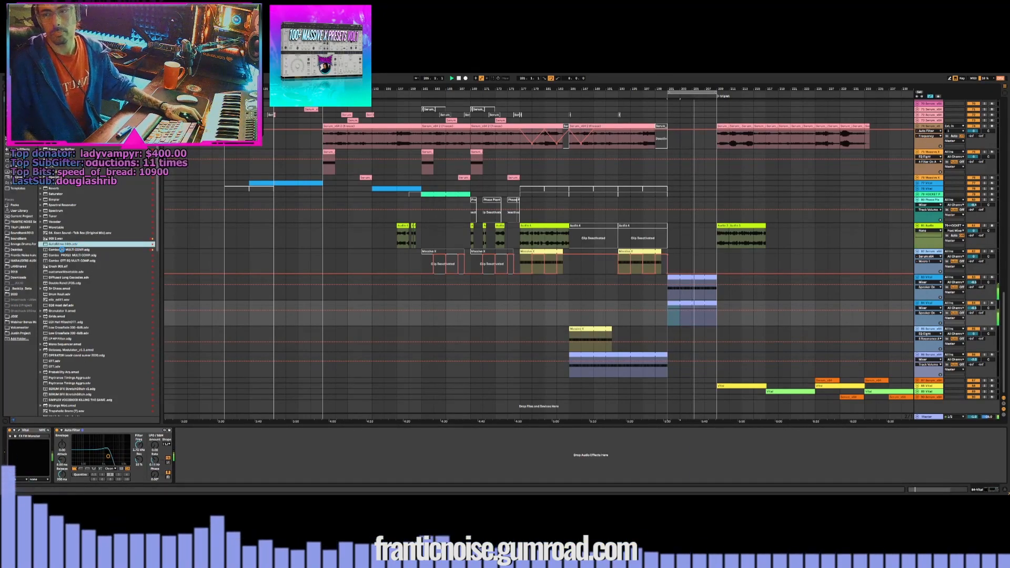
pyautogui.doubleClick(62, 244)
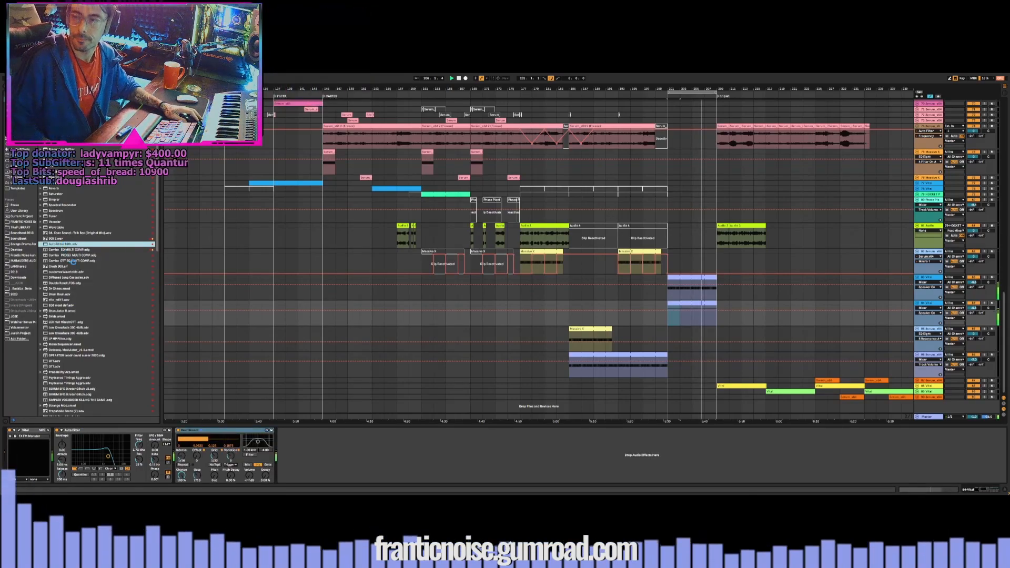
pyautogui.press('Down')
pyautogui.press('Return')
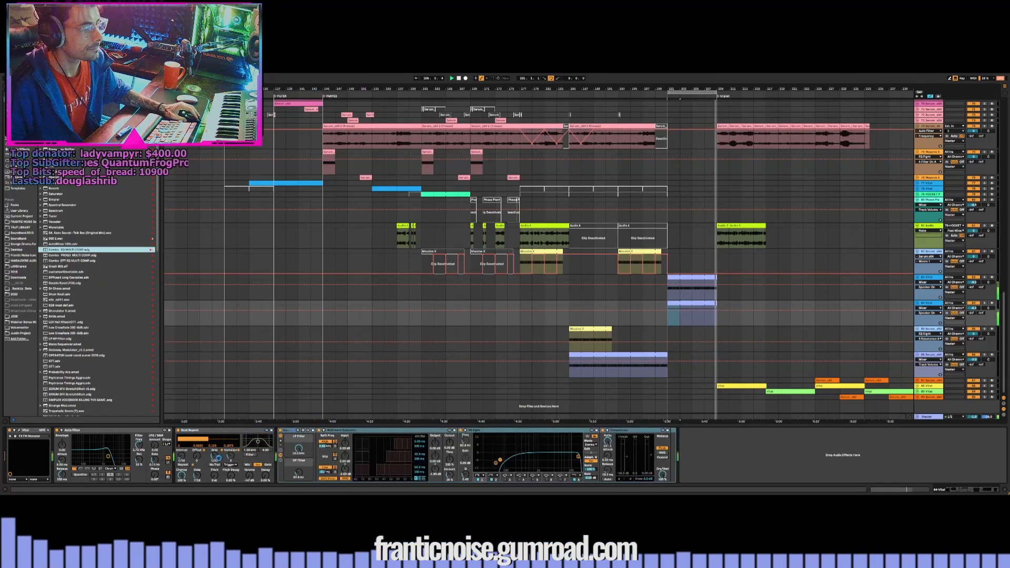
pyautogui.click(179, 434)
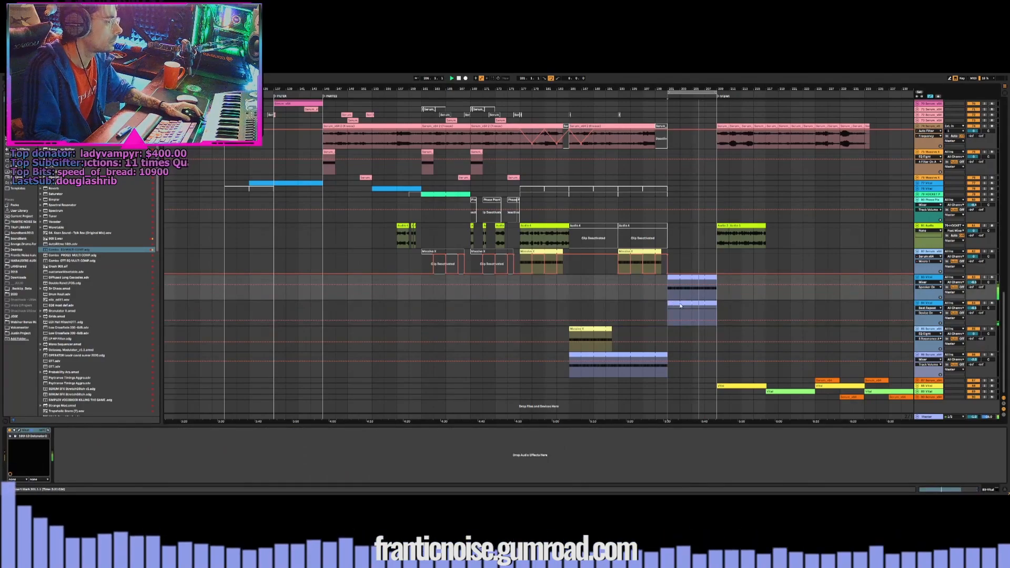
# Shorten the FX clip to its final quarter and draw a rising Auto Filter frequency automation ramp across it
pyautogui.click(706, 304)
pyautogui.click(83, 456)
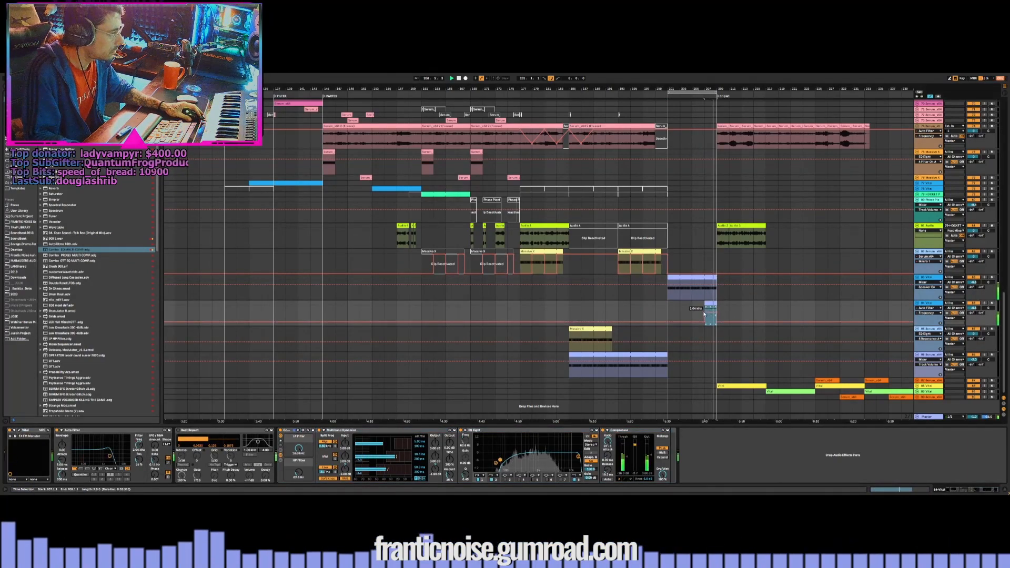
pyautogui.press('space')
pyautogui.press('space')
pyautogui.moveTo(705, 322); pyautogui.dragTo(727, 306)
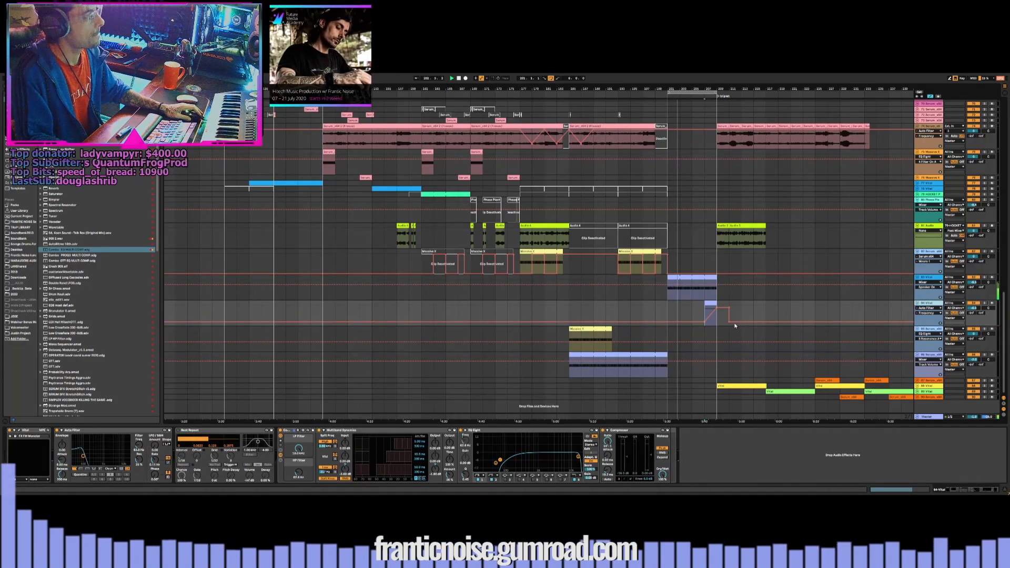
# Duplicate the FX track, copy the full-length lead clip onto the duplicate and open its Vital instrument
pyautogui.hotkey('ctrl', 'd')
pyautogui.moveTo(695, 278); pyautogui.dragTo(696, 339)
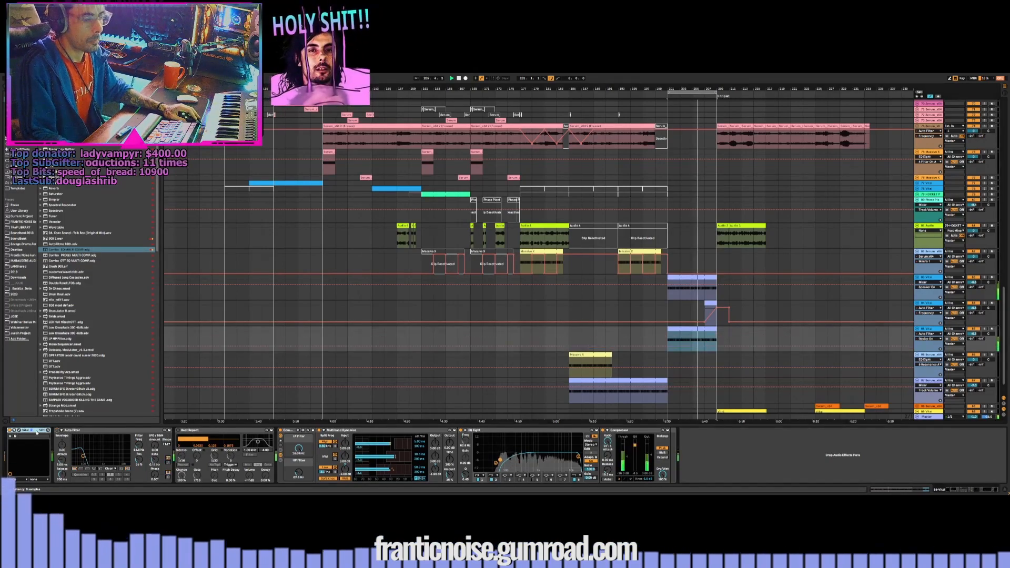
pyautogui.click(18, 431)
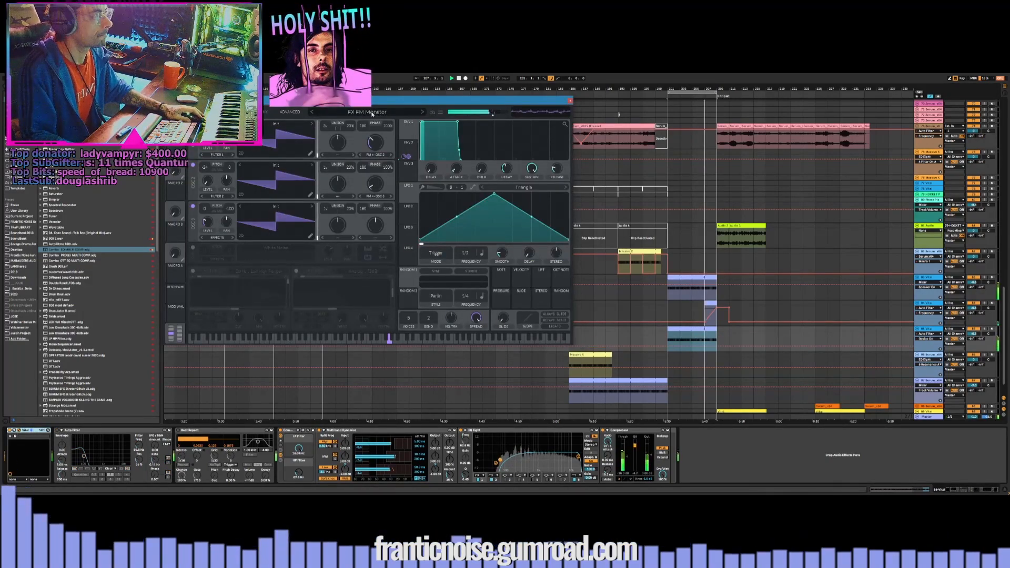
# Audition the Vital presets "16th Dish" and "16th MinorMelodySeq", and load "16th PWMer2" on the new duplicate track
pyautogui.click(367, 112)
pyautogui.click(544, 124)
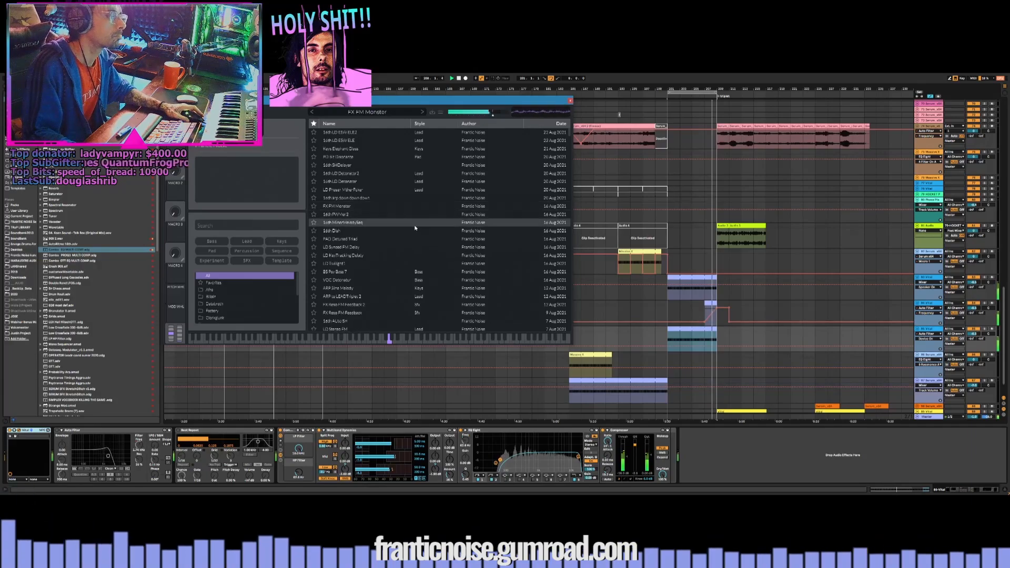
pyautogui.click(413, 231)
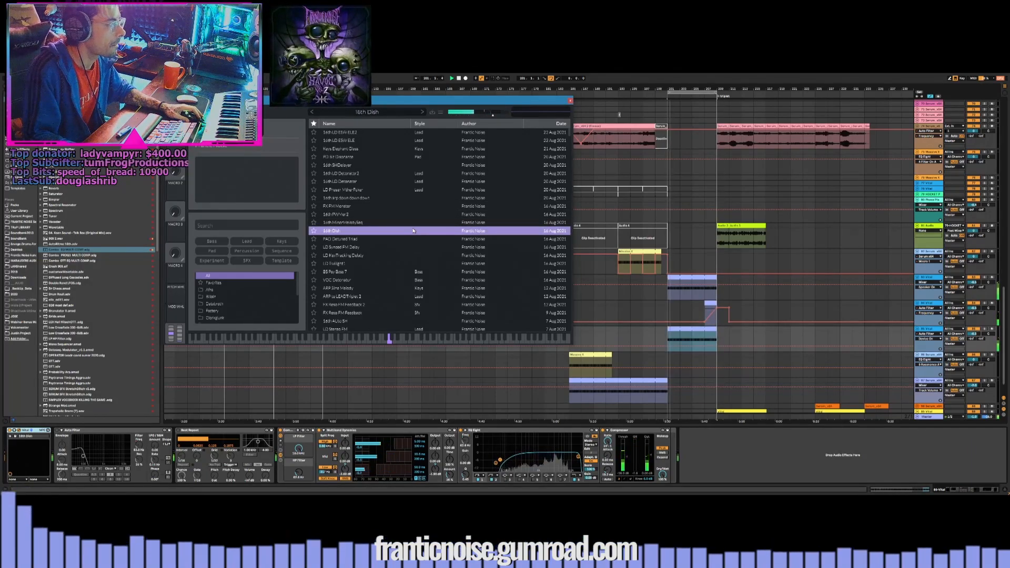
pyautogui.click(363, 223)
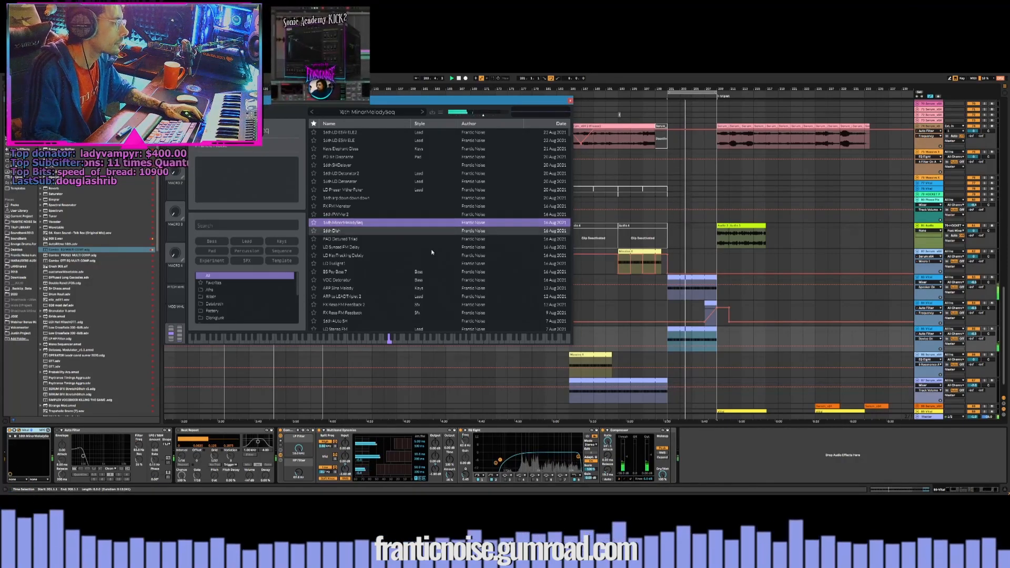
pyautogui.click(937, 331)
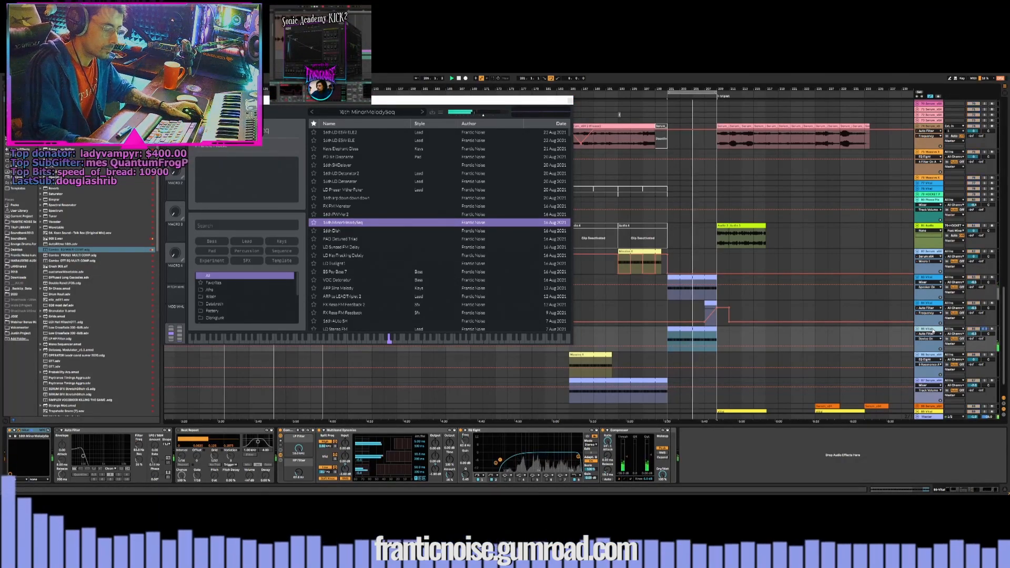
pyautogui.click(377, 216)
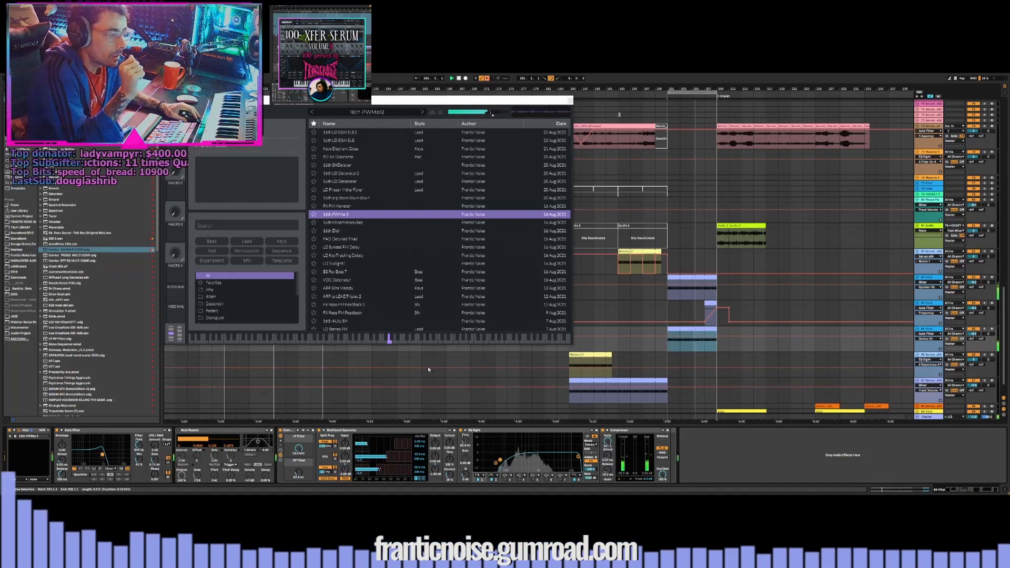
# Show the Auto Filter frequency automation on the new duplicate track, select the first half of its clip and re-enable overridden automation
pyautogui.click(710, 310)
pyautogui.click(656, 347)
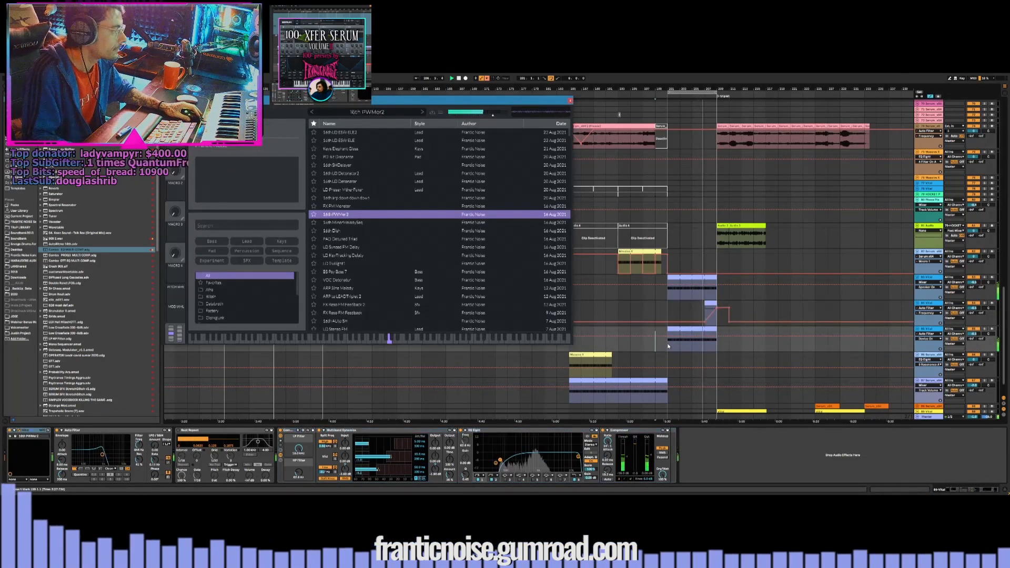
pyautogui.click(138, 445)
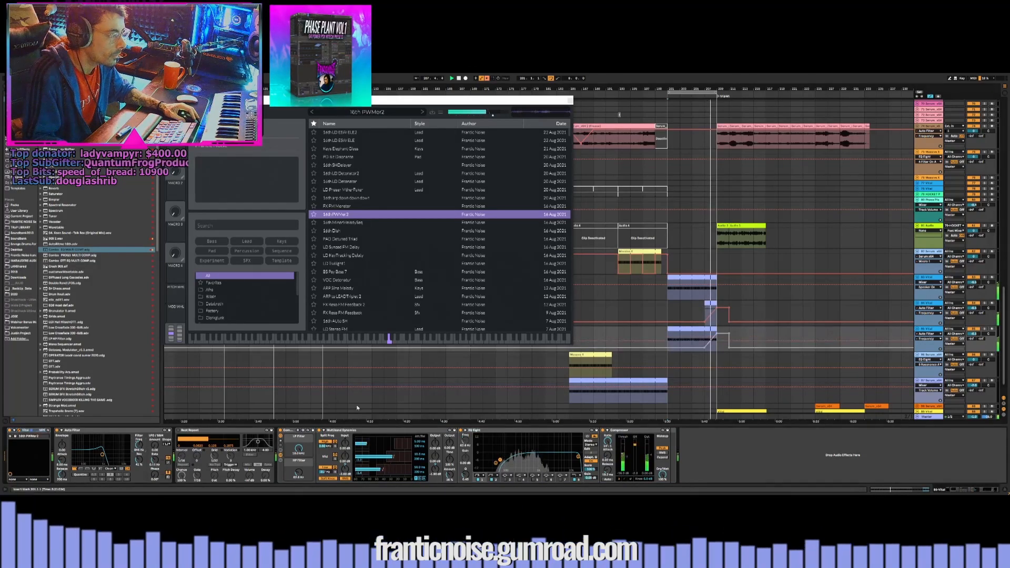
pyautogui.moveTo(669, 340); pyautogui.dragTo(687, 338)
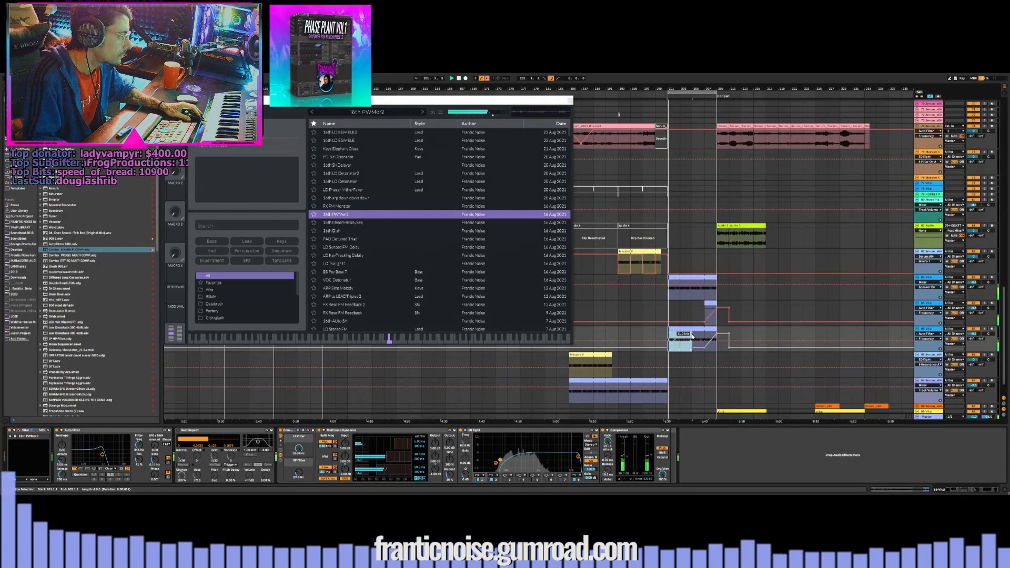
pyautogui.click(487, 79)
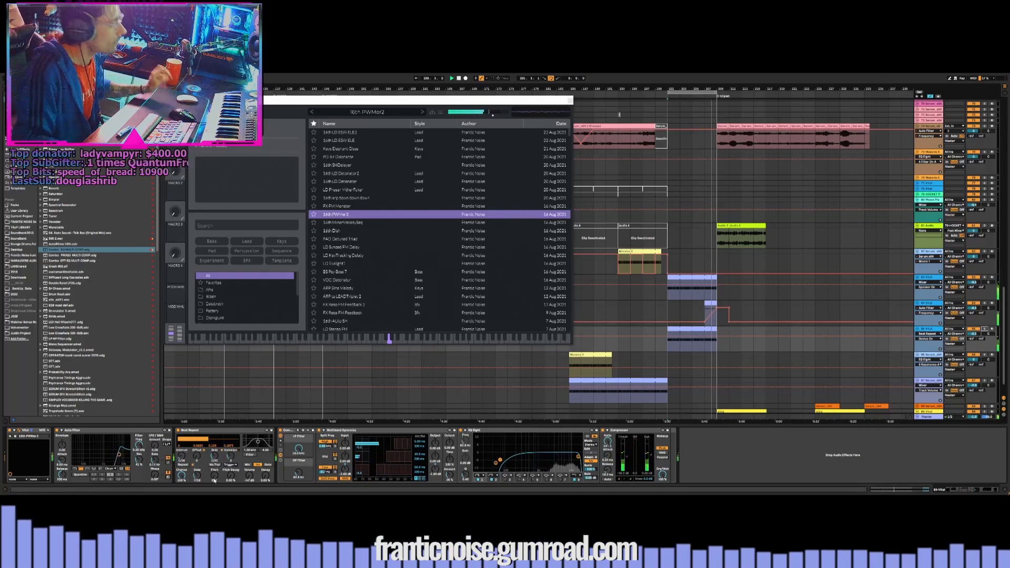
# Hide the plug-in windows, insert a new MIDI track below the duplicate and load Vital on it
pyautogui.click(926, 330)
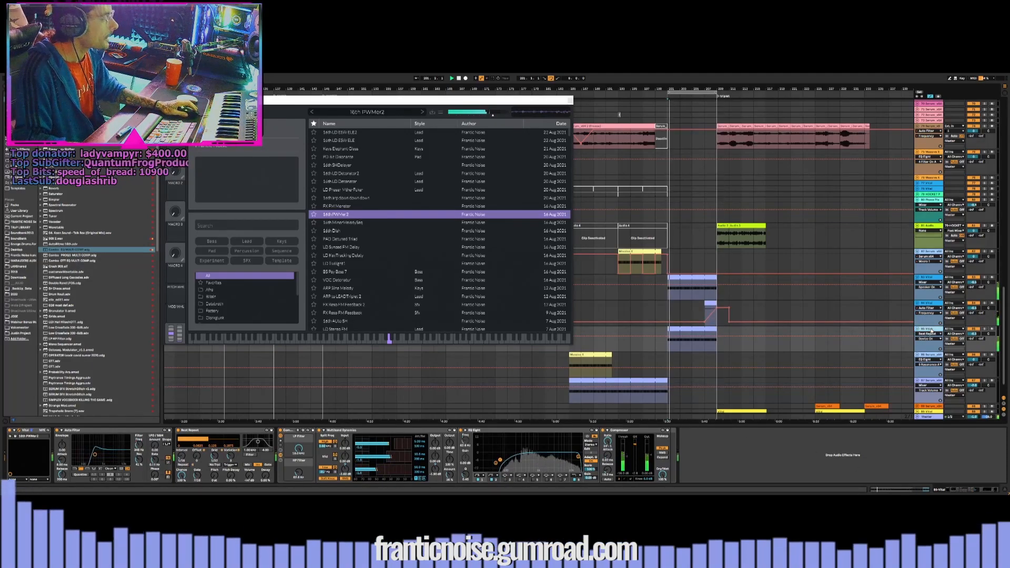
pyautogui.hotkey('ctrl', 'alt', 'p')
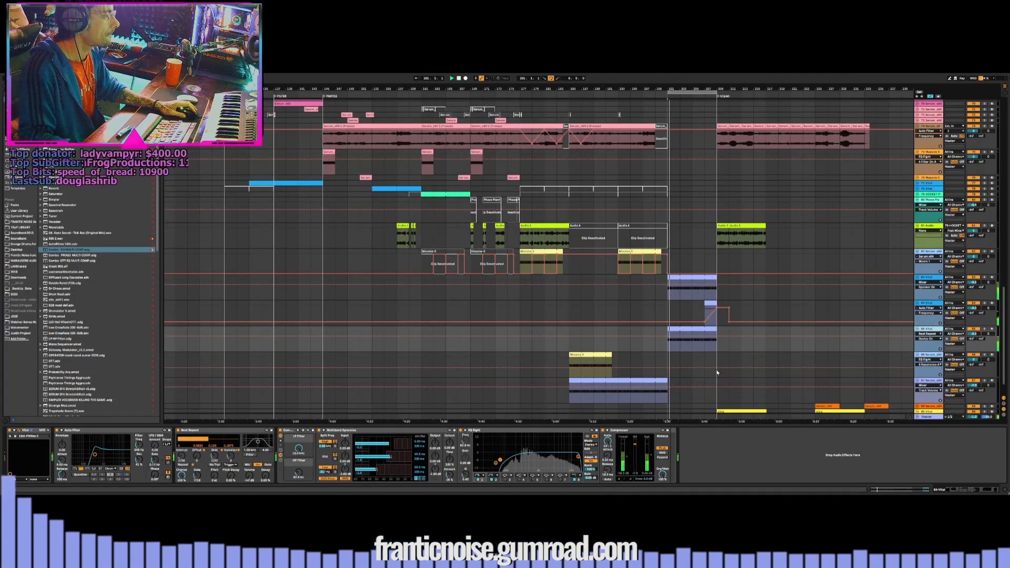
pyautogui.hotkey('ctrl', 'shift', 't')
pyautogui.scroll(-10, 97, 400)
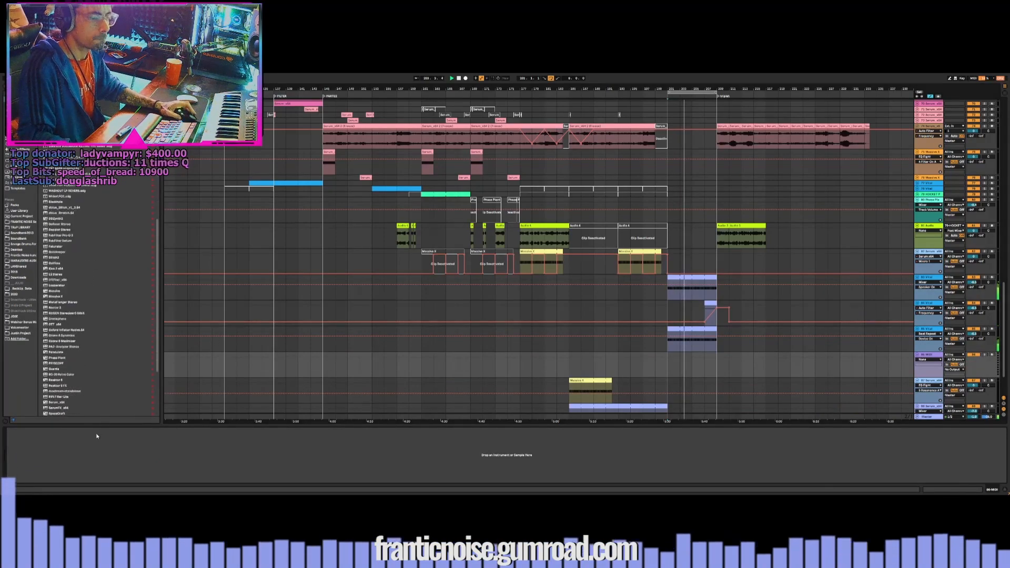
pyautogui.click(88, 375)
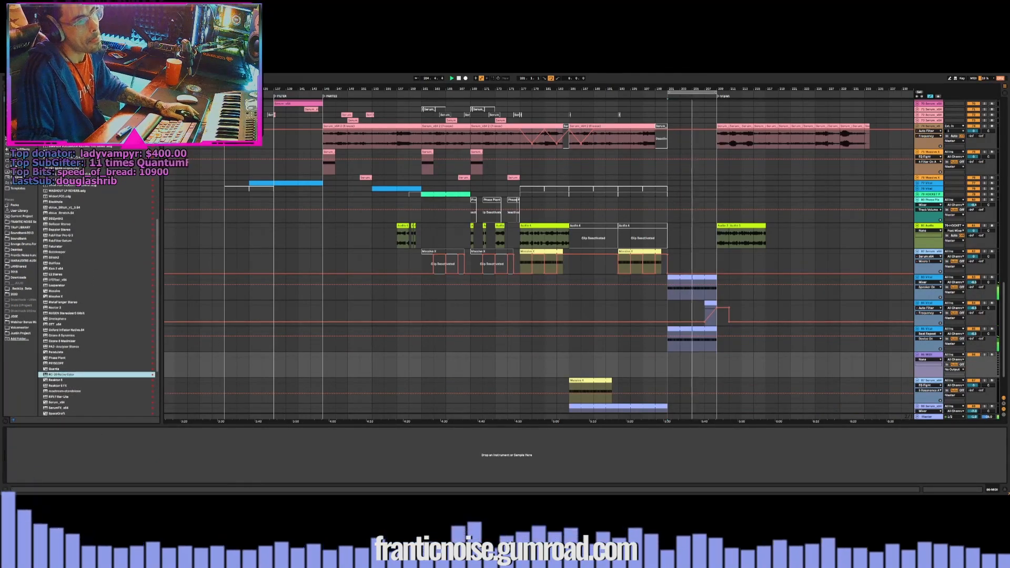
pyautogui.press('Return')
pyautogui.hotkey('ctrl', 'f')
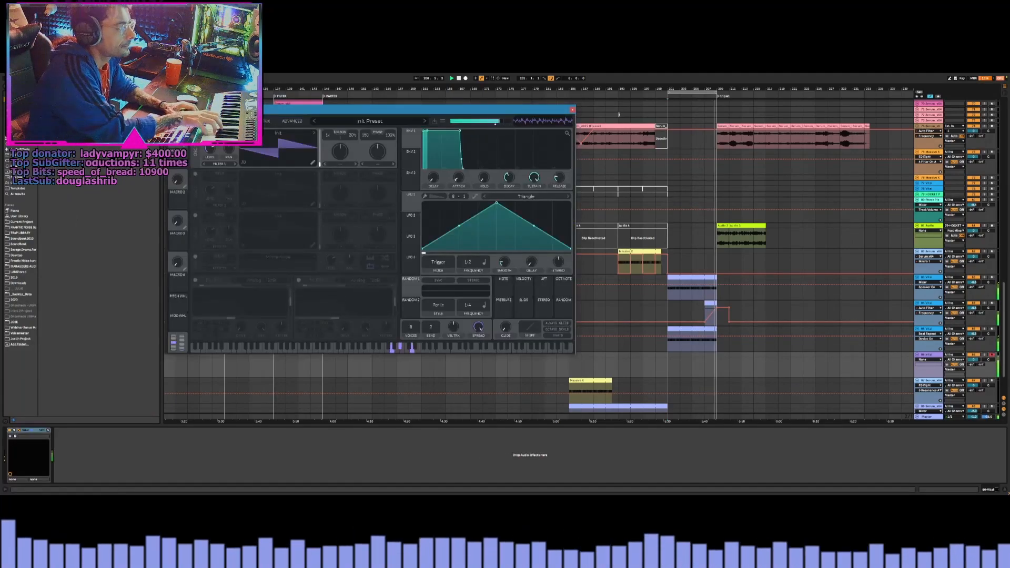
# Lower Vital's output volume and enable its Compressor effect
pyautogui.moveTo(495, 122); pyautogui.dragTo(478, 122)
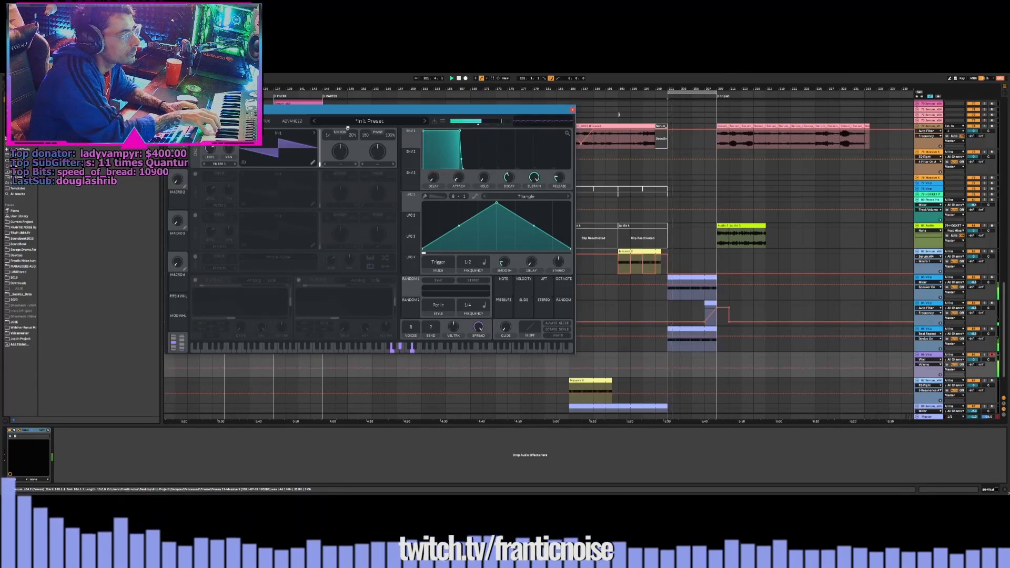
pyautogui.click(234, 121)
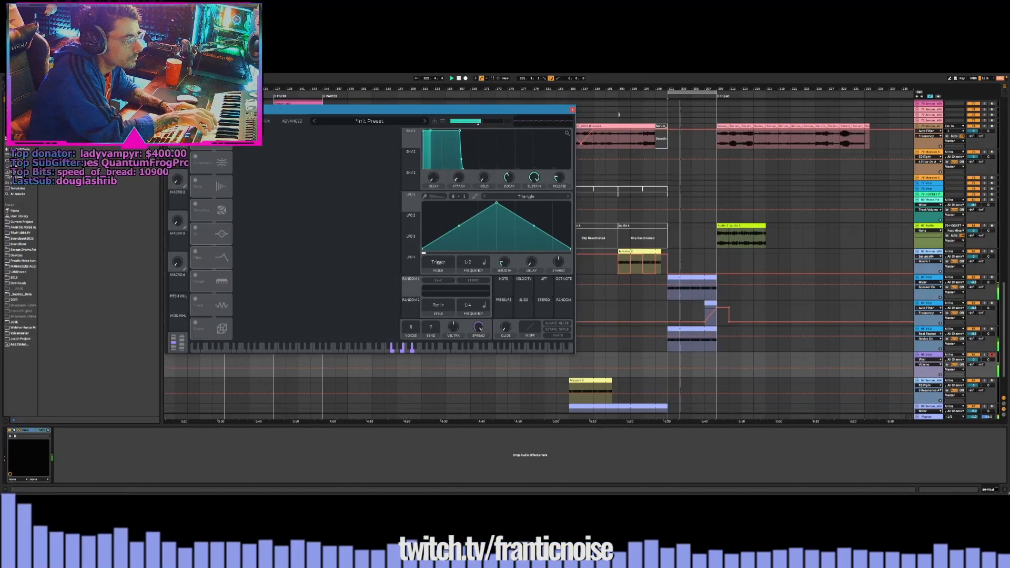
pyautogui.click(195, 157)
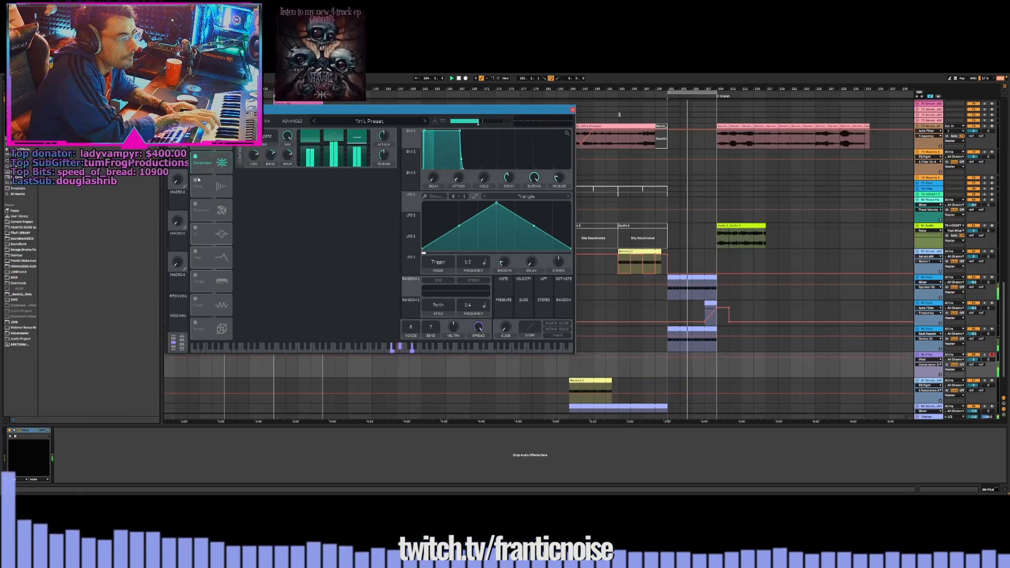
# Enable Vital's EQ effect, switch its low band to high-pass and raise the band's cutoff
pyautogui.click(195, 227)
pyautogui.click(258, 175)
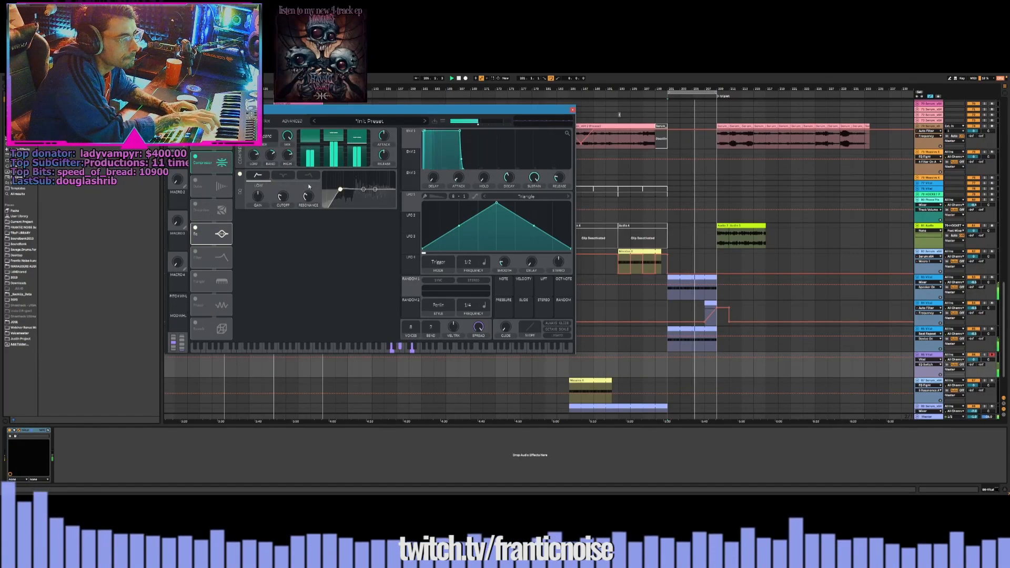
pyautogui.moveTo(341, 189); pyautogui.dragTo(349, 193)
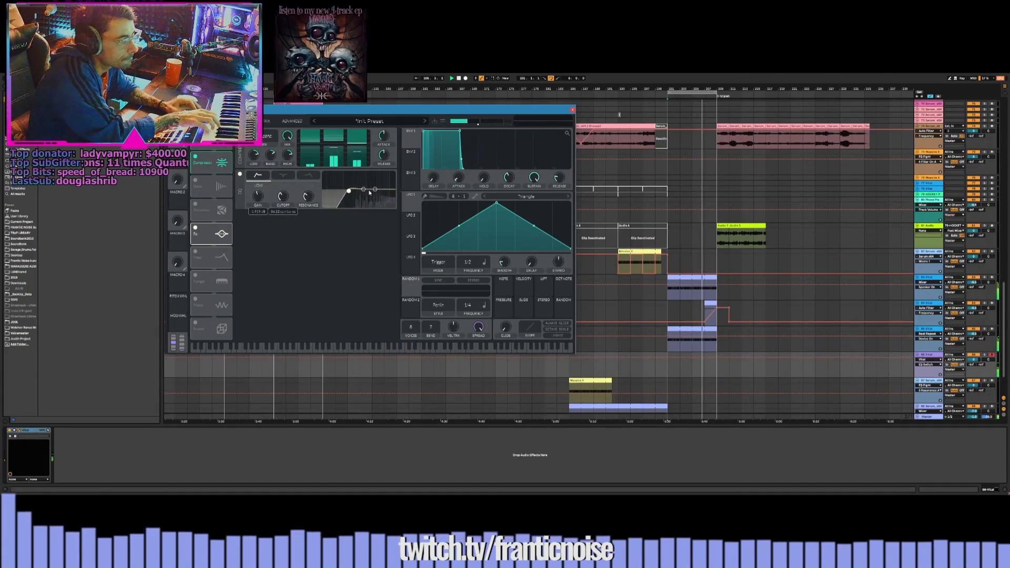
# Record a three-note chord into the arrangement on the new Vital track
pyautogui.press('space')
pyautogui.press('F9')
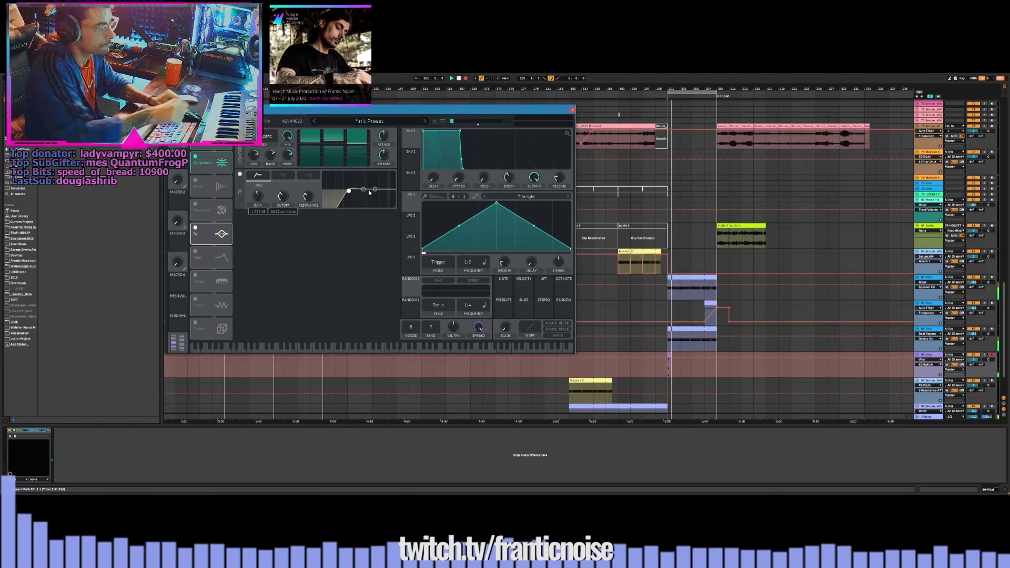
pyautogui.press('space')
# Open the recorded chord clip, select all of its notes and play it back
pyautogui.click(678, 366)
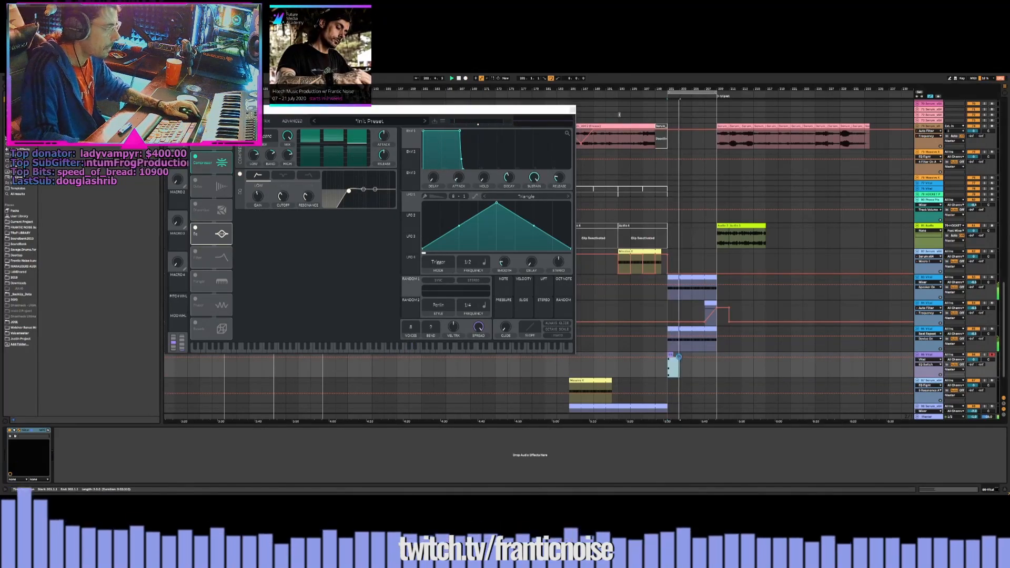
pyautogui.doubleClick(675, 355)
pyautogui.click(268, 429)
pyautogui.hotkey('ctrl', 'a')
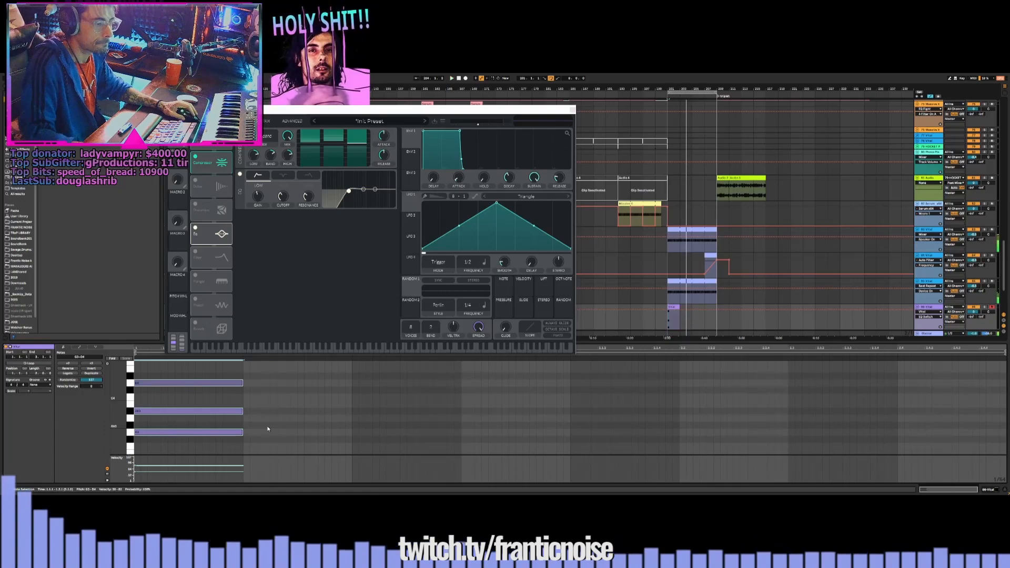
pyautogui.press('space')
pyautogui.press('space')
# Raise Vital's output volume and load the favourite wavetable "Basic Shapes" in oscillator 1
pyautogui.moveTo(479, 123); pyautogui.dragTo(489, 122)
pyautogui.click(204, 121)
pyautogui.click(370, 121)
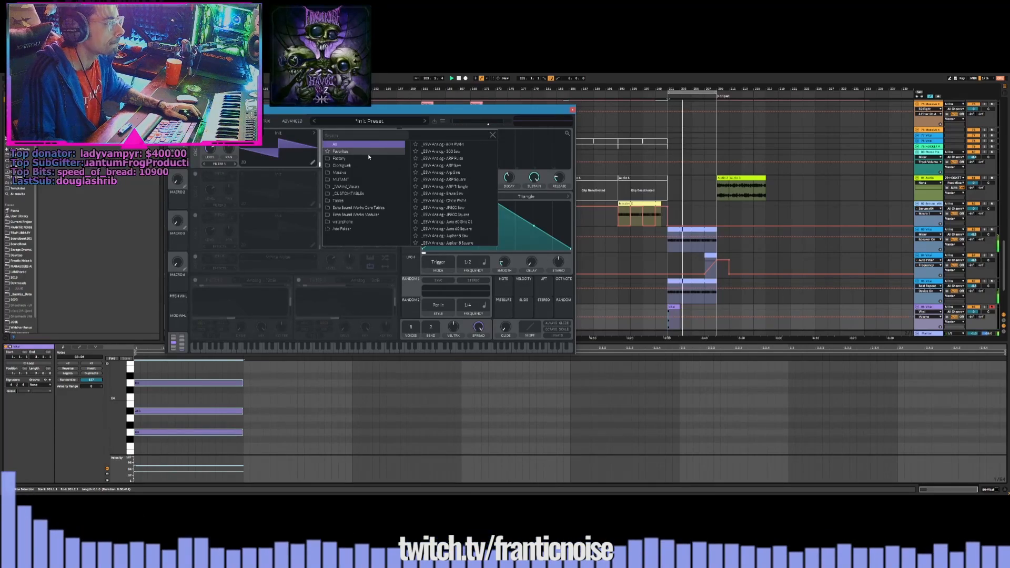
pyautogui.click(341, 151)
pyautogui.click(432, 144)
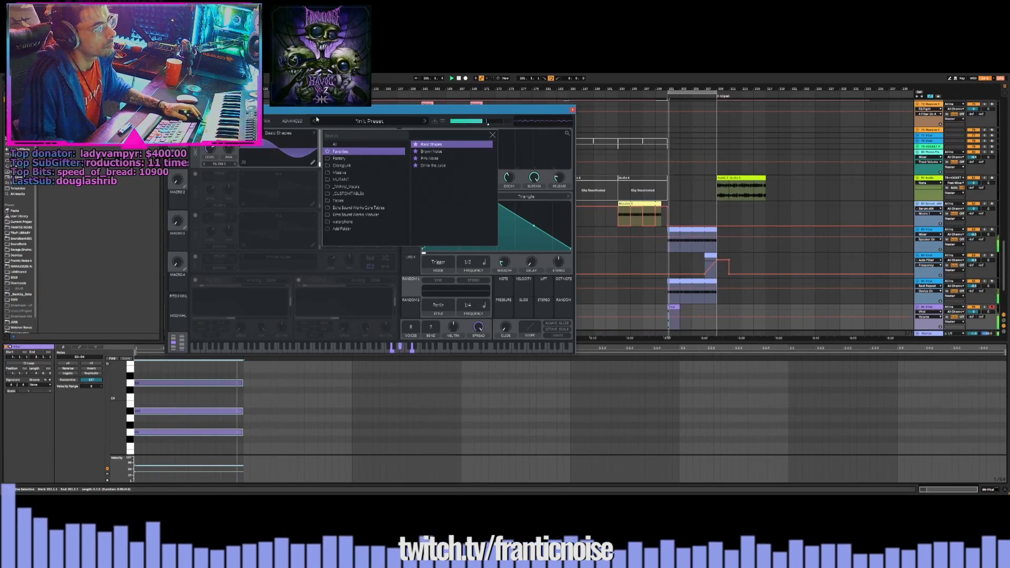
# Close the wavetable browser, set oscillator 1's phase distortion to Formant and adjust its amount
pyautogui.click(493, 135)
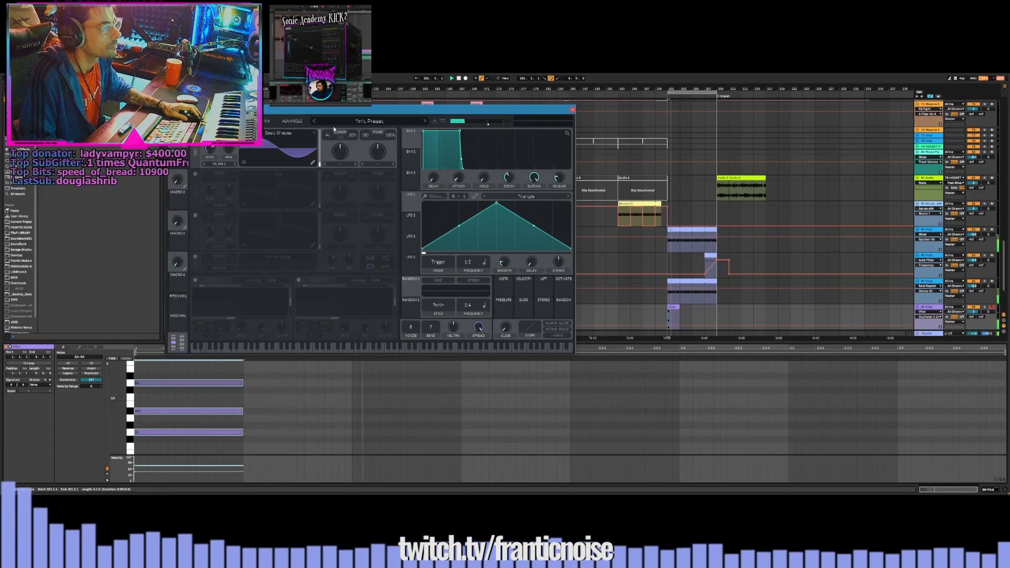
pyautogui.click(379, 168)
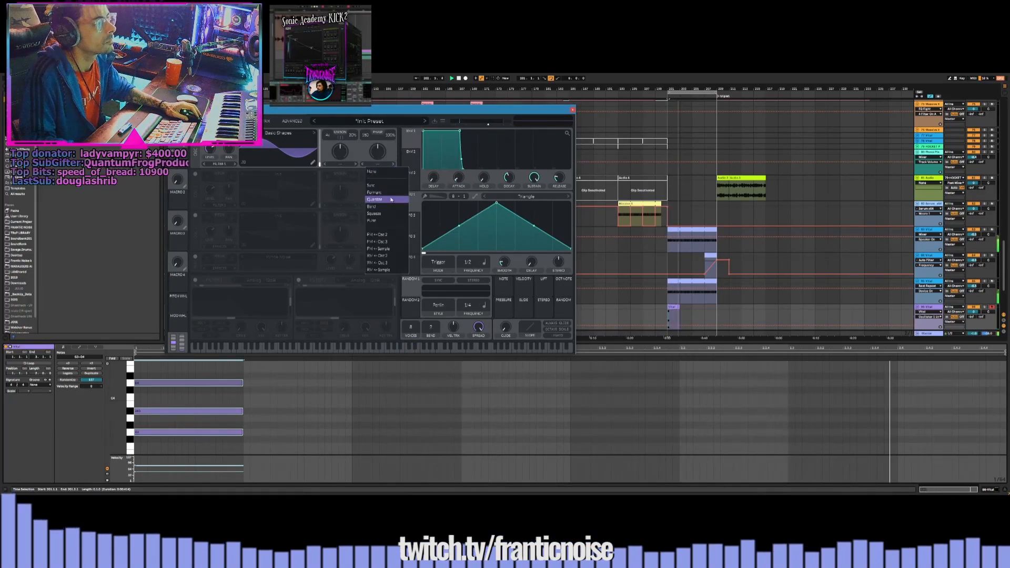
pyautogui.click(375, 193)
pyautogui.moveTo(378, 154); pyautogui.dragTo(379, 154)
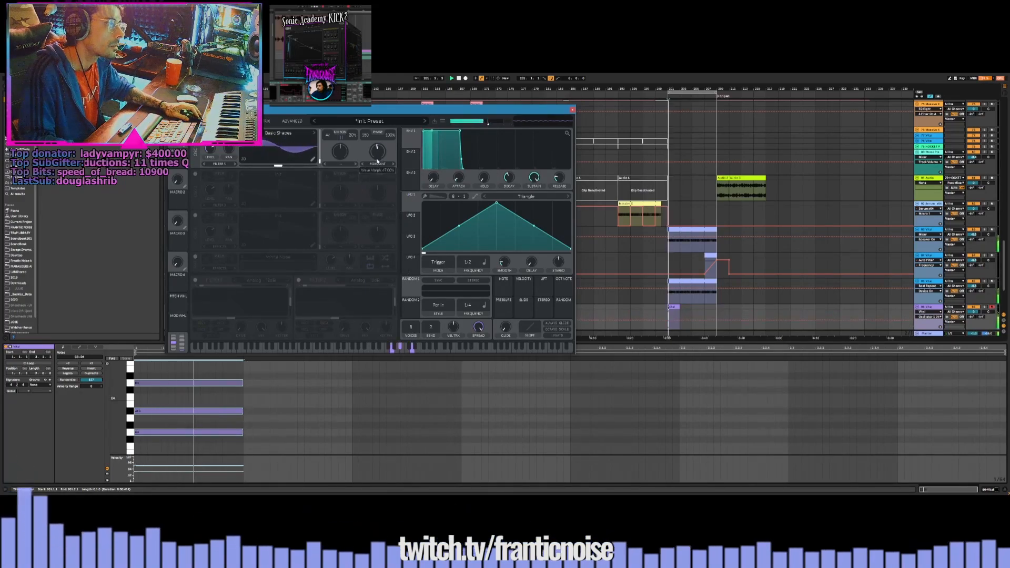
# Try several Echo Sound Works Modular wavetables in oscillator 1 and load "ESW - Subtle Partials"
pyautogui.click(285, 135)
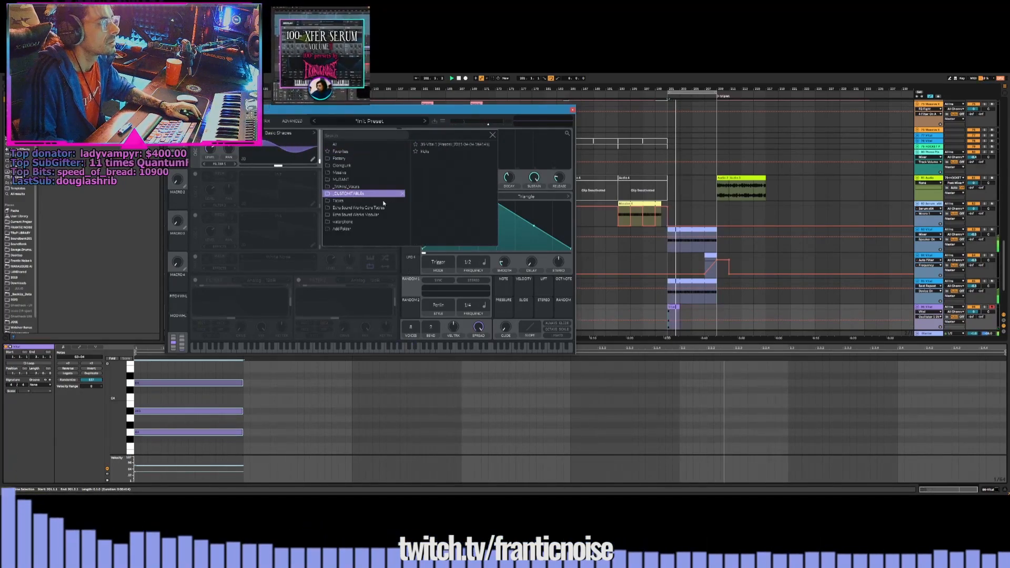
pyautogui.click(442, 187)
pyautogui.scroll(-5, 435, 212)
pyautogui.click(345, 214)
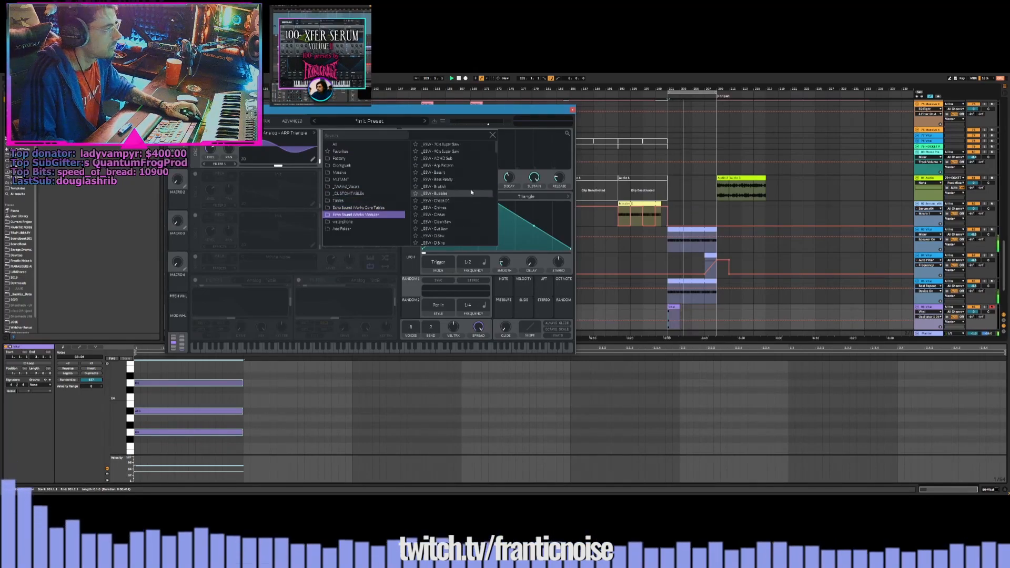
pyautogui.scroll(-10, 419, 216)
pyautogui.click(431, 215)
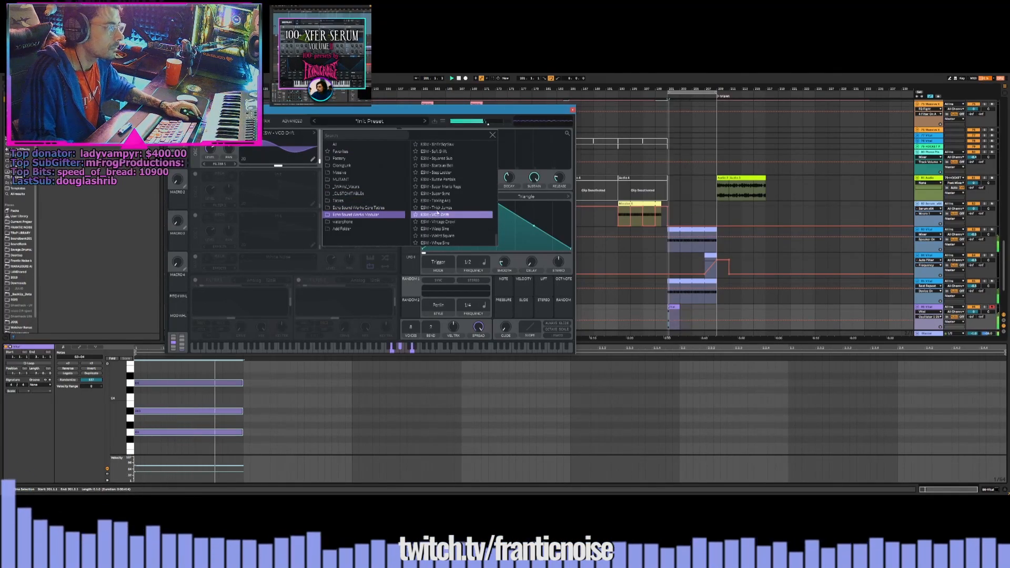
pyautogui.click(435, 200)
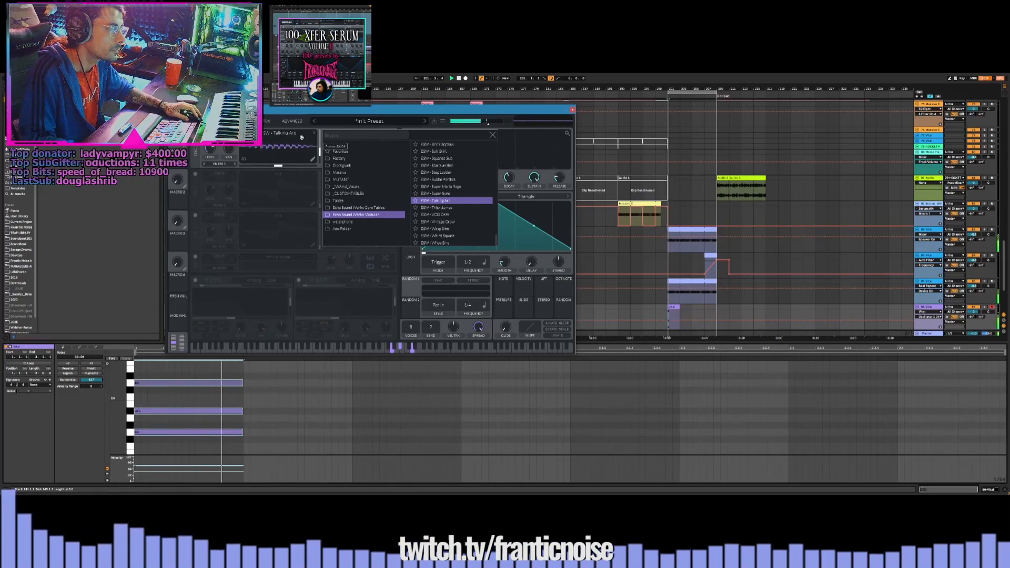
pyautogui.click(435, 180)
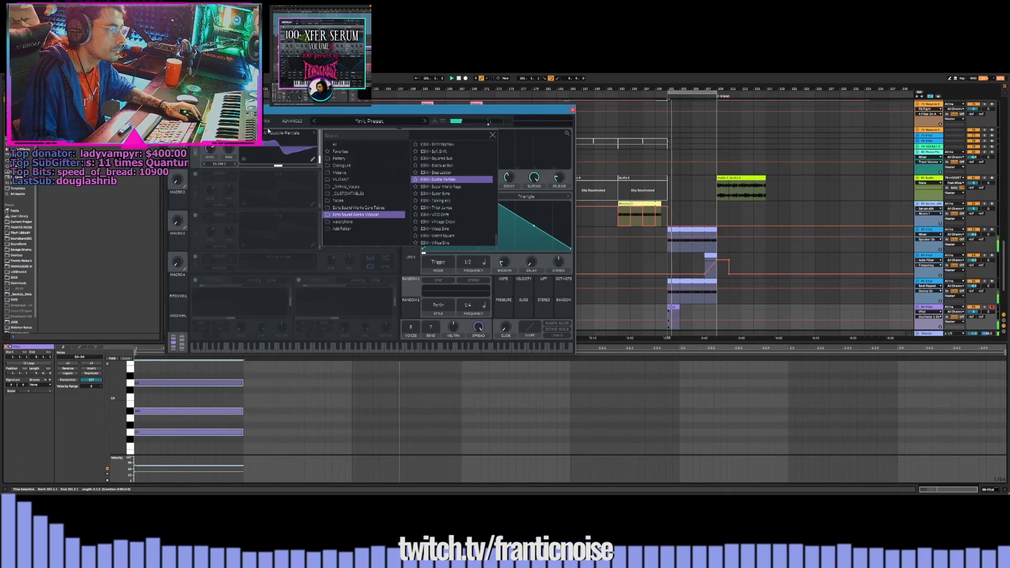
pyautogui.click(492, 136)
# Set oscillator 1's spectral morph to Random Amplitudes, lower its amount and play the chord back
pyautogui.click(340, 164)
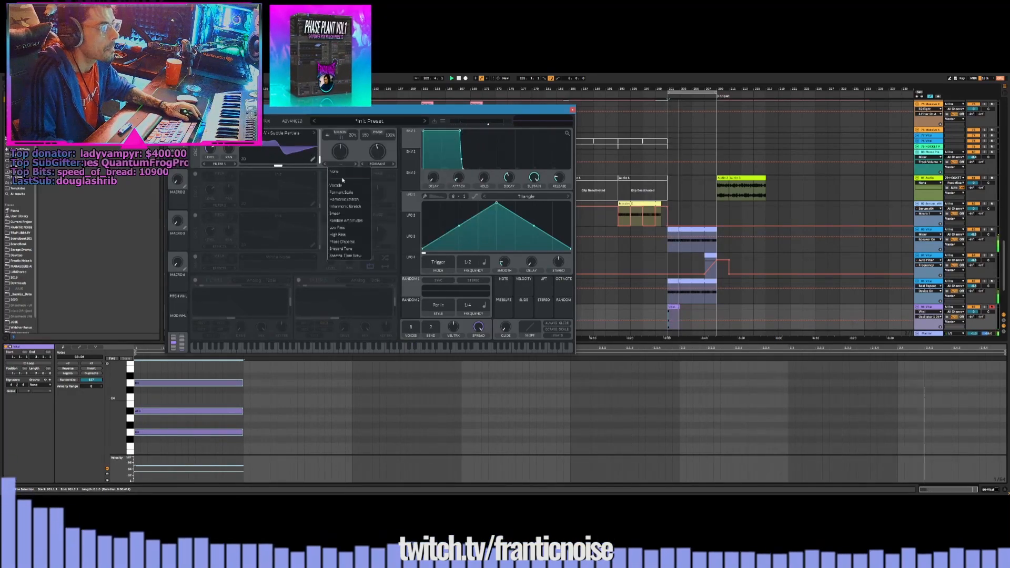
pyautogui.click(348, 221)
pyautogui.press('space')
pyautogui.press('space')
pyautogui.click(340, 164)
pyautogui.click(338, 154)
pyautogui.press('space')
pyautogui.press('space')
pyautogui.press('space')
# Enable Vital's filter effect, move it to the start of the effects chain and set its model to Formant AIUO
pyautogui.click(233, 121)
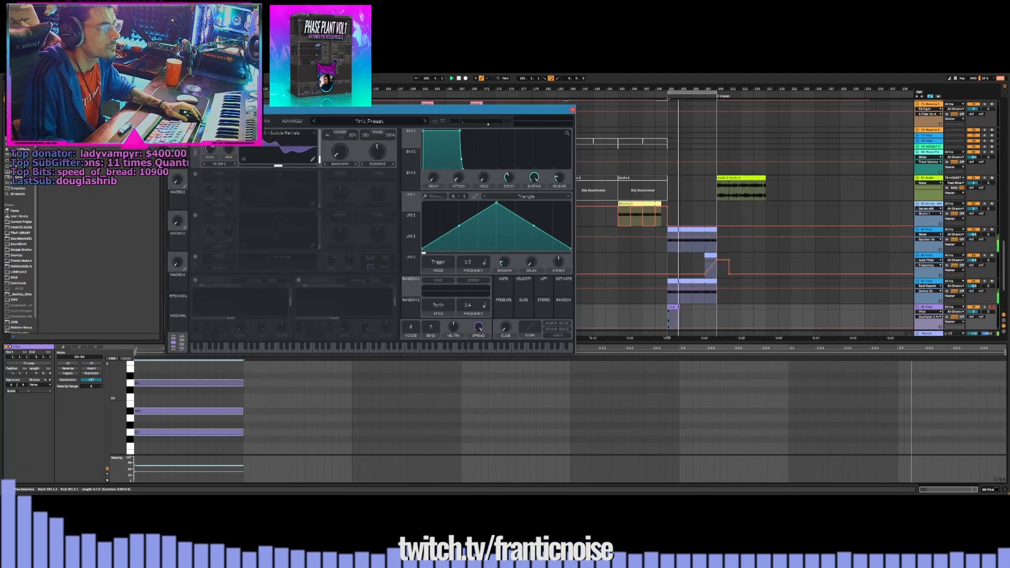
pyautogui.click(195, 252)
pyautogui.moveTo(203, 257); pyautogui.dragTo(206, 139)
pyautogui.press('space')
pyautogui.press('space')
pyautogui.click(284, 137)
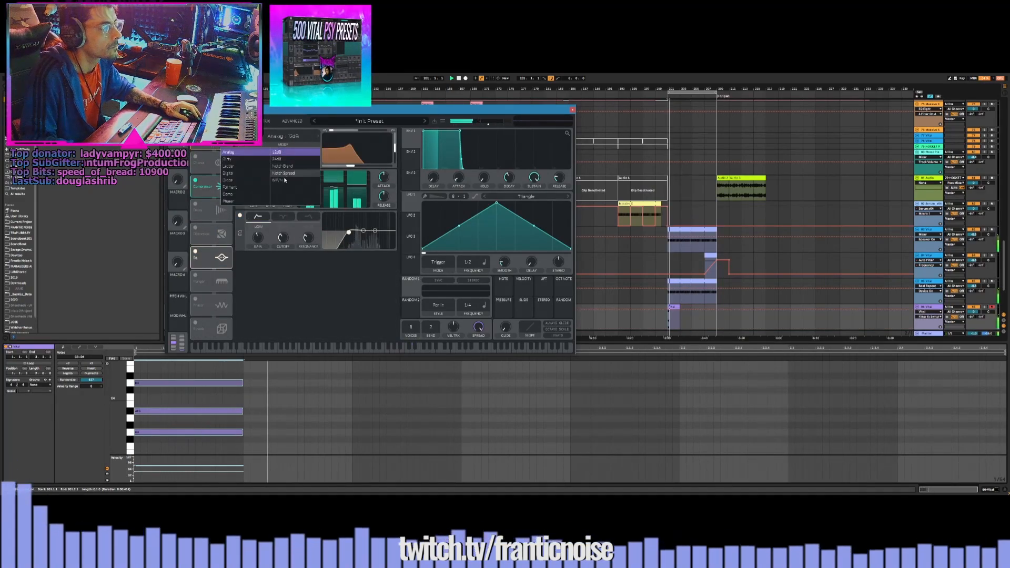
pyautogui.moveTo(230, 187)
pyautogui.click(287, 159)
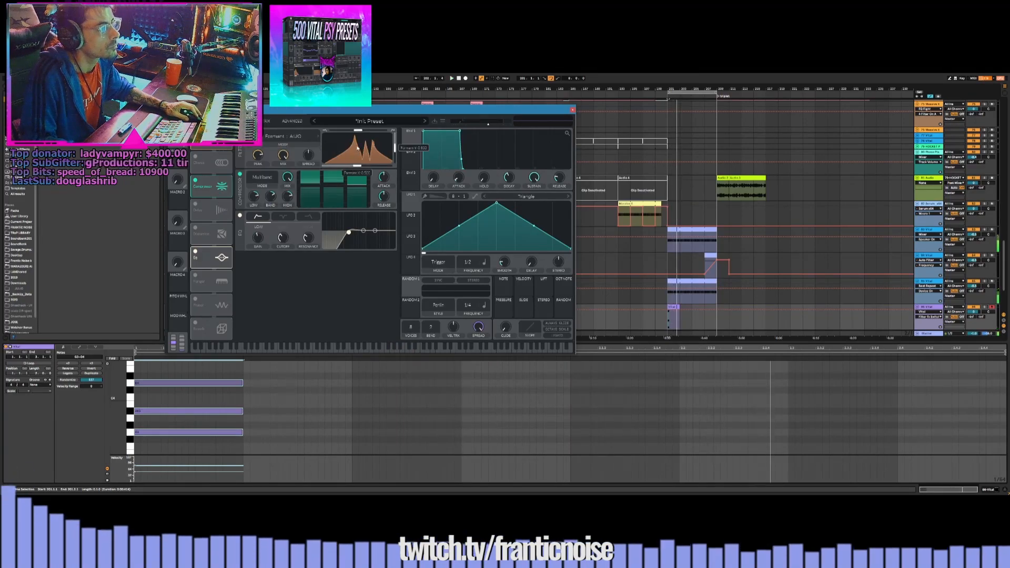
# Raise the formant filter's transposition while playing the chord back
pyautogui.press('space')
pyautogui.press('space')
pyautogui.press('space')
pyautogui.press('space')
pyautogui.moveTo(358, 130); pyautogui.dragTo(384, 151)
pyautogui.press('space')
pyautogui.press('space')
pyautogui.press('space')
pyautogui.press('space')
pyautogui.press('space')
# Reset oscillator 1's Formant distortion amount to its default and play the chord back
pyautogui.click(206, 121)
pyautogui.press('space')
pyautogui.press('space')
pyautogui.press('space')
pyautogui.press('space')
pyautogui.press('space')
pyautogui.press('space')
pyautogui.doubleClick(380, 154)
pyautogui.press('space')
pyautogui.press('space')
pyautogui.press('space')
pyautogui.press('space')
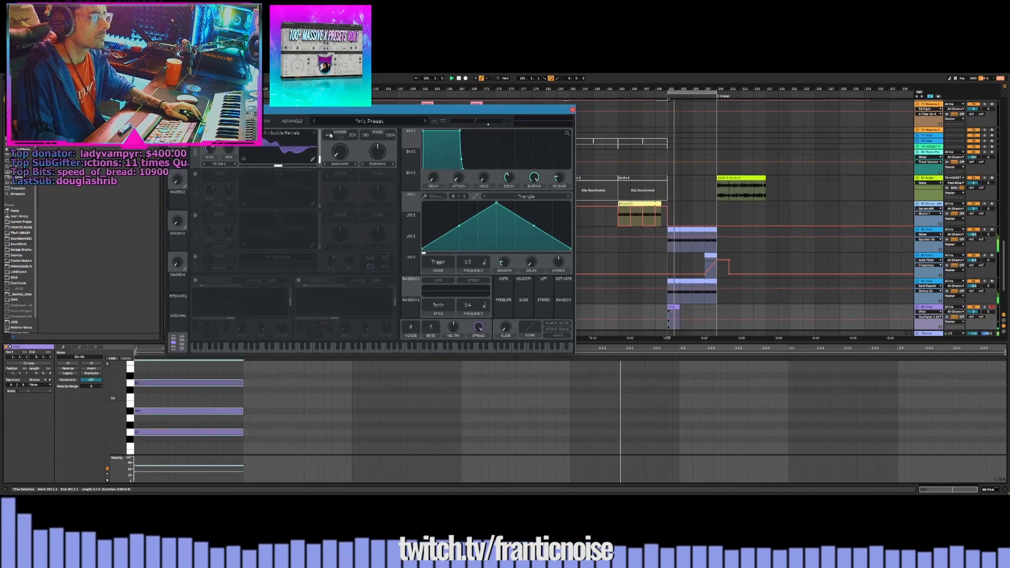
# Enable Vital's reverb effect and move it up to follow the formant filter in the effects chain
pyautogui.click(234, 121)
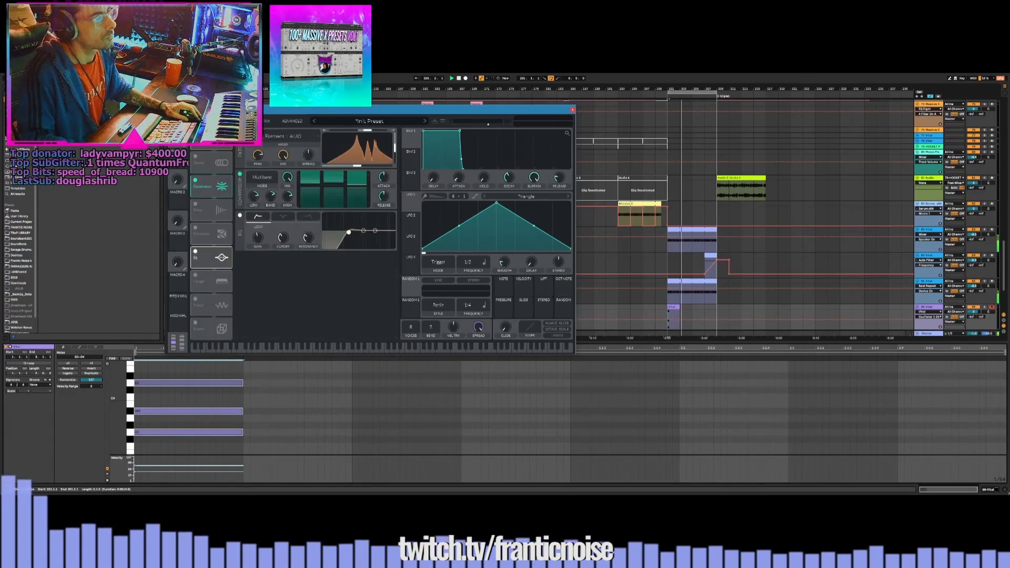
pyautogui.click(196, 323)
pyautogui.moveTo(203, 328); pyautogui.dragTo(203, 161)
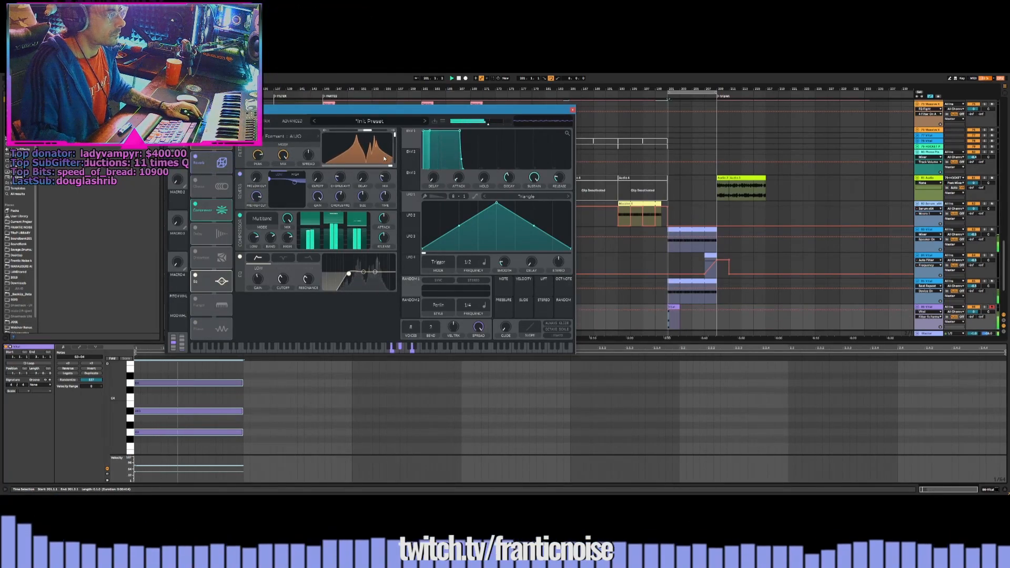
# Lower the formant filter's transposition and modulate it with LFO 1
pyautogui.moveTo(372, 153); pyautogui.dragTo(339, 133)
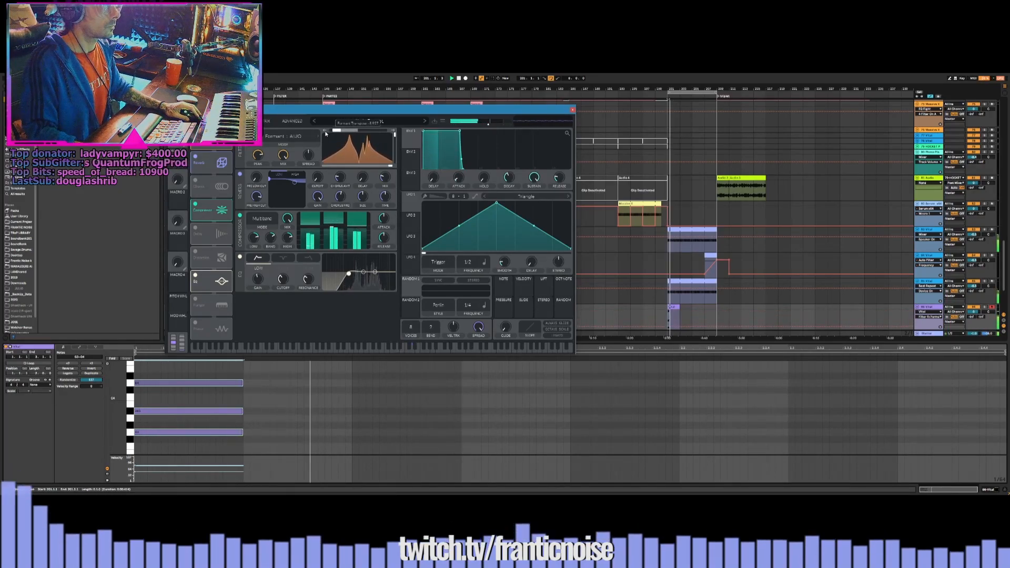
pyautogui.moveTo(358, 136); pyautogui.dragTo(330, 139)
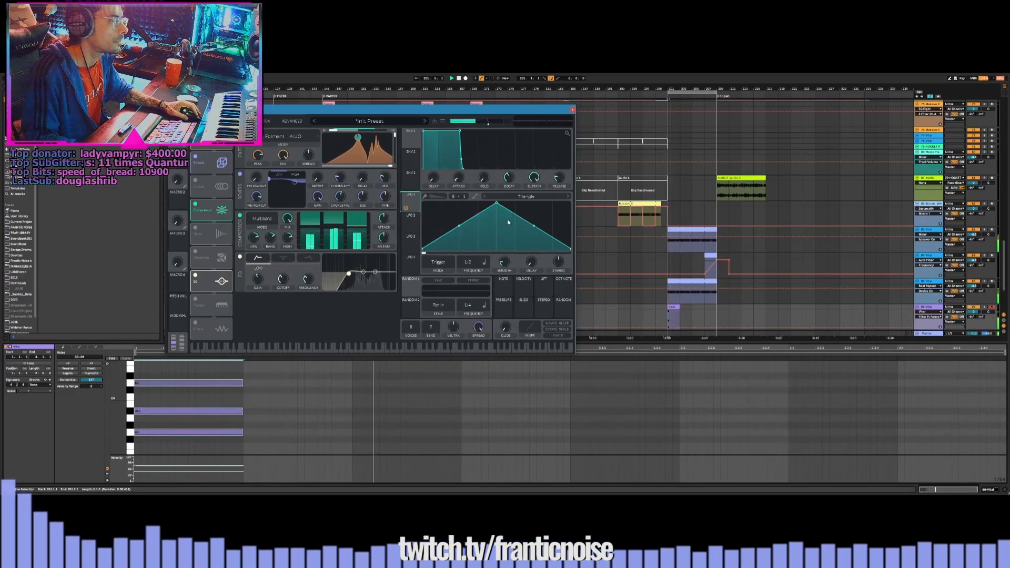
# Reshape LFO 1 into a falling ramp, set its frequency to 2/1 and play the chord back
pyautogui.moveTo(496, 203); pyautogui.dragTo(422, 203)
pyautogui.moveTo(506, 263); pyautogui.dragTo(475, 292)
pyautogui.press('space')
pyautogui.press('space')
pyautogui.press('space')
pyautogui.press('space')
pyautogui.press('space')
pyautogui.press('space')
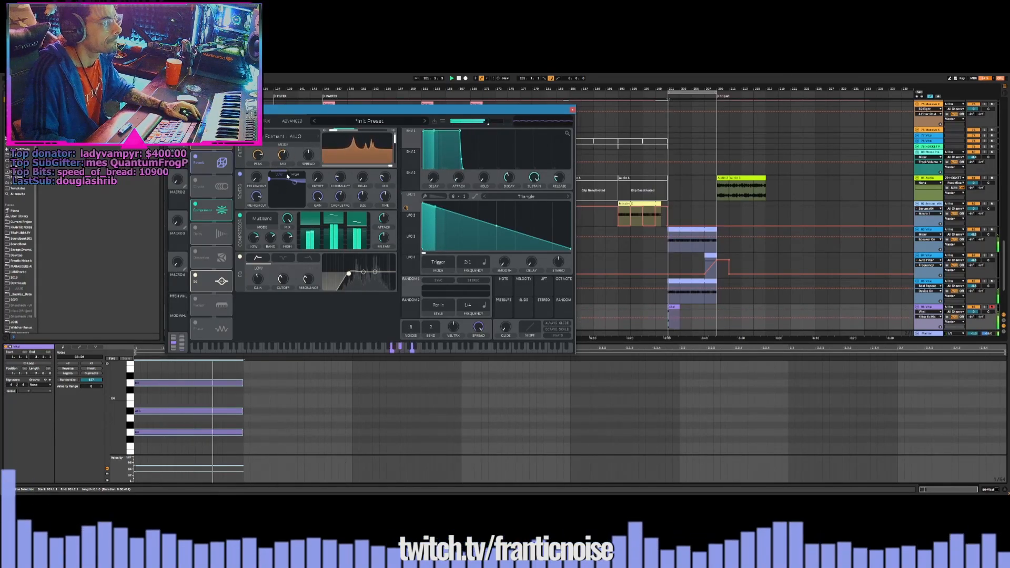
# Close Vital's window and place a copy of the chord clip further along the same track
pyautogui.click(204, 121)
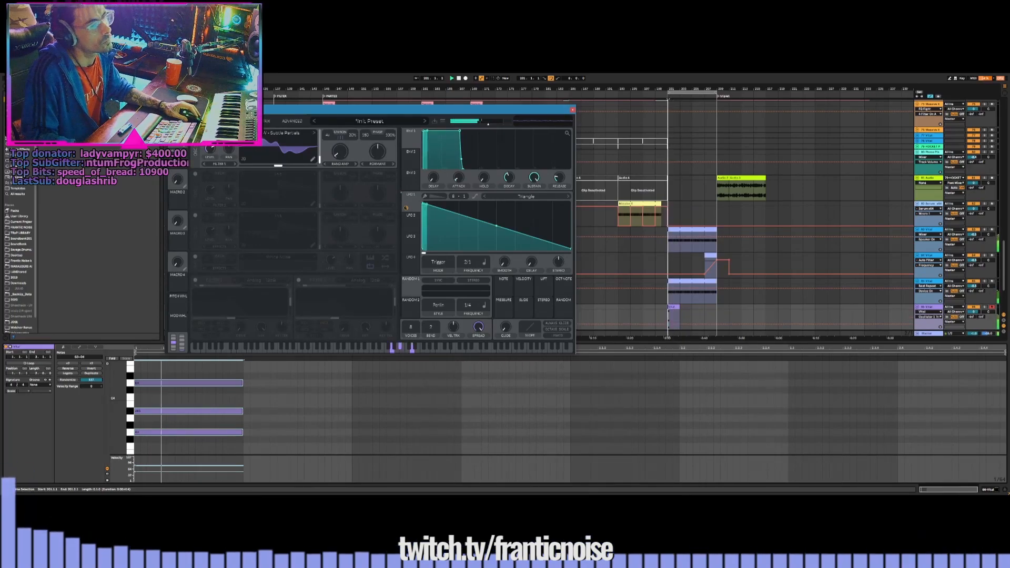
pyautogui.click(240, 121)
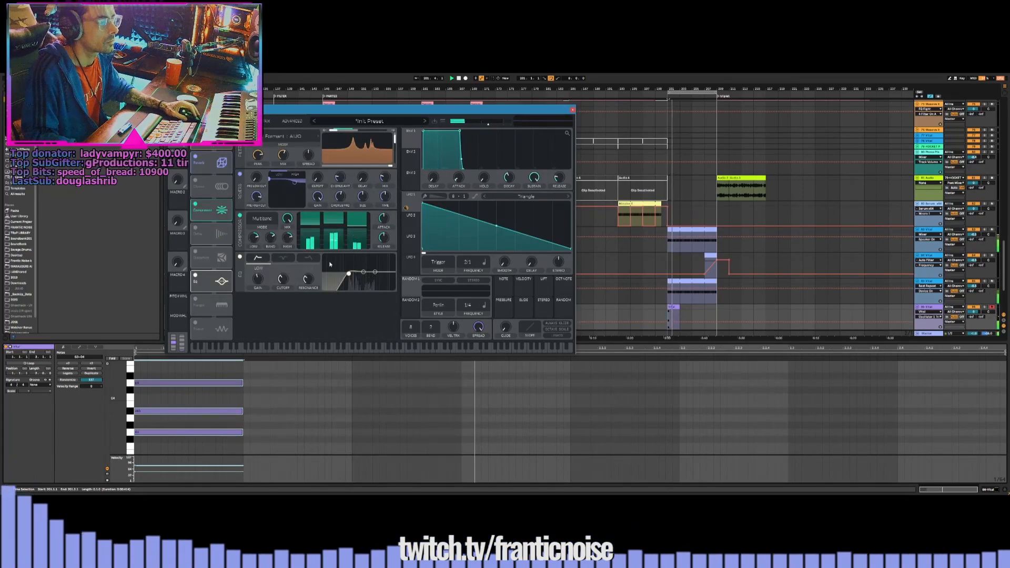
pyautogui.click(573, 112)
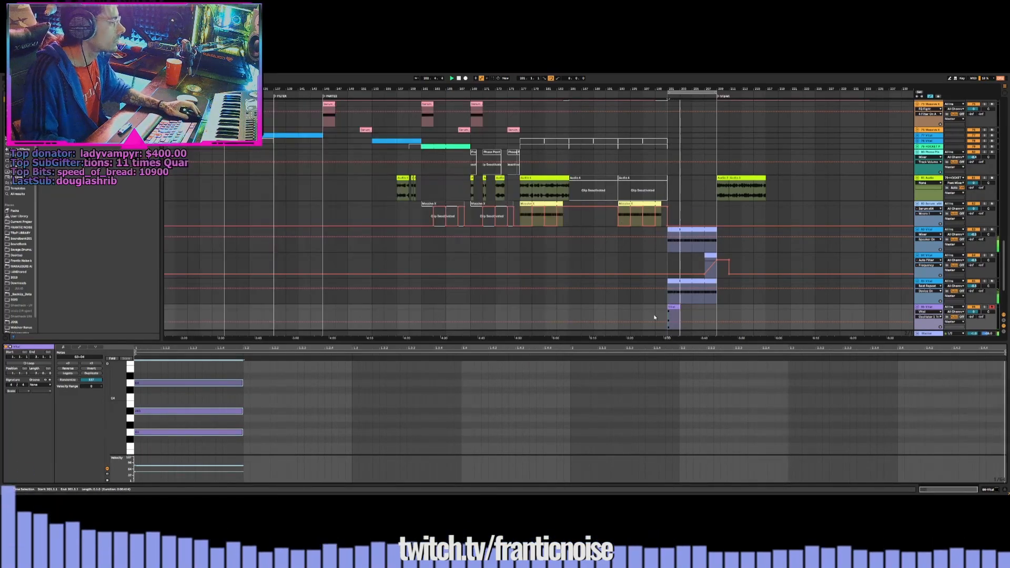
pyautogui.moveTo(680, 311); pyautogui.dragTo(695, 312)
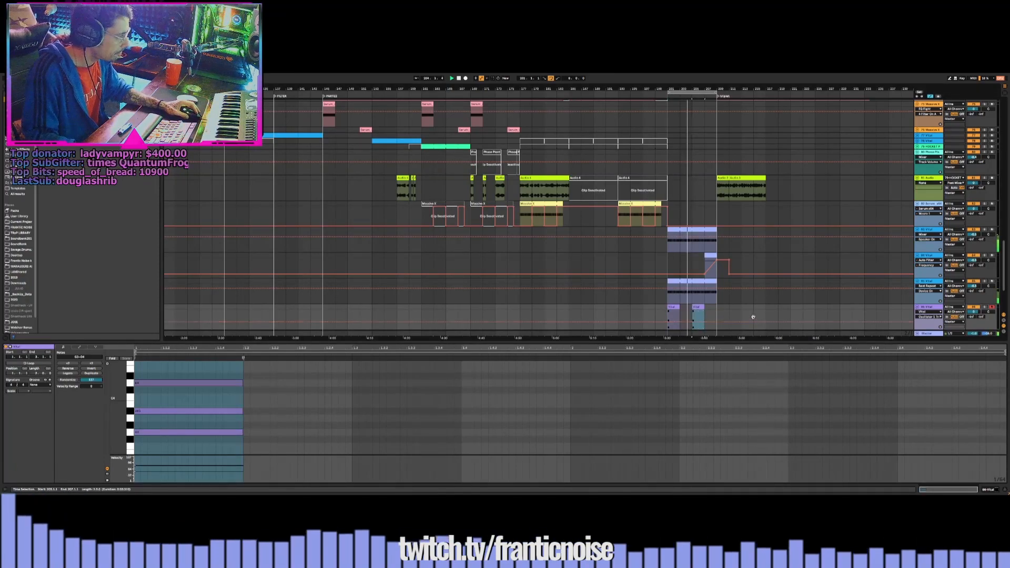
pyautogui.scroll(-2, 703, 253)
pyautogui.click(627, 260)
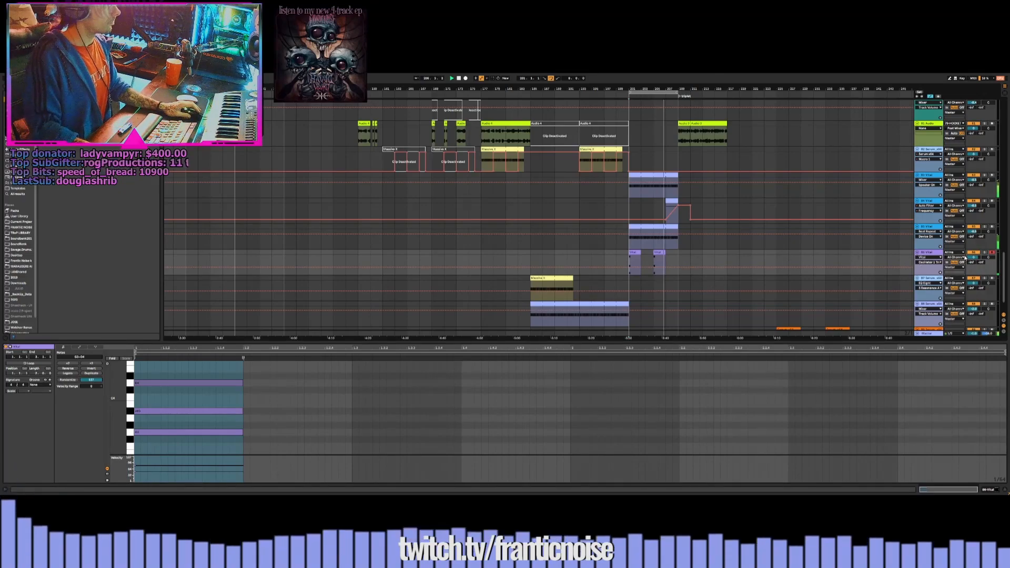
# Try a second dynamics rack preset from the browser on the Vital track with Auto Filter and delete it
pyautogui.click(404, 254)
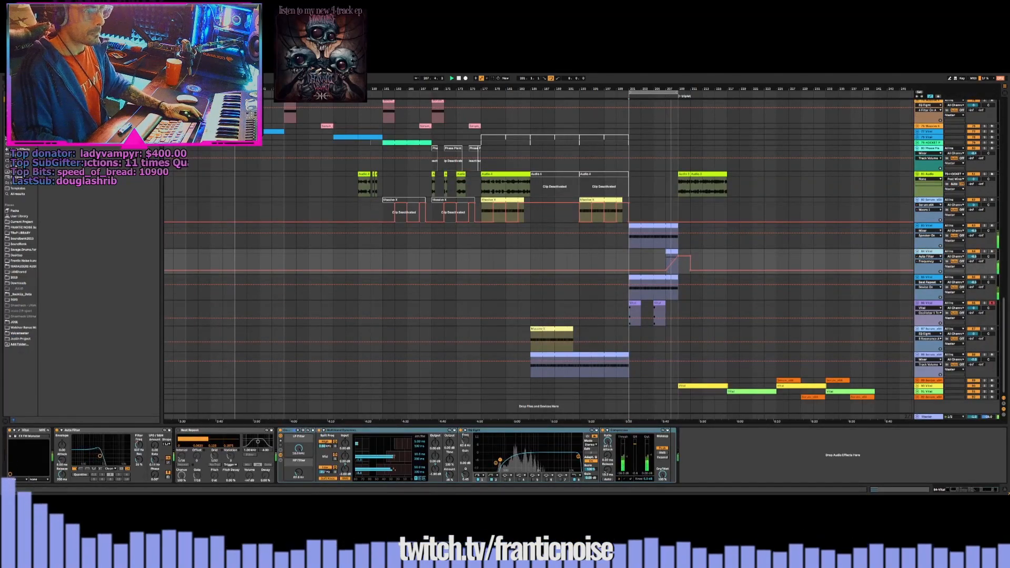
pyautogui.click(155, 87)
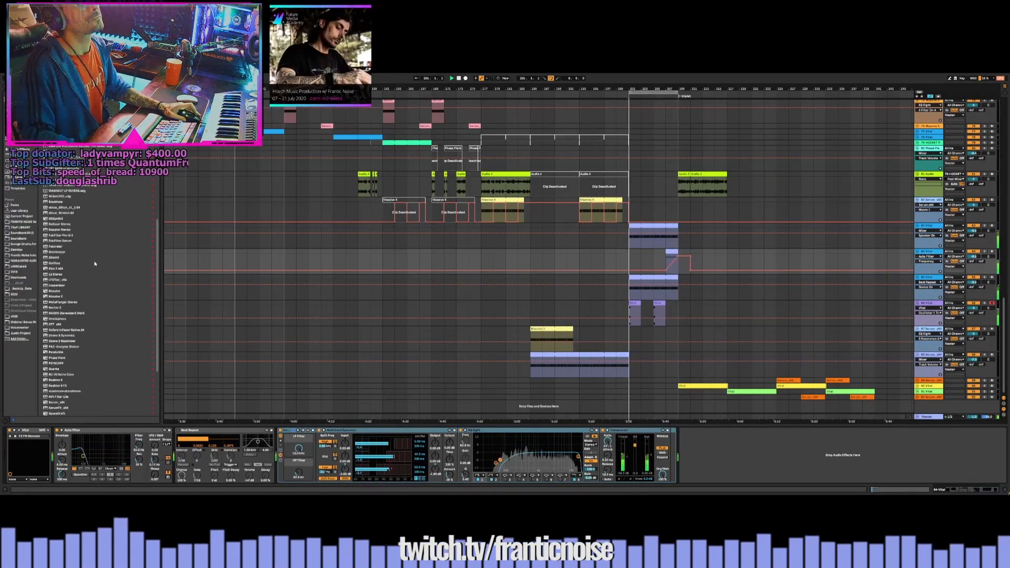
pyautogui.scroll(10, 98, 226)
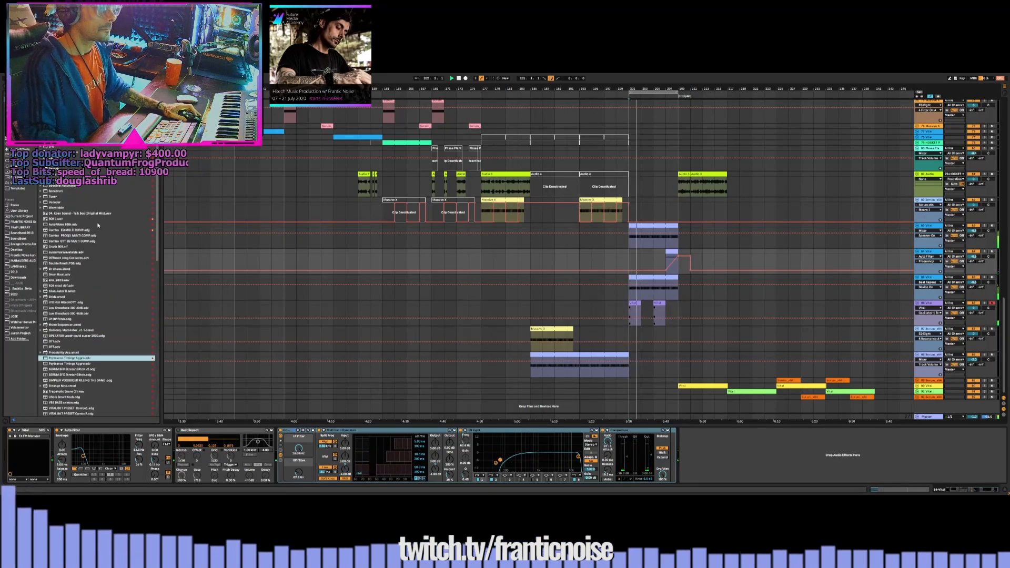
pyautogui.click(98, 230)
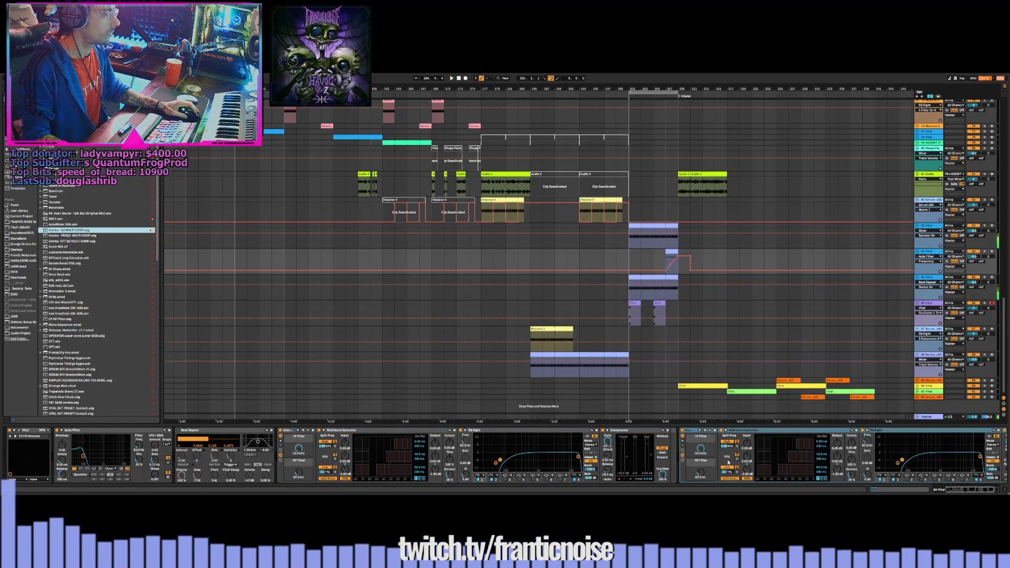
pyautogui.click(585, 434)
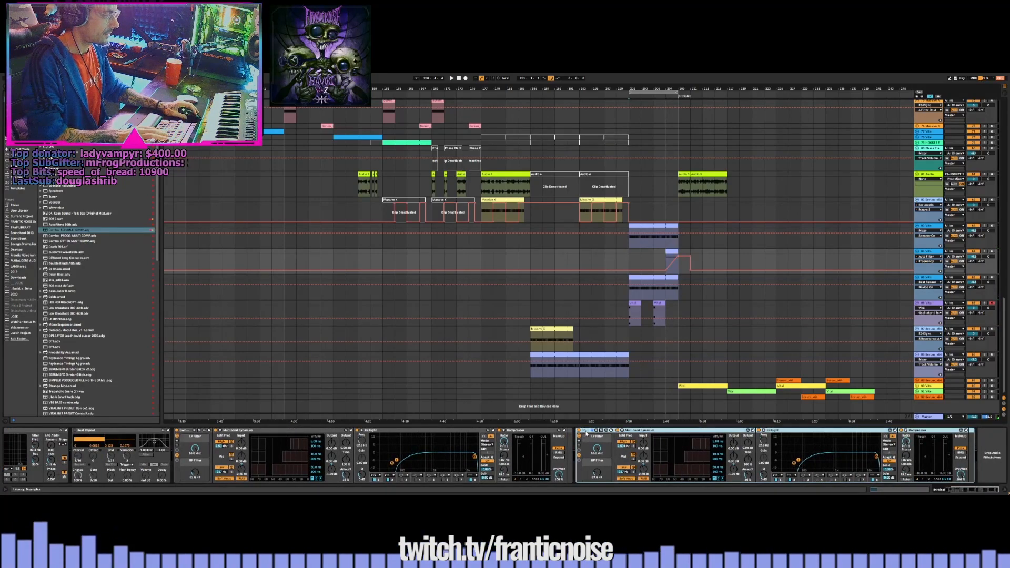
pyautogui.press('Delete')
# Open the first chord clip in an enlarged note editor and raise its A#3 note one octave to A#4
pyautogui.doubleClick(634, 304)
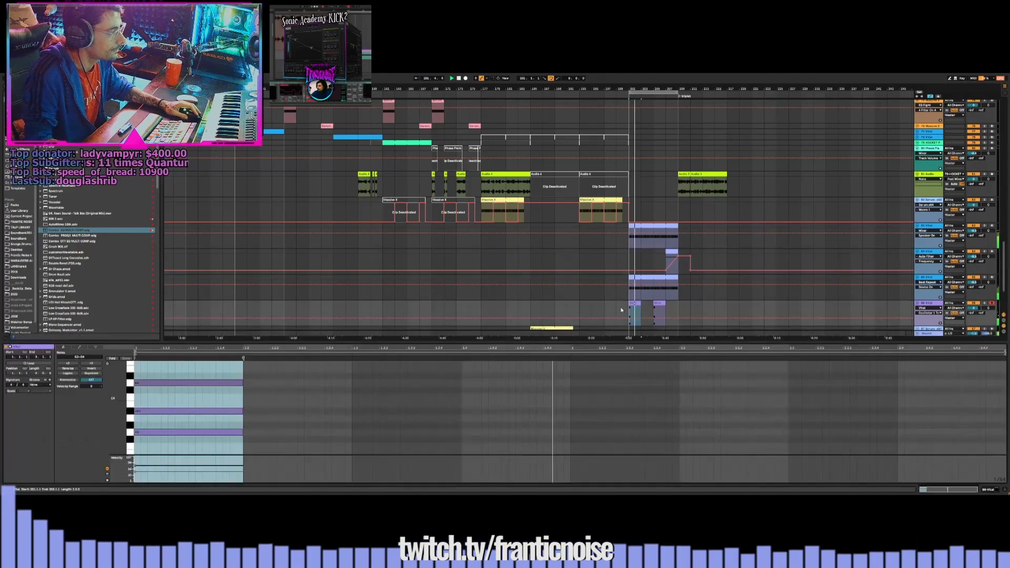
pyautogui.moveTo(170, 346); pyautogui.dragTo(172, 232)
pyautogui.click(174, 337)
pyautogui.hotkey('shift', 'Up')
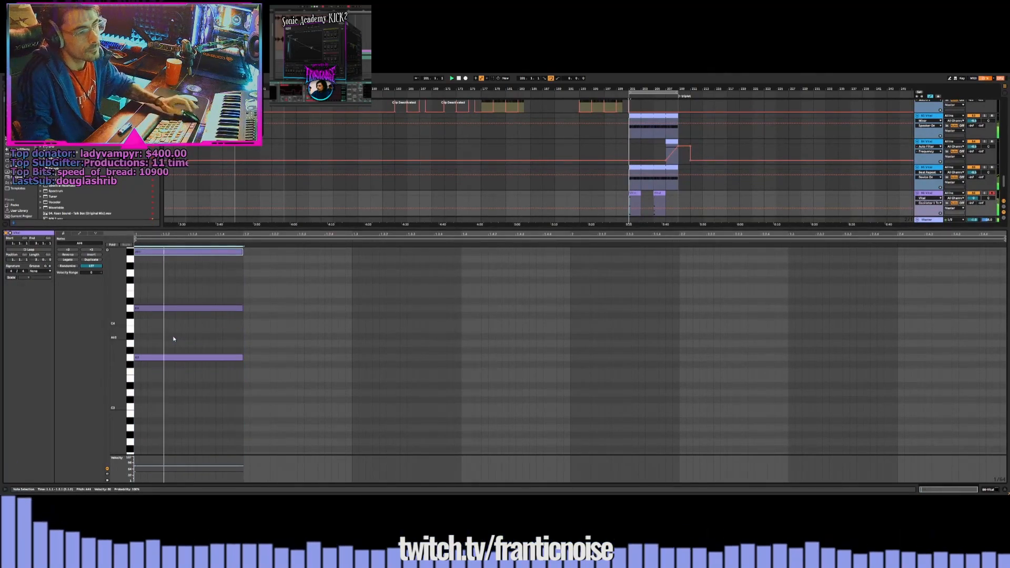
# Add an F4 note to the chord, extend it to the clip's full length and play it back
pyautogui.click(153, 286)
pyautogui.doubleClick(153, 285)
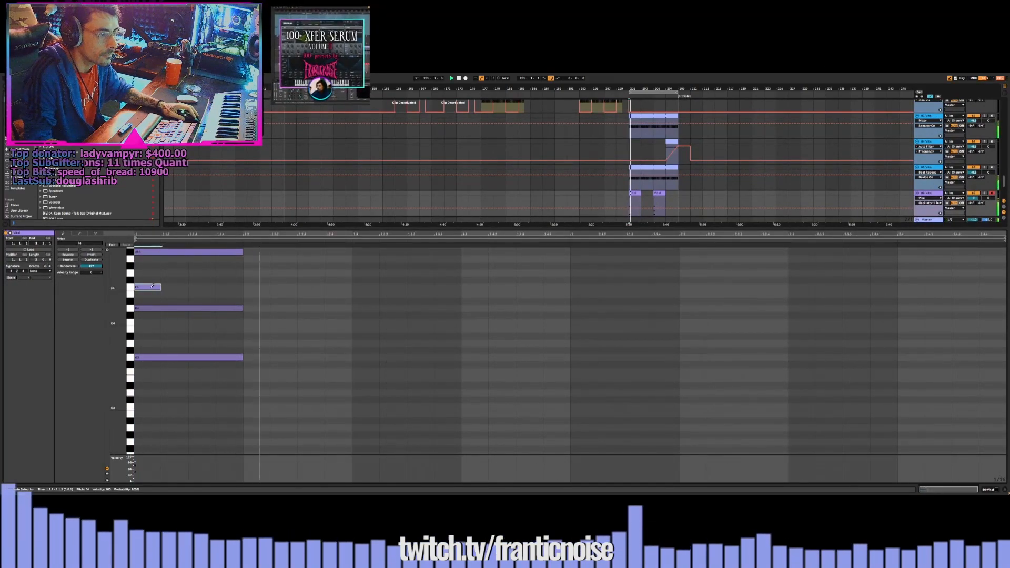
pyautogui.hotkey('shift', 'Right')
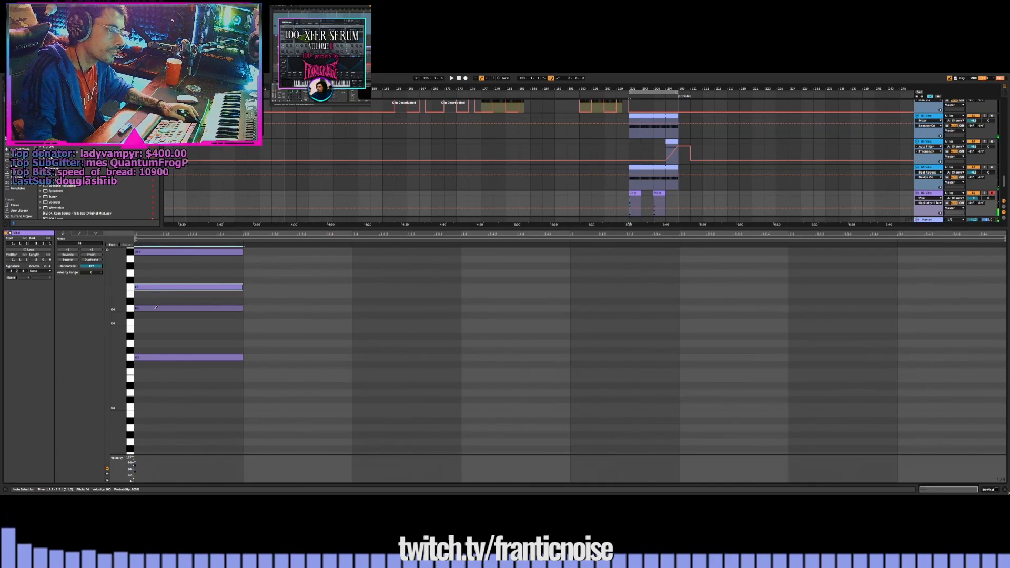
pyautogui.click(156, 308)
pyautogui.press('space')
# Try the chord's A#4 note in lower octaves and return it to A#4
pyautogui.click(157, 252)
pyautogui.hotkey('shift', 'Down')
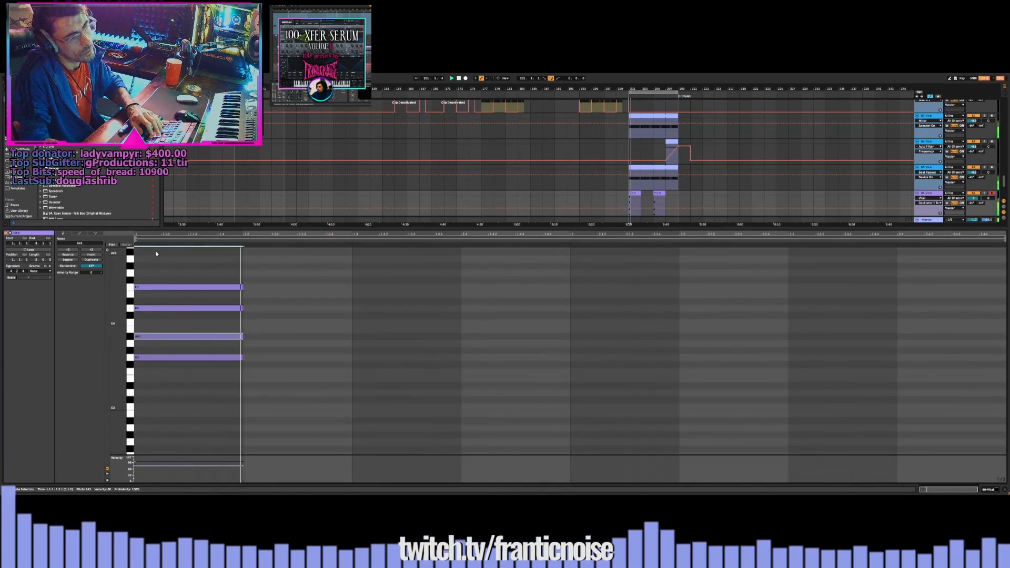
pyautogui.hotkey('shift', 'Down')
pyautogui.hotkey('shift', 'Up')
pyautogui.hotkey('shift', 'Up')
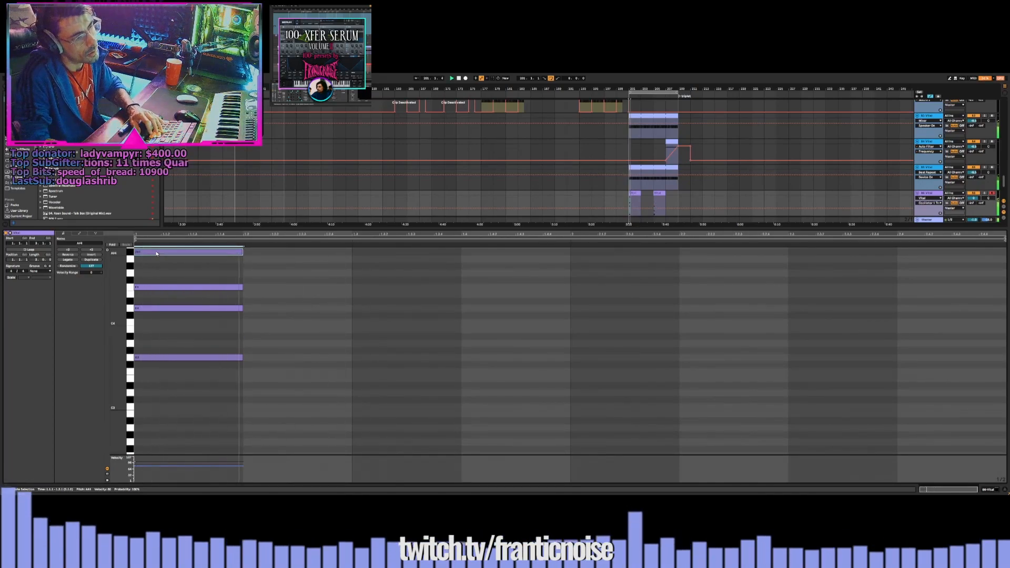
# Lower the added F4 note one octave to F3
pyautogui.click(165, 287)
pyautogui.hotkey('shift', 'Down')
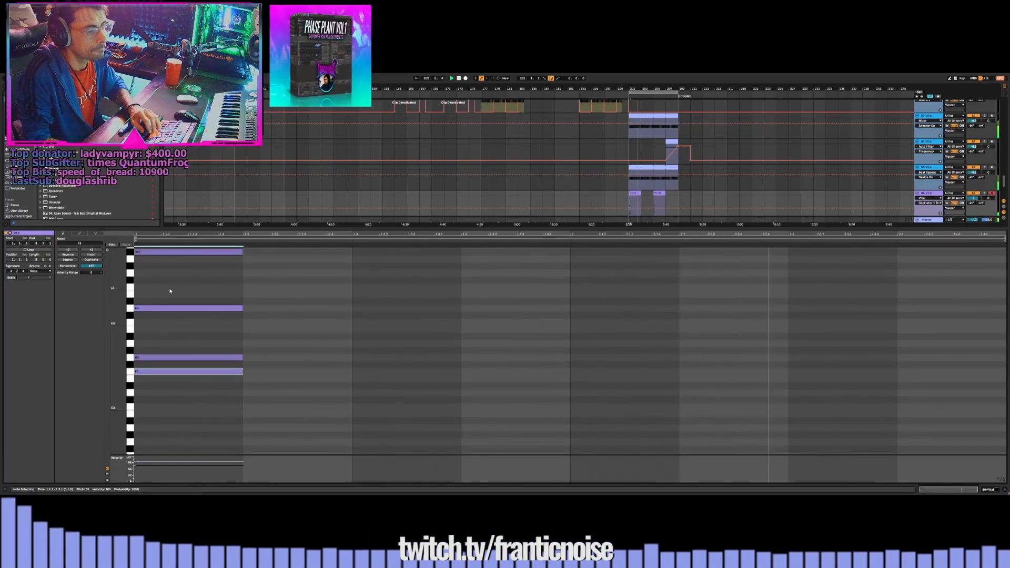
# Raise the chord's F3 note one octave to F4 and return to the full arrangement view
pyautogui.hotkey('shift', 'Up')
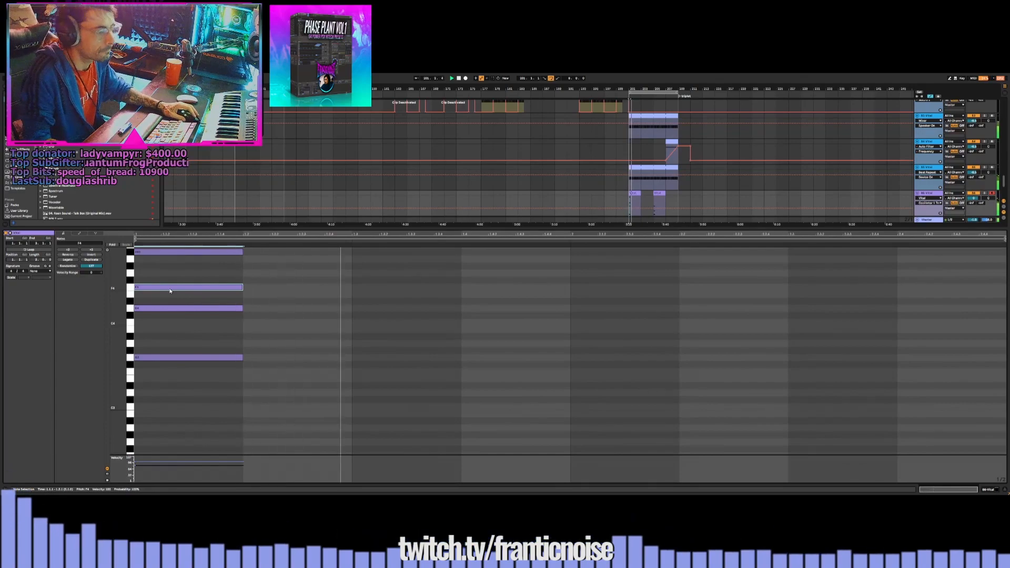
pyautogui.hotkey('shift', 'Tab')
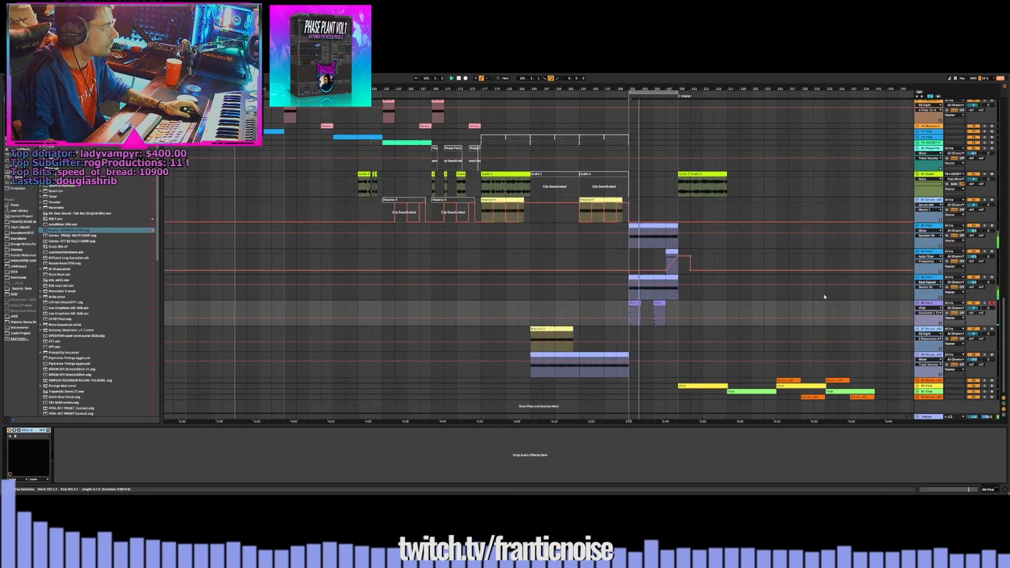
# Place a copy of the short chord clip ahead of the second chord clip and transpose all its notes up three semitones
pyautogui.click(648, 303)
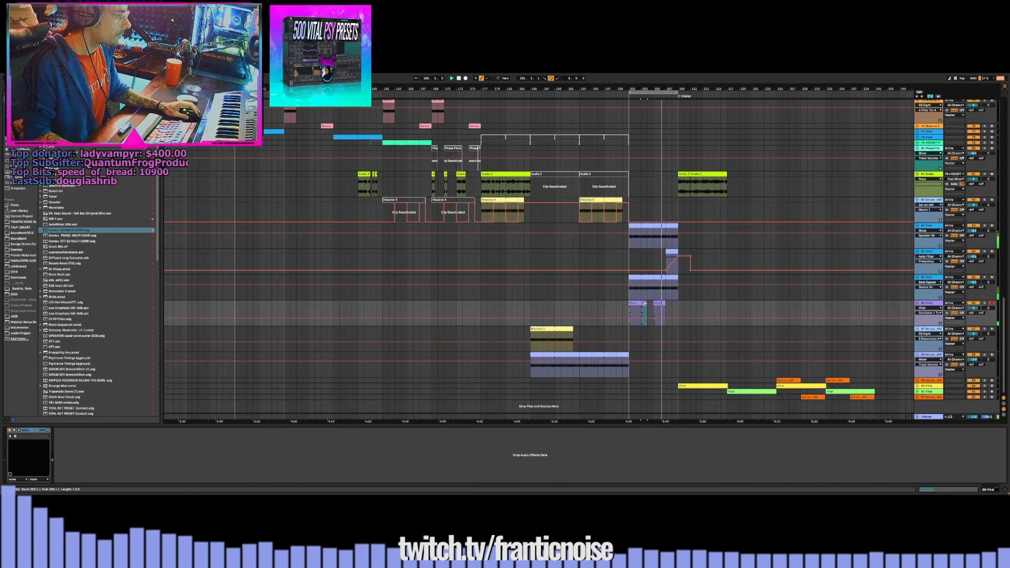
pyautogui.moveTo(646, 304); pyautogui.dragTo(651, 303)
pyautogui.doubleClick(652, 303)
pyautogui.click(343, 386)
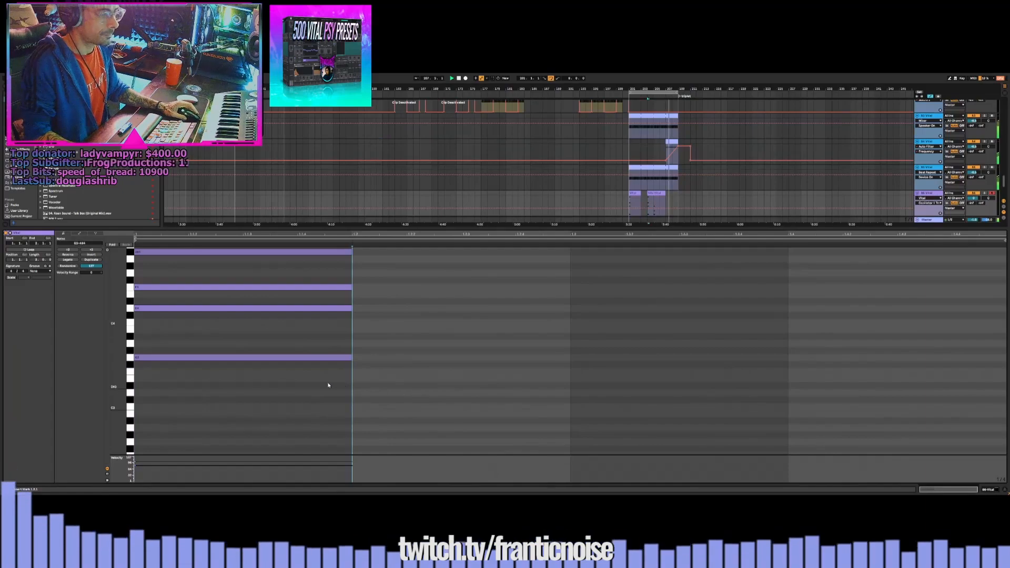
pyautogui.hotkey('ctrl', 'a')
pyautogui.press('Up')
pyautogui.press('Up')
pyautogui.press('Up')
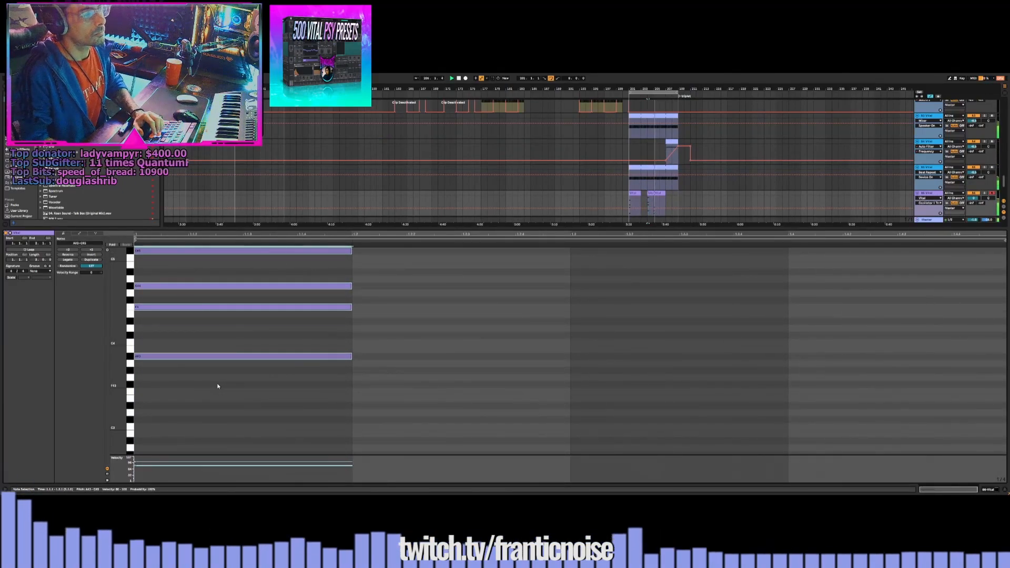
pyautogui.hotkey('shift', 'Tab')
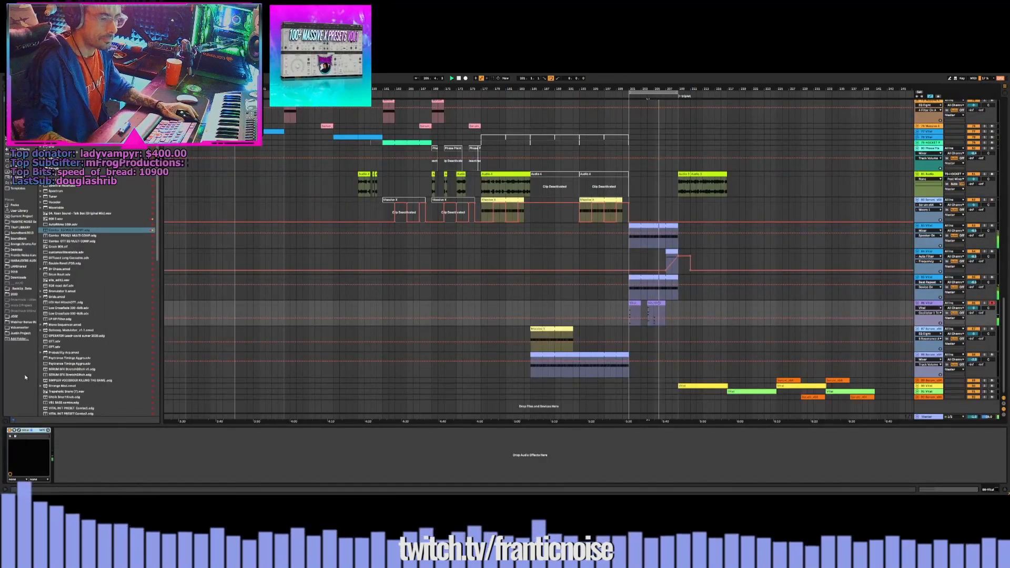
# Copy the transposed chord into the last part of the section and consolidate it into a full-length clip
pyautogui.moveTo(642, 313); pyautogui.dragTo(673, 304)
pyautogui.click(642, 311)
pyautogui.hotkey('ctrl', 'j')
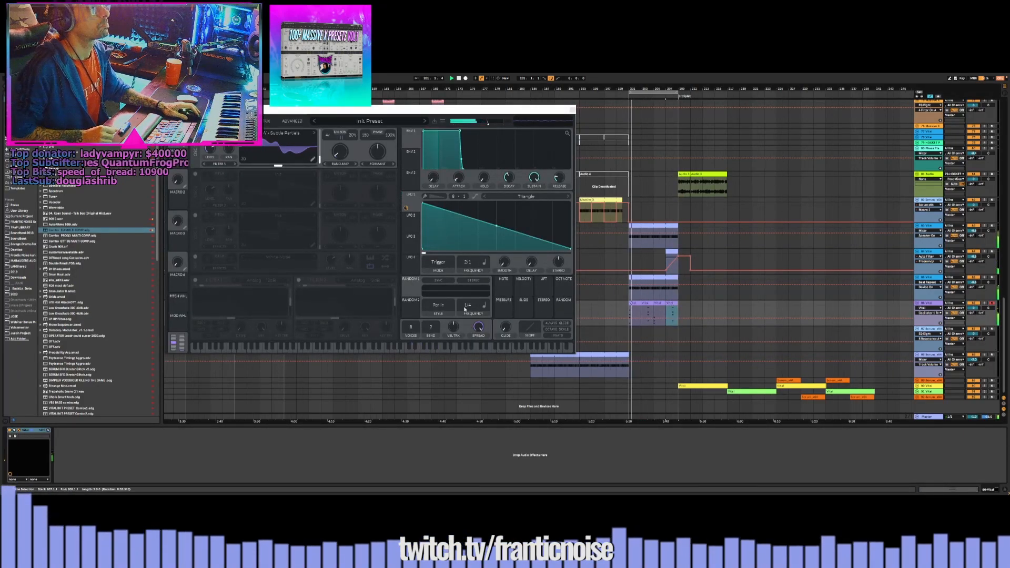
# Turn on Filter 1 in Vital and set the playback start to the beginning of the chord section
pyautogui.click(200, 282)
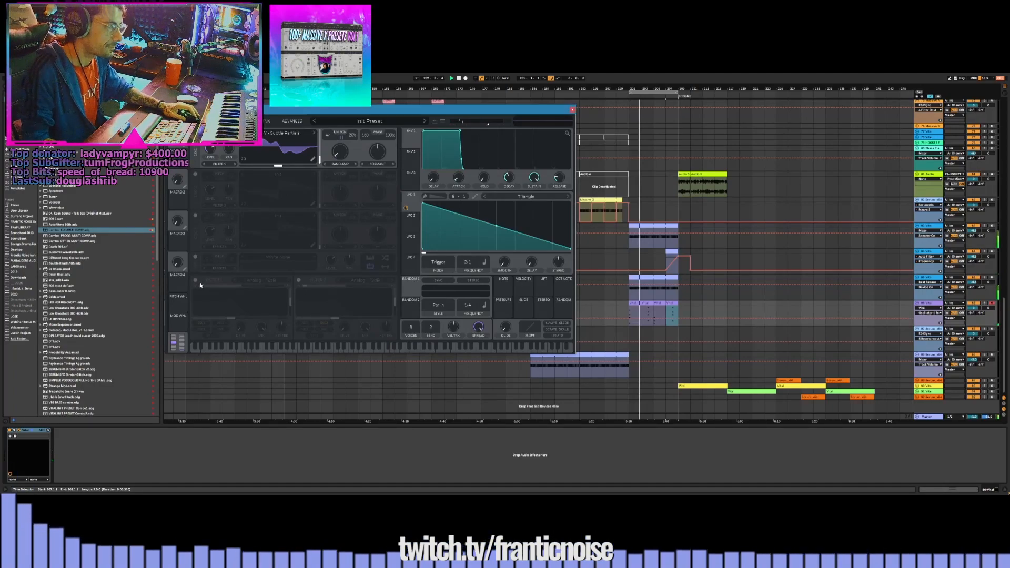
pyautogui.click(196, 280)
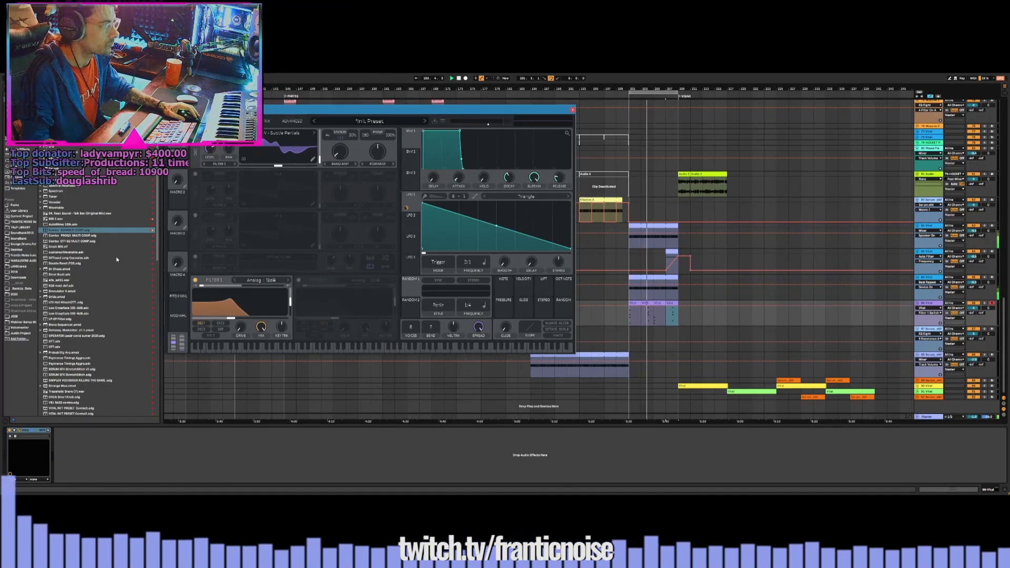
pyautogui.click(626, 315)
pyautogui.click(630, 314)
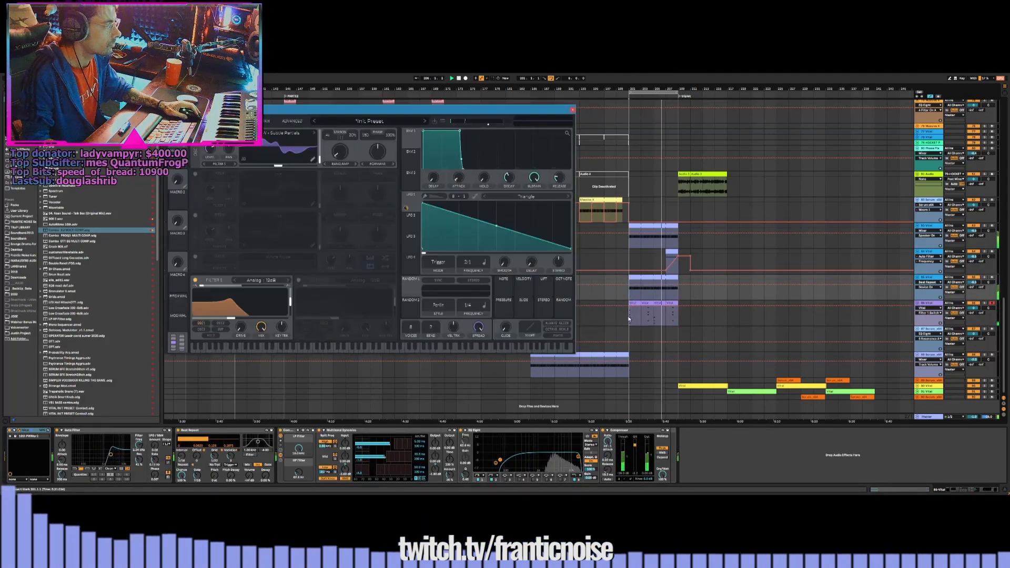
# Load the multiband compression rack preset onto the Vital chord track and solo the track with Filter 1's cutoff slightly lowered
pyautogui.click(53, 231)
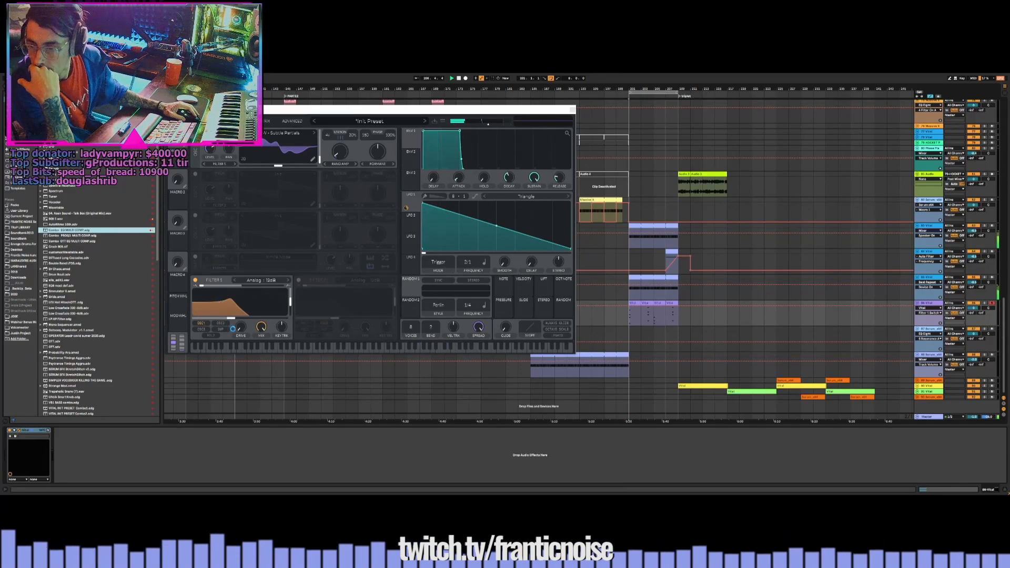
pyautogui.press('Return')
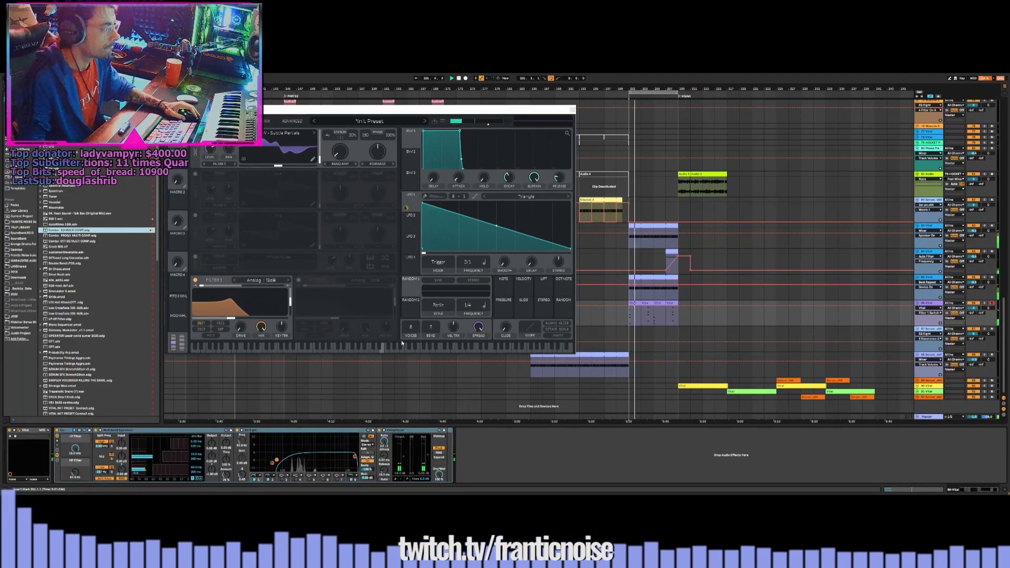
pyautogui.moveTo(231, 318)
pyautogui.mouseDown()
pyautogui.moveTo(267, 325)
pyautogui.moveTo(228, 319)
pyautogui.mouseUp()
pyautogui.click(986, 303)
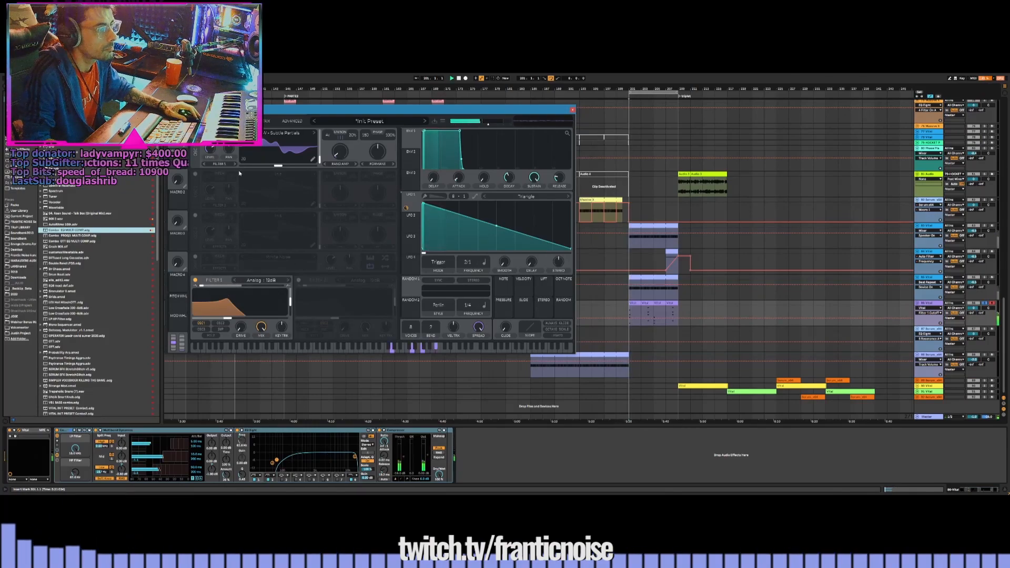
# Insert an Amp effect between Vital and the compression rack and play the chords back
pyautogui.scroll(2, 49, 186)
pyautogui.moveTo(68, 250); pyautogui.dragTo(90, 472)
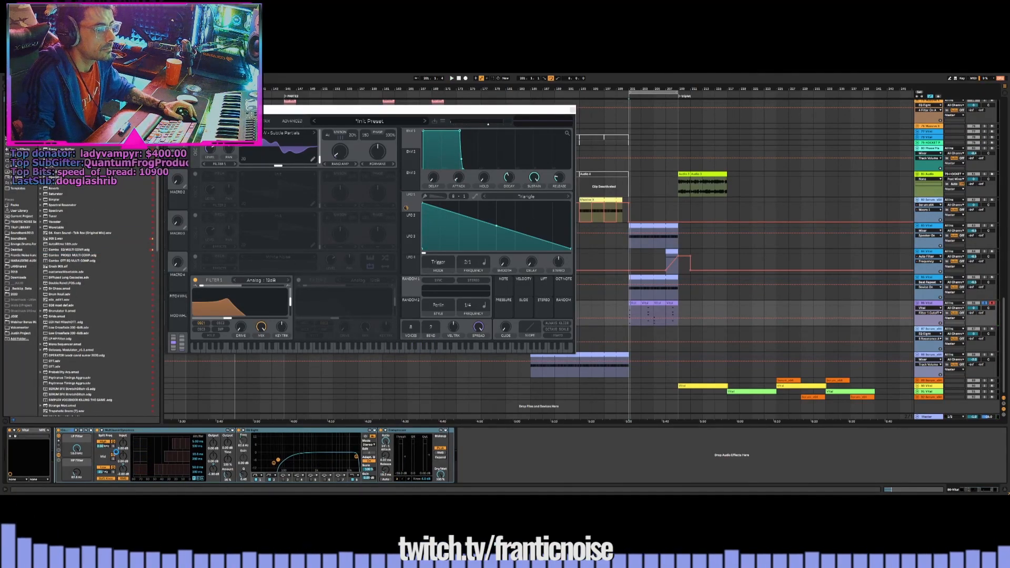
pyautogui.press('space')
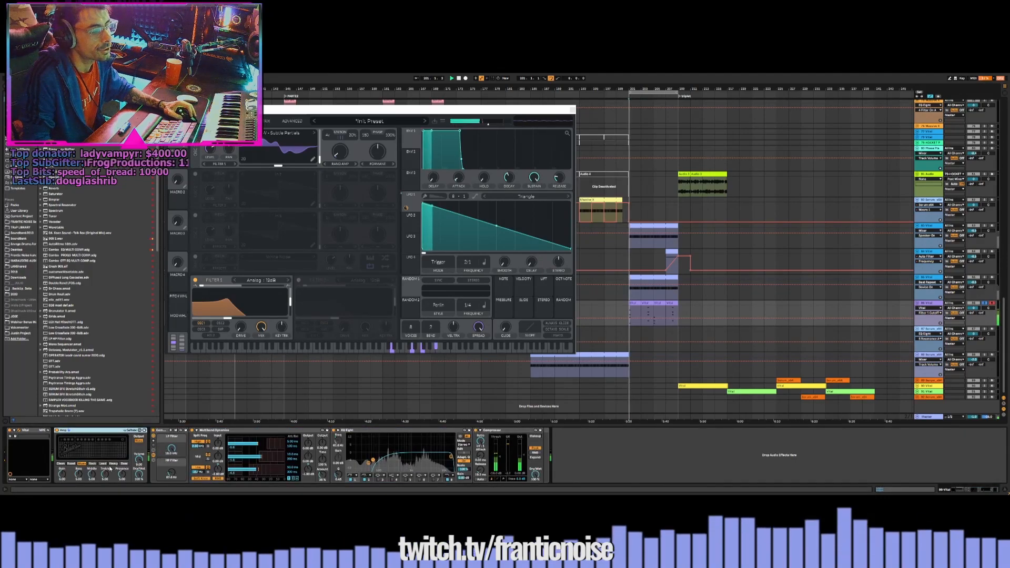
# Try the Amp's Lead, Heavy, Rock and Boost models on the chords while adjusting its Dry/Wet amount
pyautogui.click(102, 464)
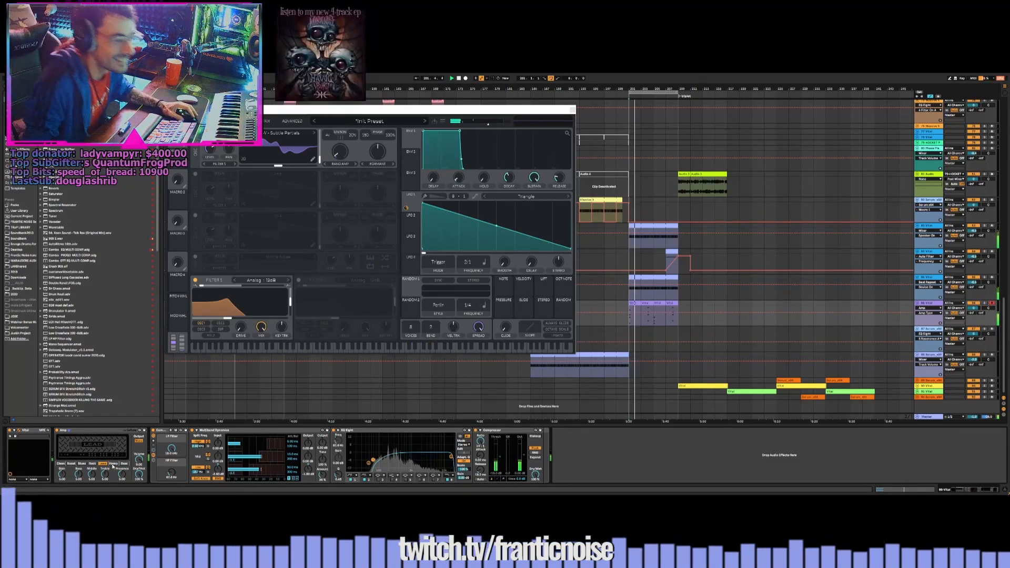
pyautogui.moveTo(139, 473); pyautogui.dragTo(139, 478)
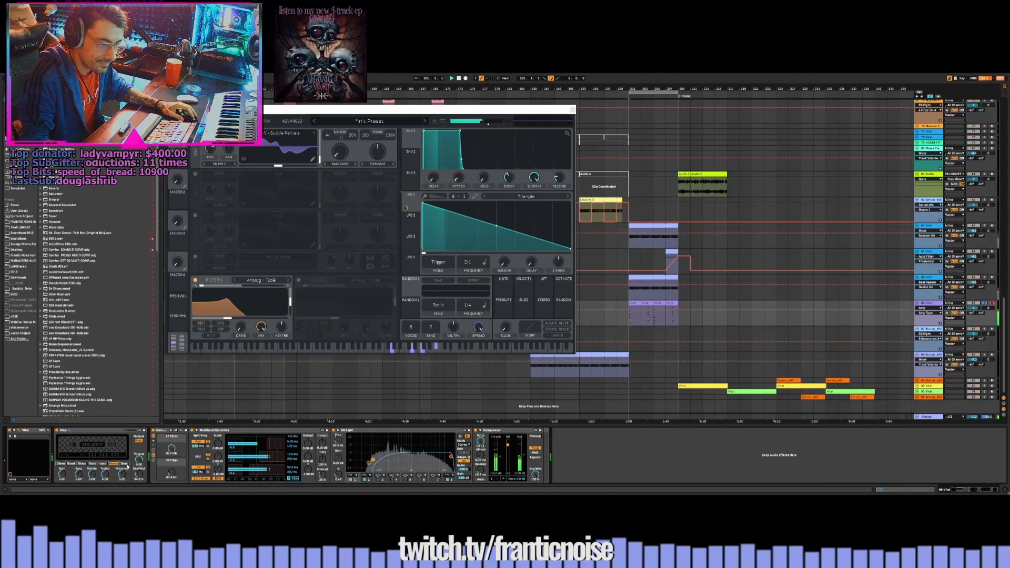
pyautogui.click(125, 464)
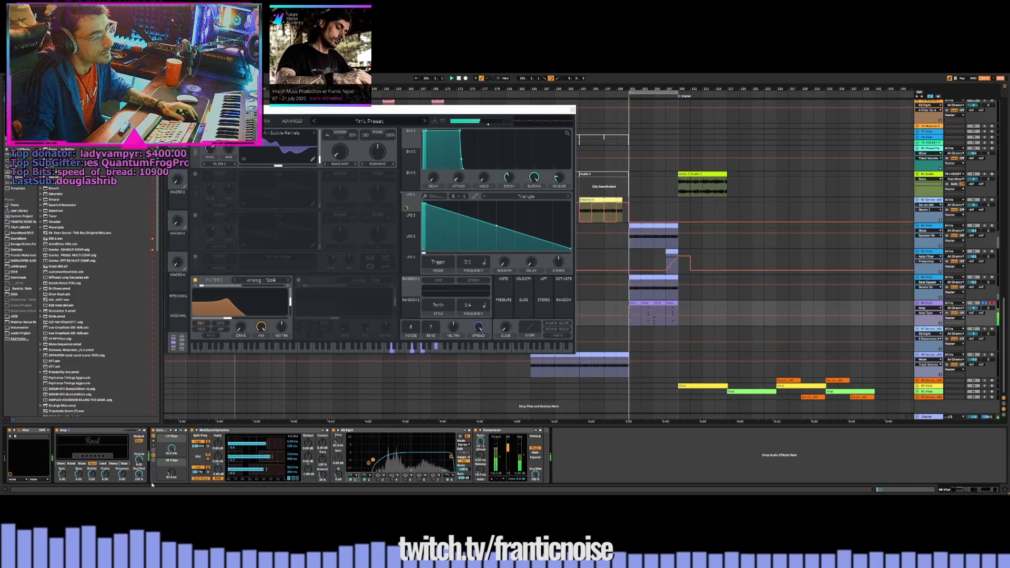
pyautogui.click(105, 464)
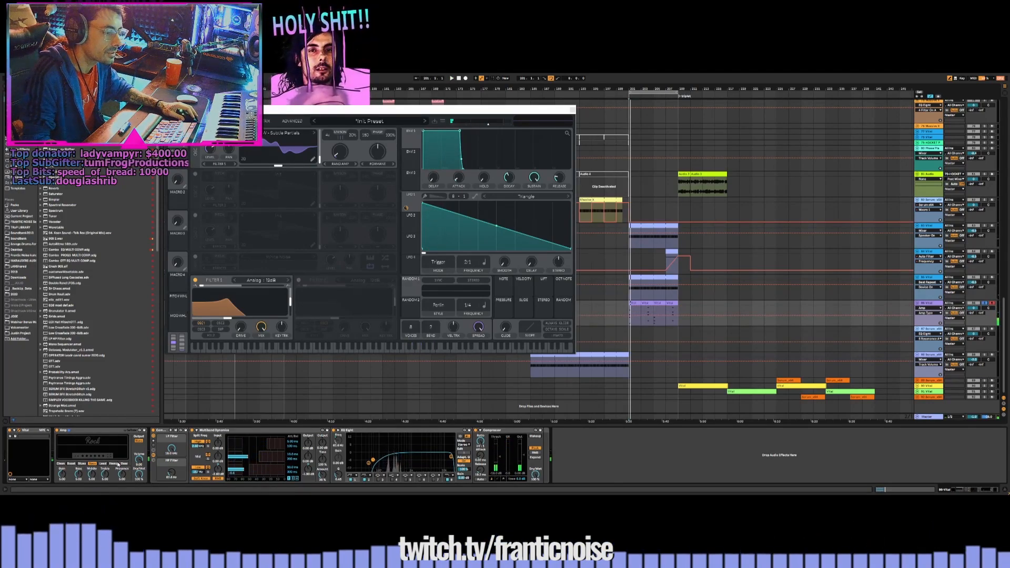
pyautogui.click(72, 464)
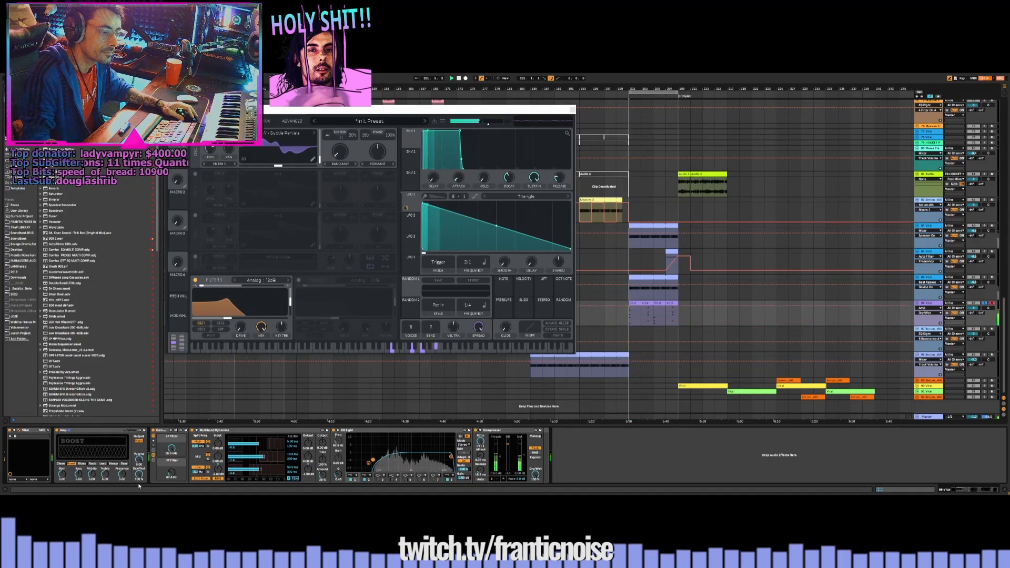
# Open Vital's Filter 1 cutoff fully and set the Amp model to Bass after trying Heavy
pyautogui.moveTo(231, 319); pyautogui.dragTo(337, 323)
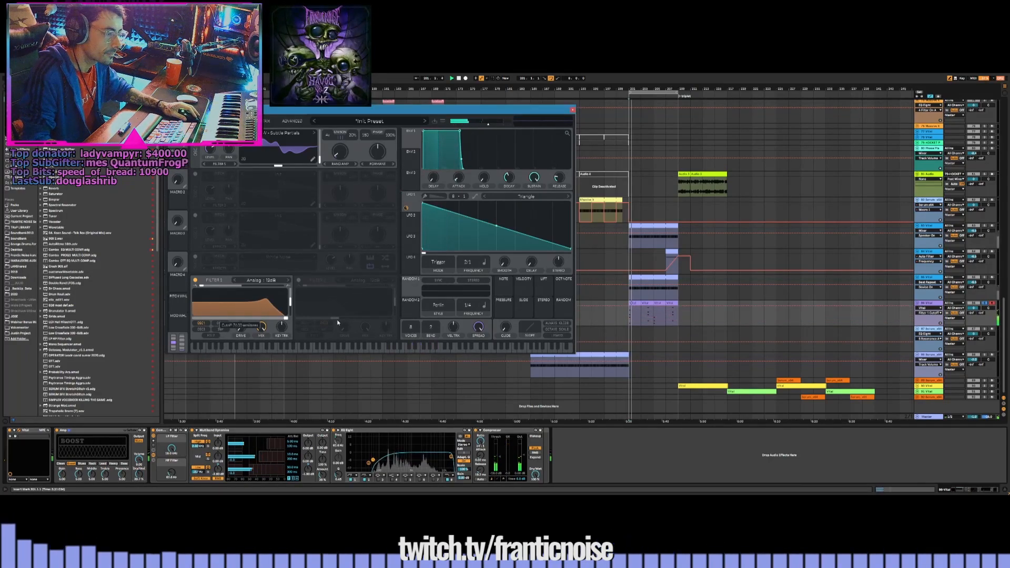
pyautogui.click(113, 464)
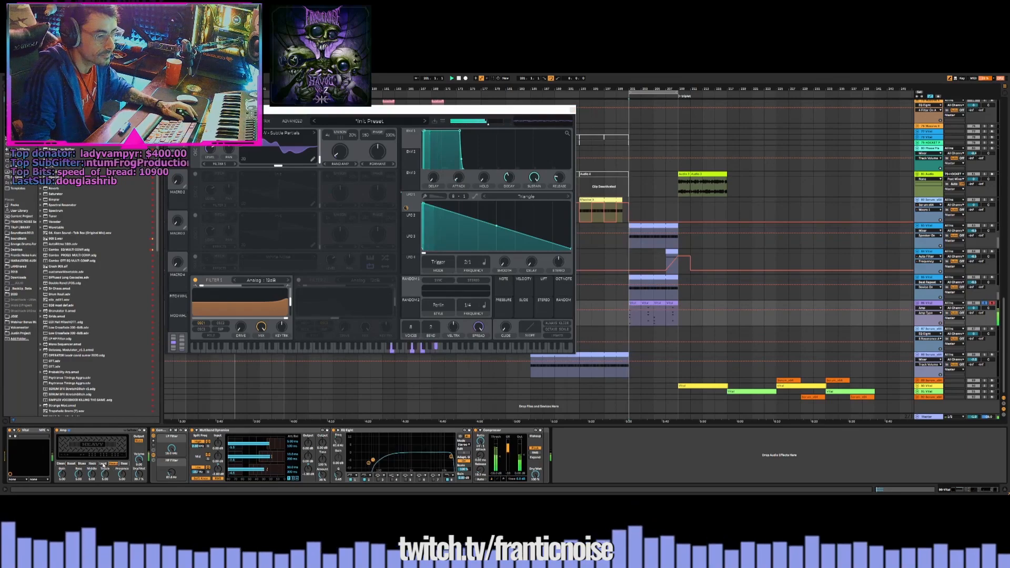
pyautogui.click(125, 464)
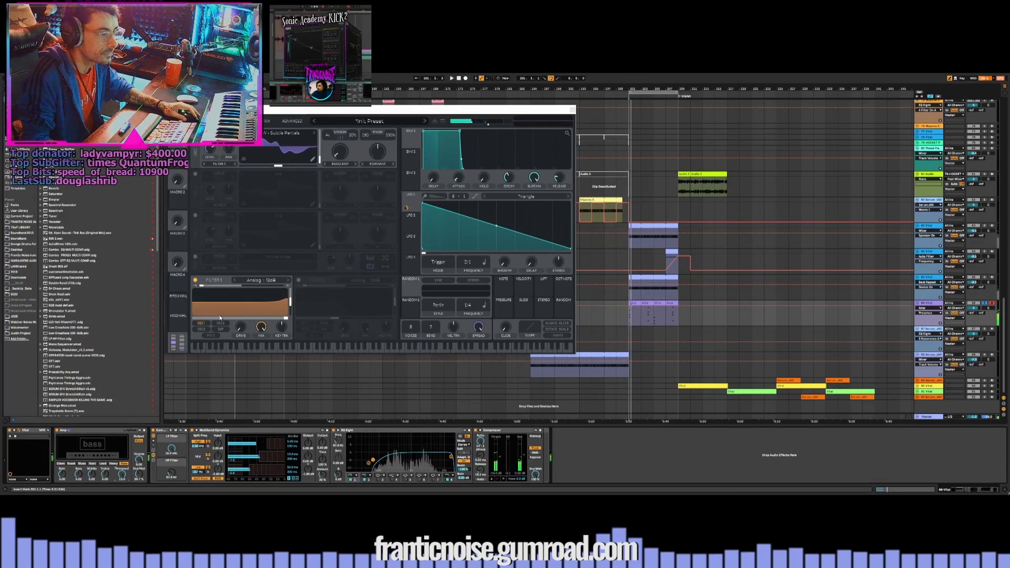
# Lower Vital's Filter 1 cutoff to near its minimum and assign LFO 2 to modulate it
pyautogui.moveTo(260, 318); pyautogui.dragTo(204, 318)
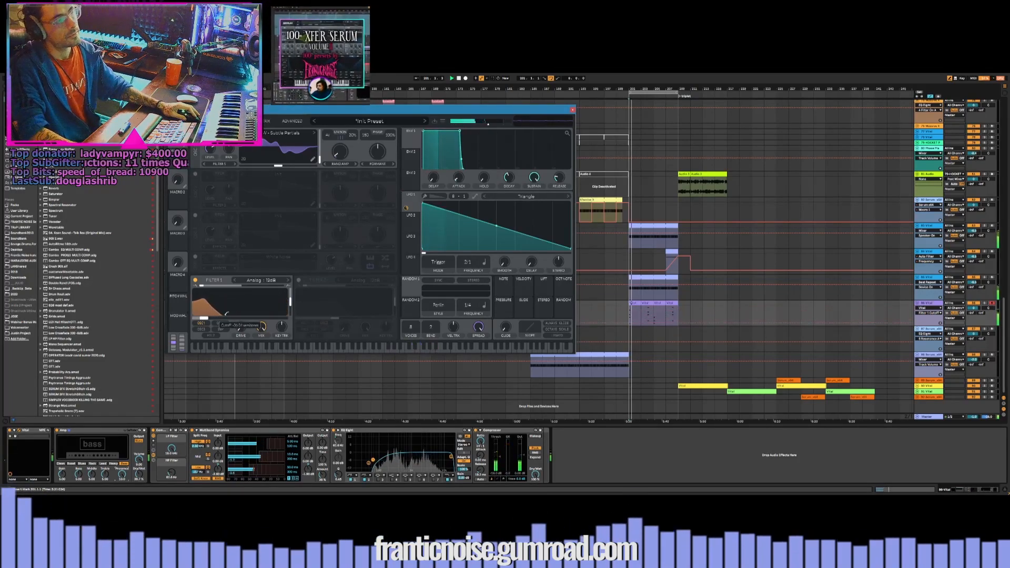
pyautogui.click(411, 215)
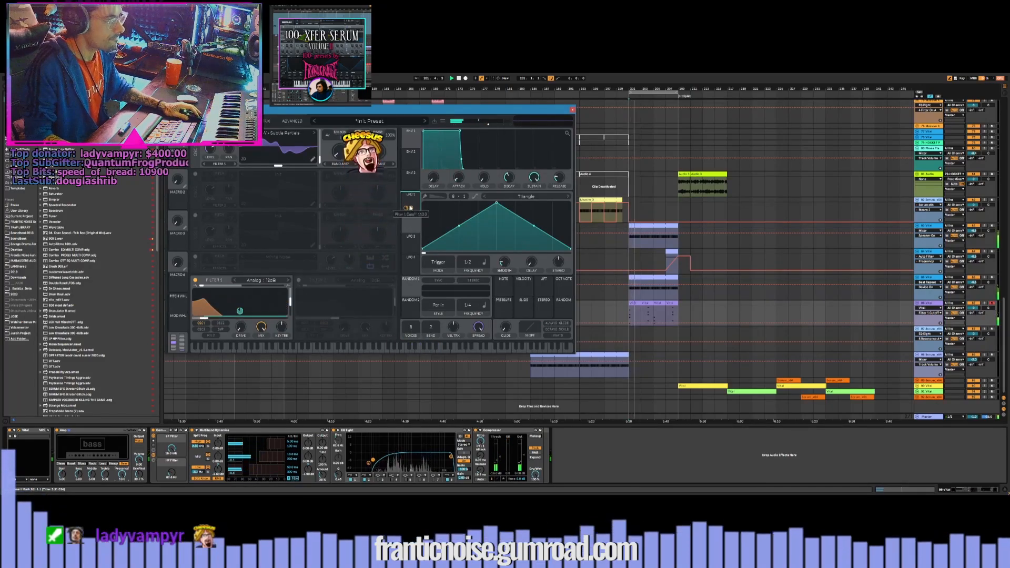
pyautogui.moveTo(412, 220); pyautogui.dragTo(245, 300)
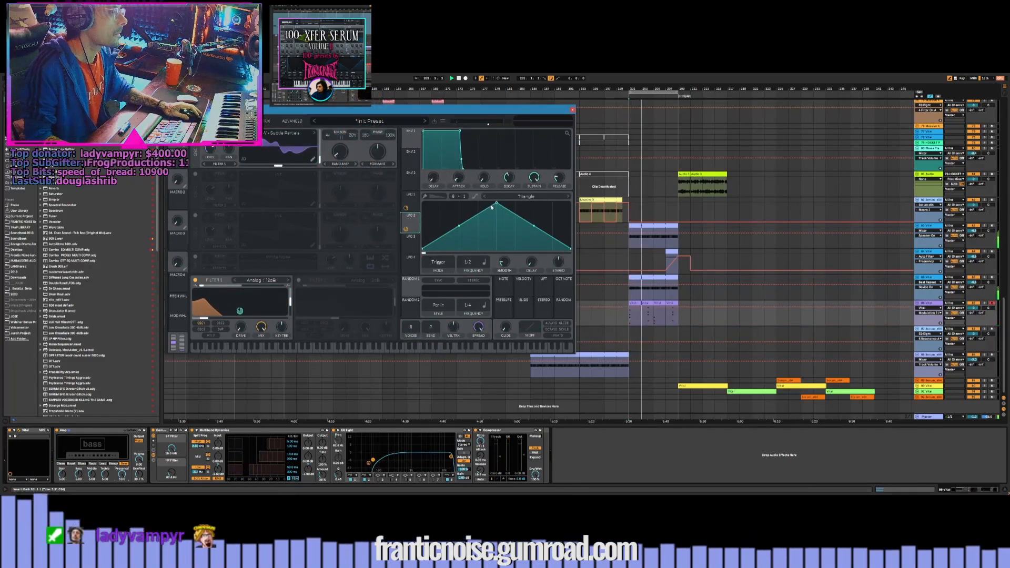
# Reshape LFO 2 into a curved downward ramp and set its mode to Envelope
pyautogui.moveTo(496, 203); pyautogui.dragTo(350, 199)
pyautogui.press('space')
pyautogui.press('space')
pyautogui.click(440, 263)
pyautogui.click(441, 292)
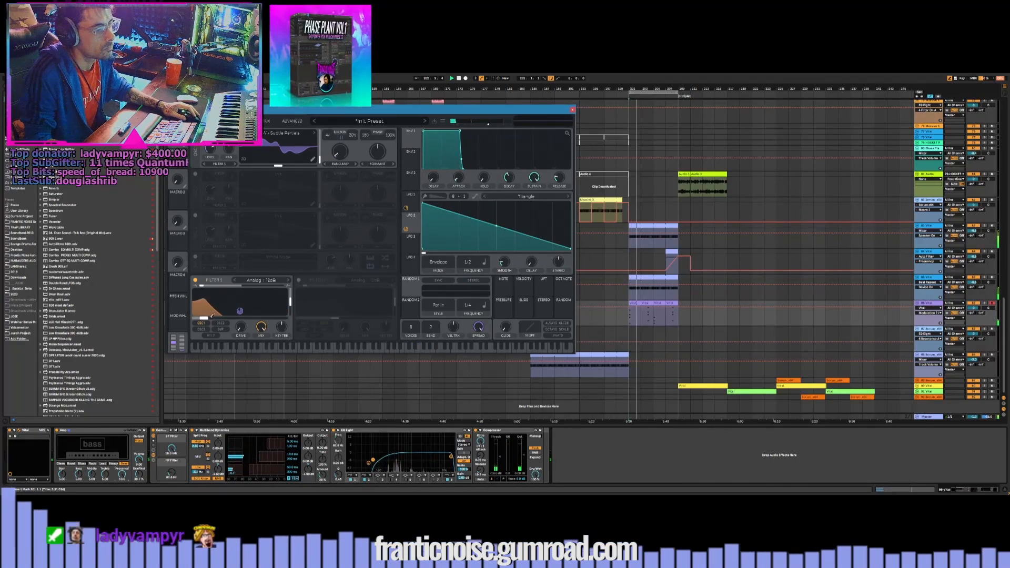
pyautogui.moveTo(494, 224); pyautogui.dragTo(487, 238)
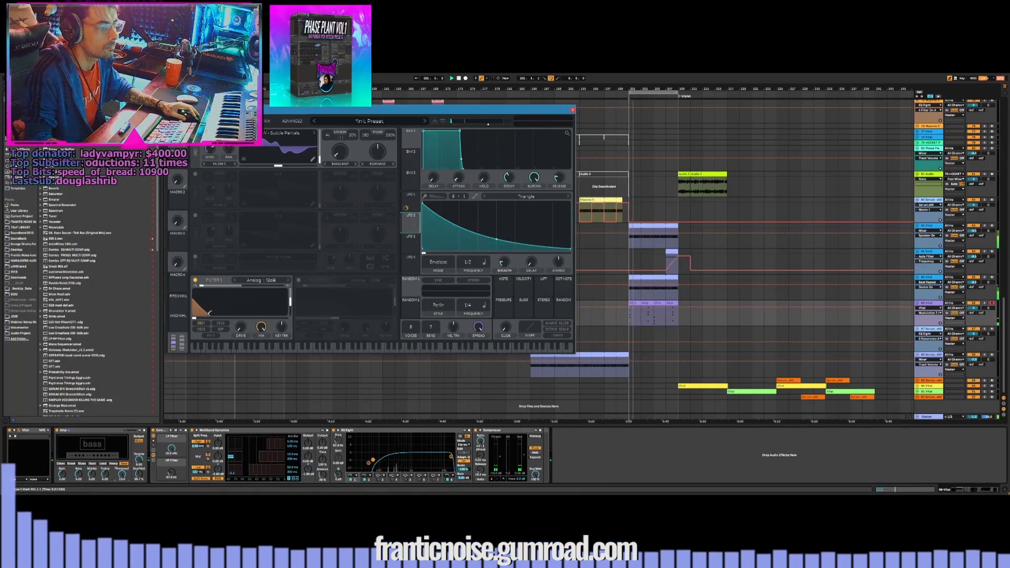
# Raise Vital's Filter 1 cutoff to a partly open position and add an Auto Filter after the Amp
pyautogui.moveTo(274, 317); pyautogui.dragTo(275, 317)
pyautogui.press('space')
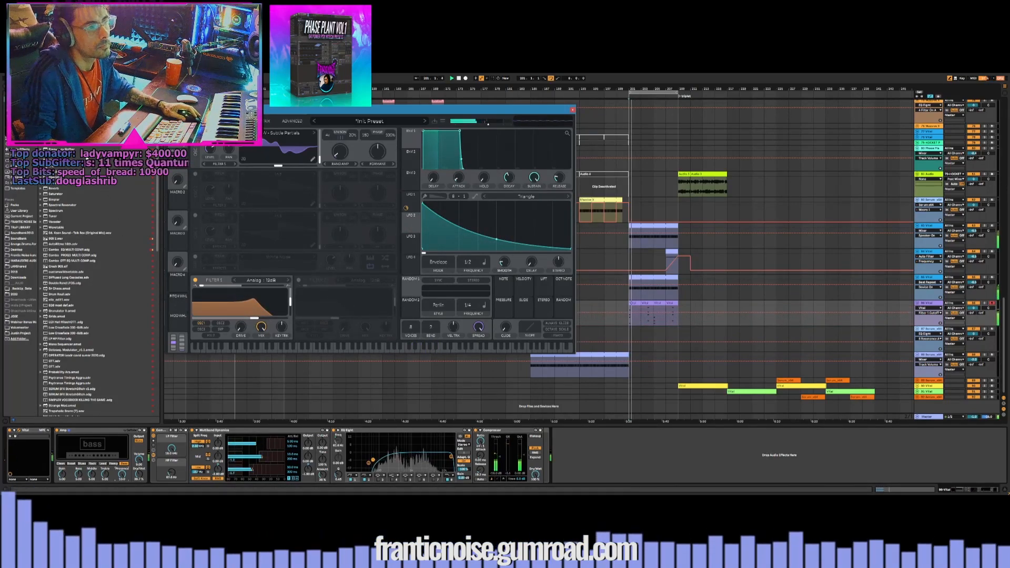
pyautogui.click(154, 448)
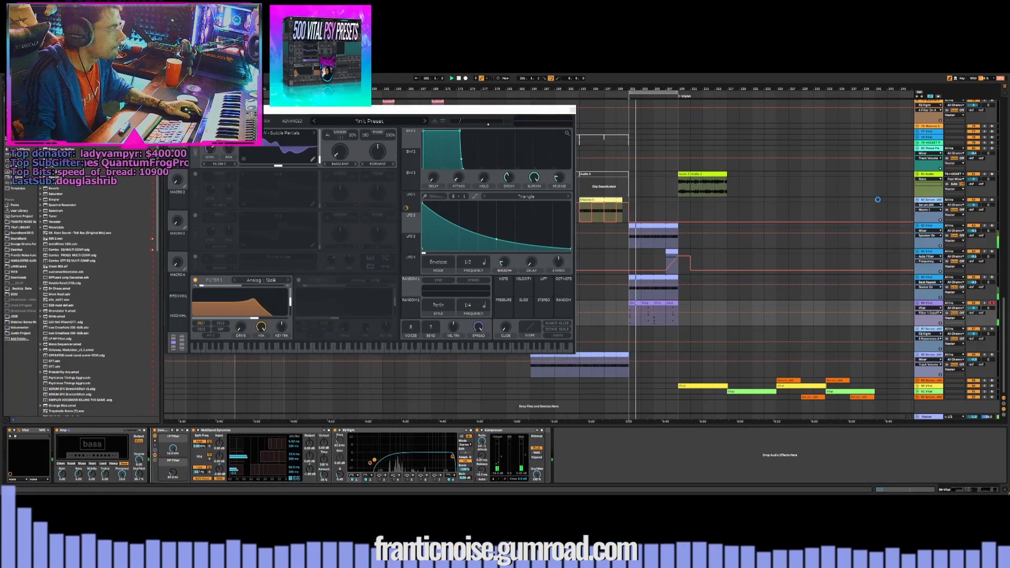
pyautogui.press('space')
pyautogui.press('space')
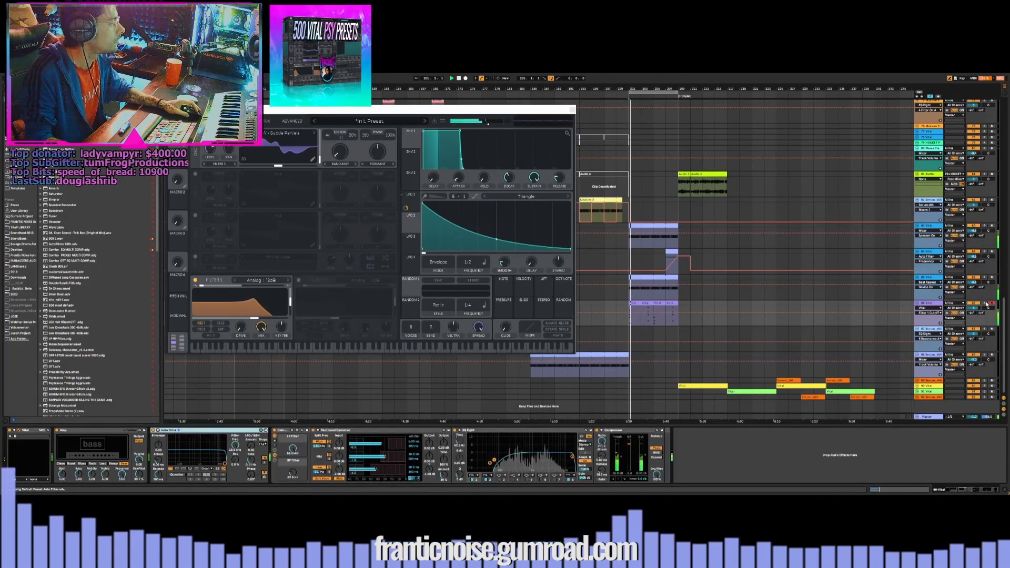
# Solo the chord track and lower the Auto Filter's frequency with added resonance during playback
pyautogui.click(985, 303)
pyautogui.press('space')
pyautogui.press('space')
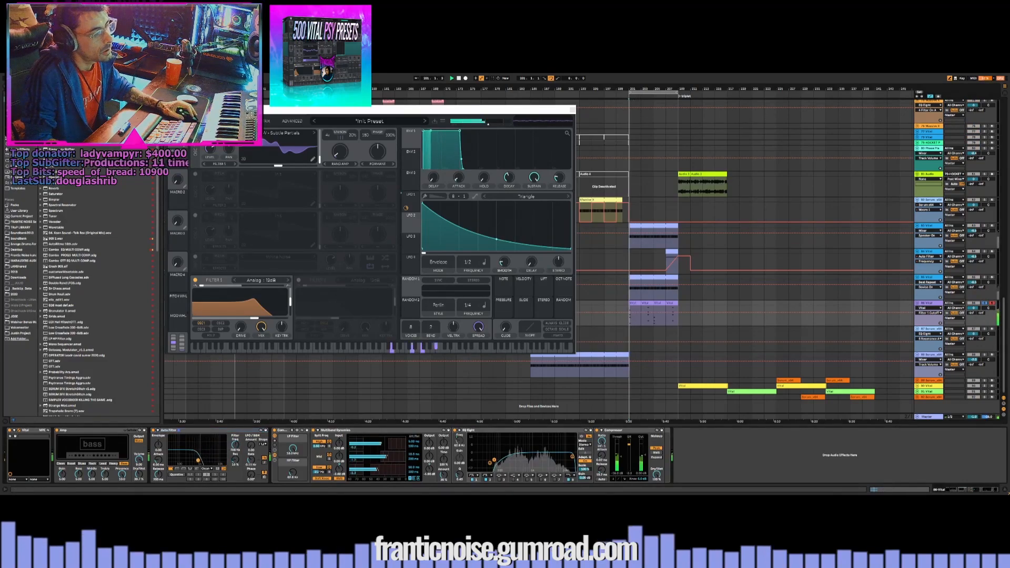
pyautogui.press('space')
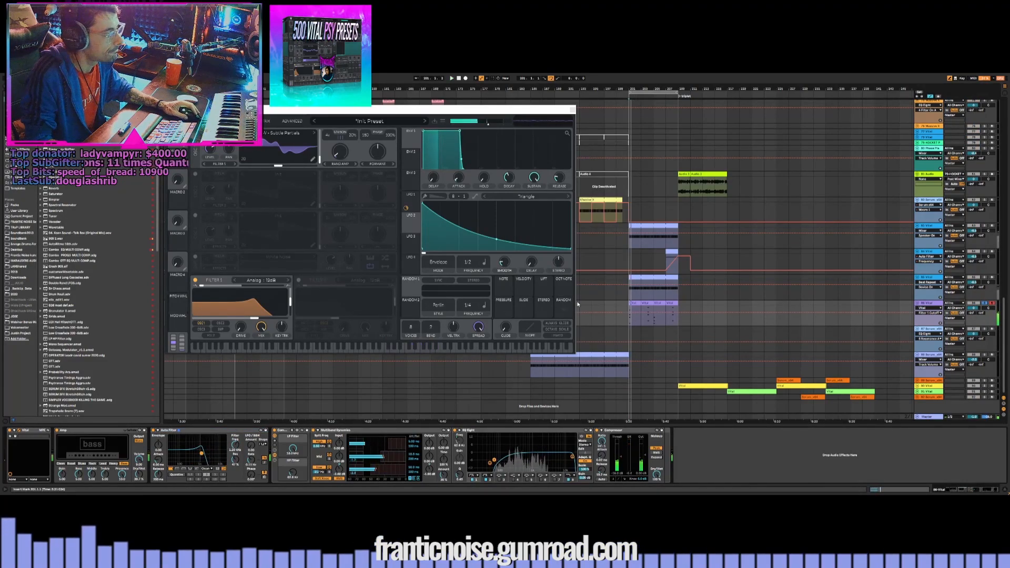
# Close Vital, enlarge the chord track and draw a rise and fall in its Filter 1 Cutoff automation over the second chord
pyautogui.moveTo(662, 87); pyautogui.dragTo(662, 110)
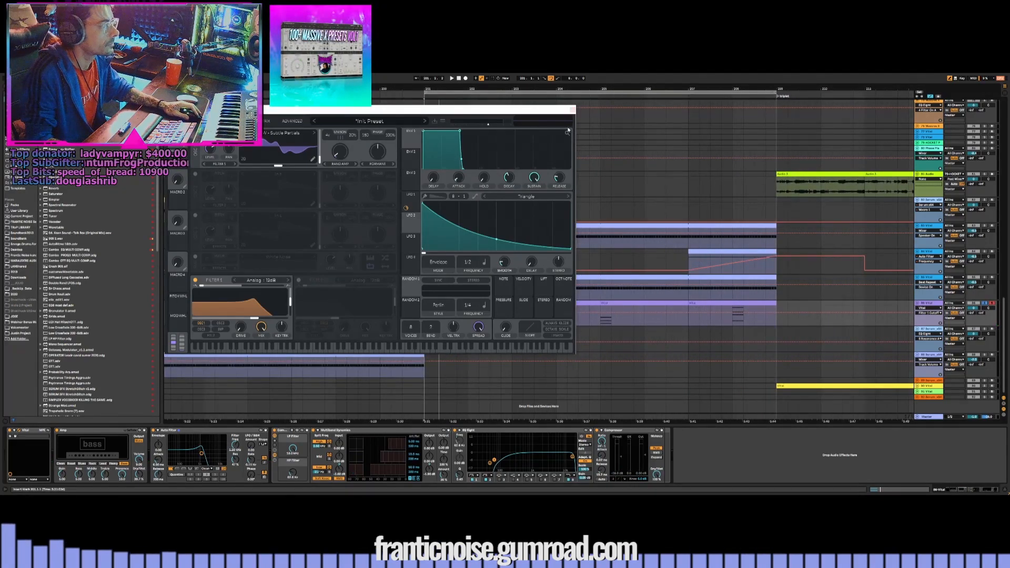
pyautogui.click(572, 110)
pyautogui.moveTo(932, 327); pyautogui.dragTo(932, 385)
pyautogui.moveTo(569, 348)
pyautogui.mouseDown()
pyautogui.moveTo(566, 325)
pyautogui.moveTo(614, 309)
pyautogui.mouseUp()
pyautogui.click(559, 318)
pyautogui.press('space')
pyautogui.press('space')
pyautogui.press('space')
# Draw a raised step in the Filter 1 Cutoff automation over the third chord and play it back
pyautogui.press('b')
pyautogui.click(612, 316)
pyautogui.press('space')
pyautogui.press('space')
pyautogui.press('space')
pyautogui.press('space')
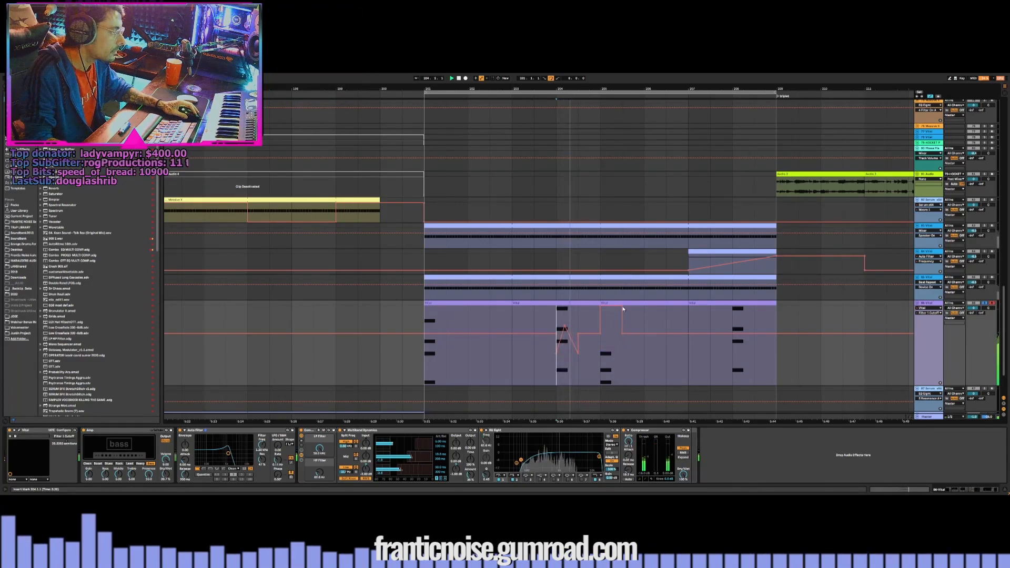
# Turn the raised Filter 1 Cutoff step over the third chord into a falling ramp and play it back
pyautogui.moveTo(601, 341); pyautogui.dragTo(622, 367)
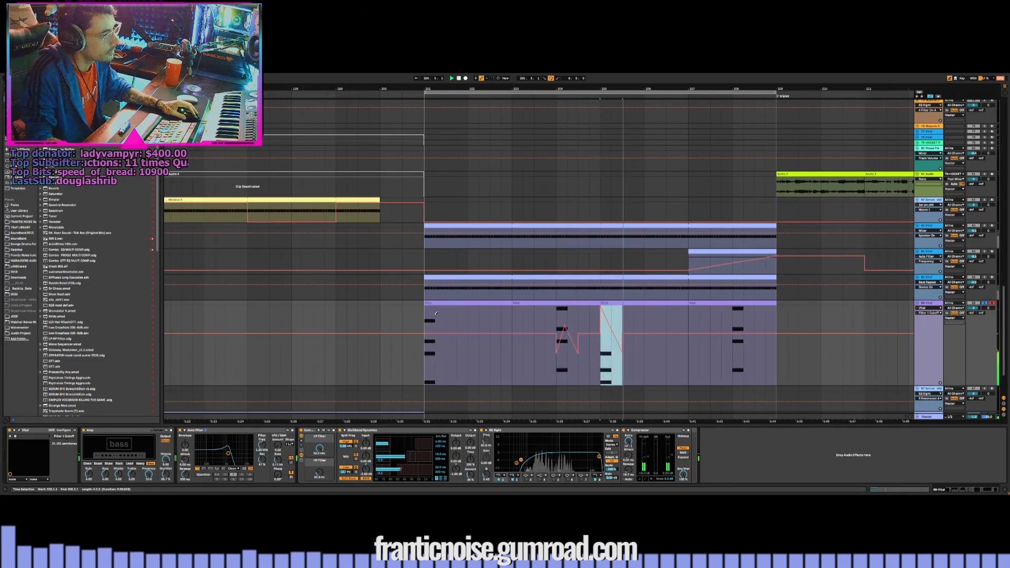
pyautogui.click(425, 310)
pyautogui.press('space')
pyautogui.press('space')
pyautogui.press('space')
# Undo the Filter 1 Cutoff automation edits on the chord track
pyautogui.hotkey('ctrl', 'z')
pyautogui.hotkey('ctrl', 'z')
pyautogui.hotkey('ctrl', 'z')
pyautogui.hotkey('ctrl', 'z')
pyautogui.hotkey('ctrl', 'z')
pyautogui.hotkey('ctrl', 'z')
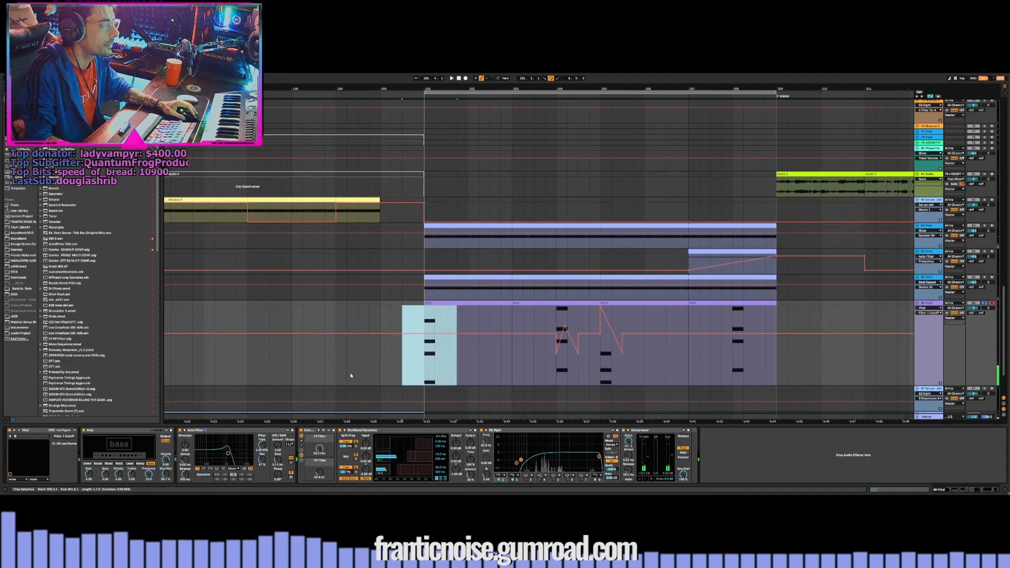
# Show the Auto Filter's Frequency automation on the chord track and draw a rise from low to a peak over the second chord
pyautogui.click(258, 451)
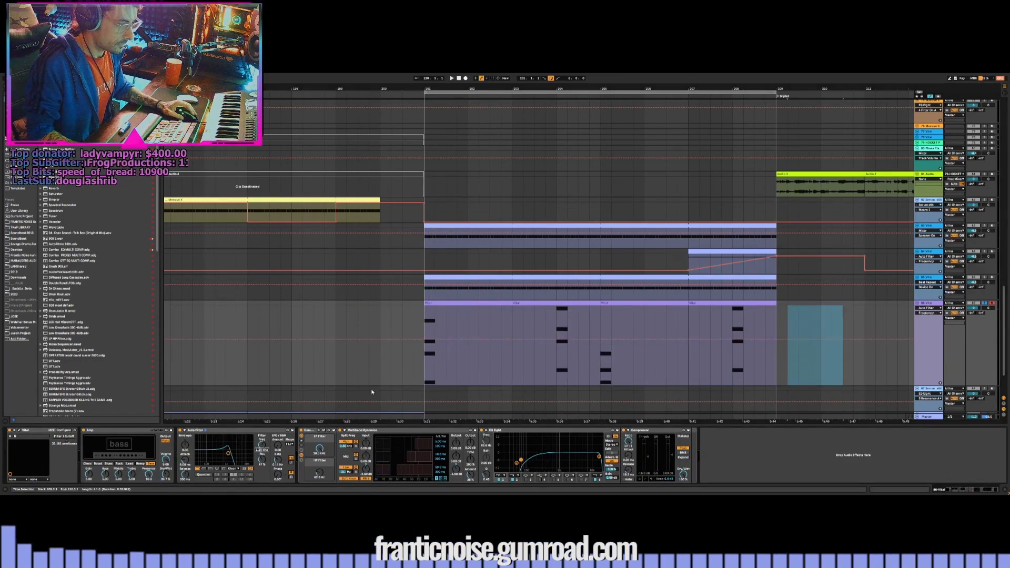
pyautogui.click(560, 342)
pyautogui.press('space')
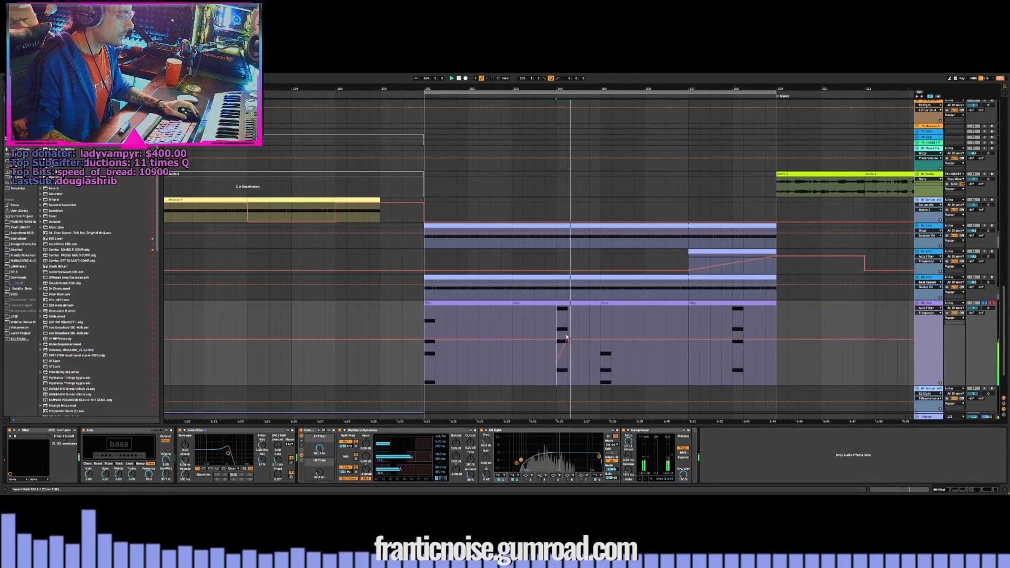
pyautogui.moveTo(573, 340); pyautogui.dragTo(572, 317)
pyautogui.press('space')
pyautogui.press('space')
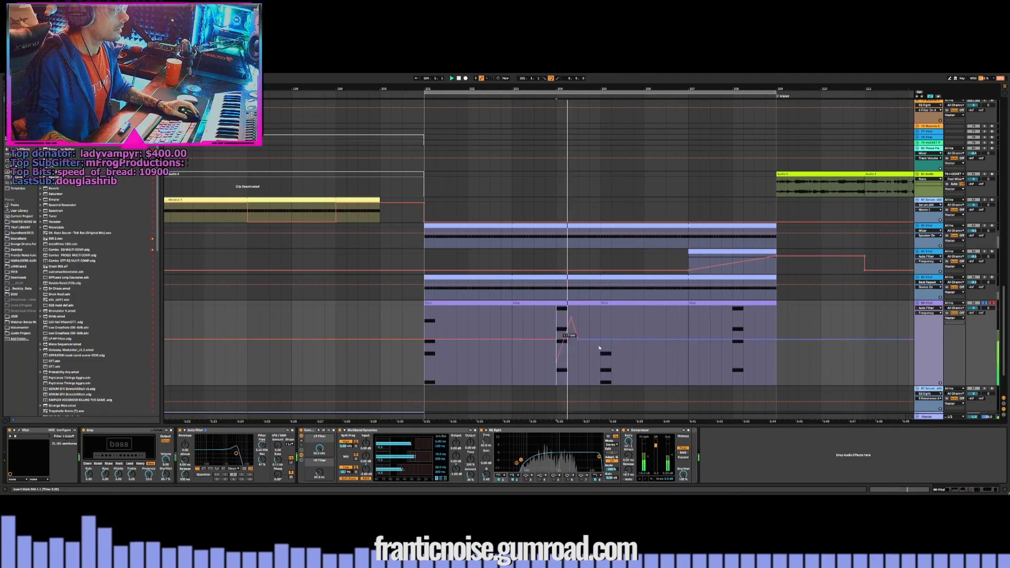
# Draw a falling Auto Filter Frequency ramp over the third chord and a rise to a short plateau over the first
pyautogui.moveTo(606, 309); pyautogui.dragTo(614, 310)
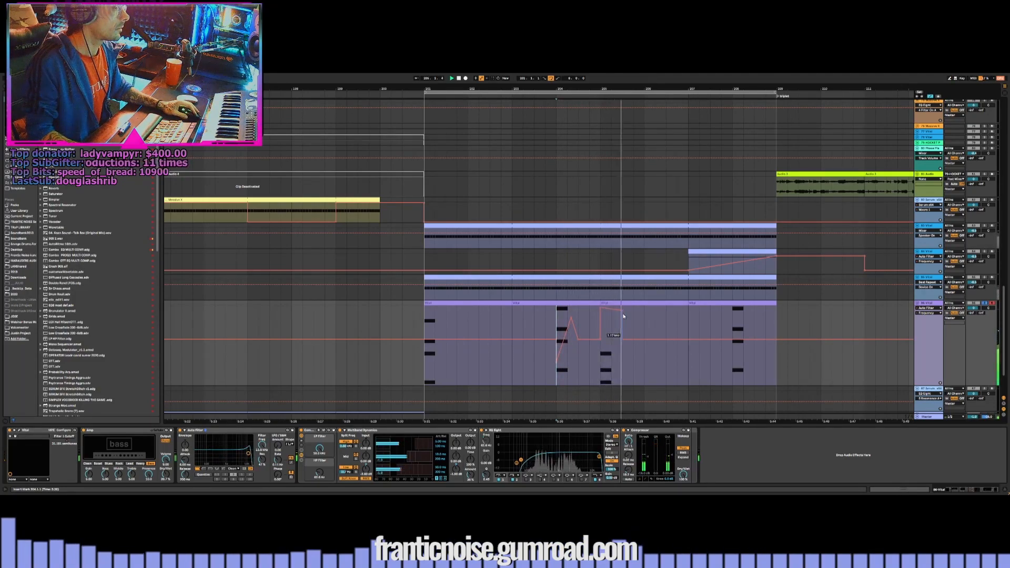
pyautogui.click(622, 309)
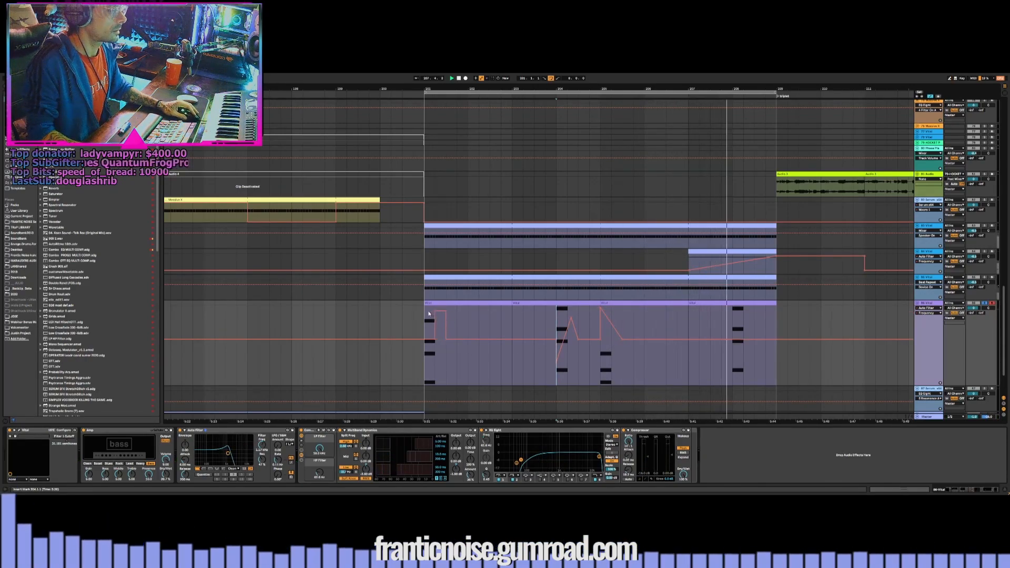
pyautogui.click(435, 339)
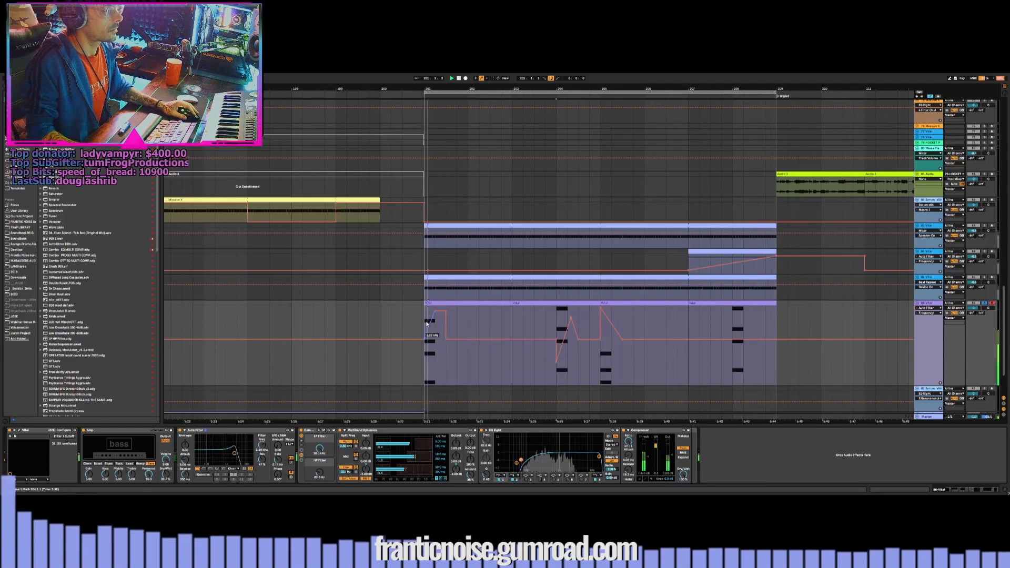
pyautogui.click(401, 326)
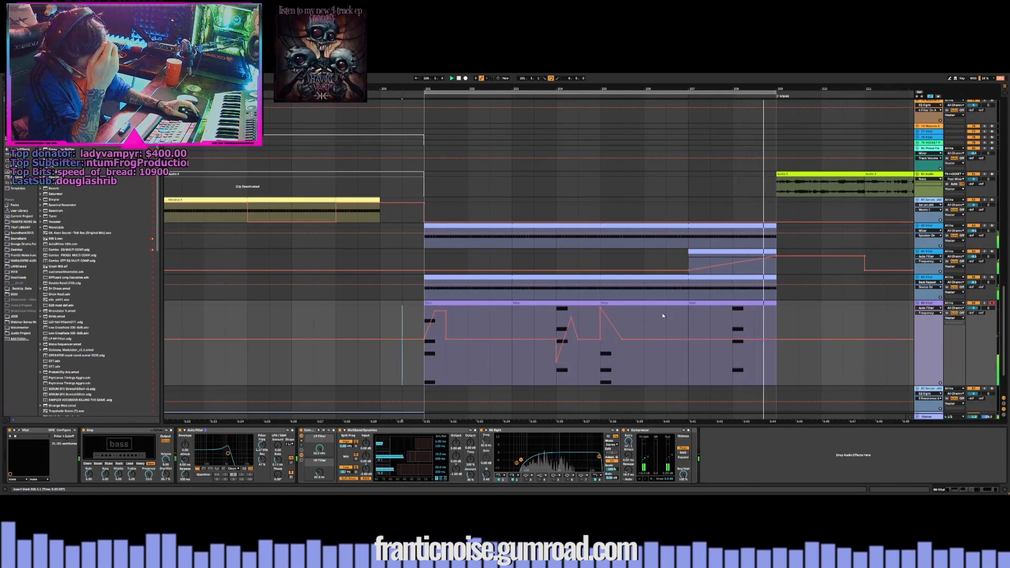
# Move the last chord to the start of bar 207 and open its clip for note editing
pyautogui.click(685, 316)
pyautogui.moveTo(774, 337); pyautogui.dragTo(691, 311)
pyautogui.doubleClick(699, 305)
# Select all notes of the last chord and transpose them down by semitones, then up an octave
pyautogui.scroll(10, 210, 393)
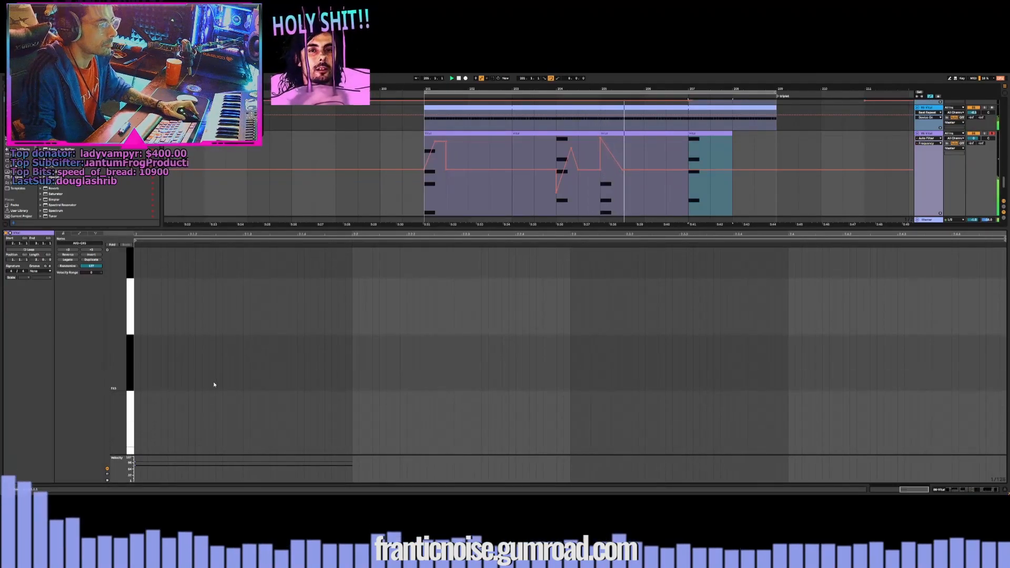
pyautogui.scroll(4, 214, 386)
pyautogui.moveTo(124, 313); pyautogui.dragTo(93, 336)
pyautogui.click(245, 360)
pyautogui.scroll(5, 245, 360)
pyautogui.scroll(-2, 246, 360)
pyautogui.scroll(1, 246, 360)
pyautogui.hotkey('ctrl', 'a')
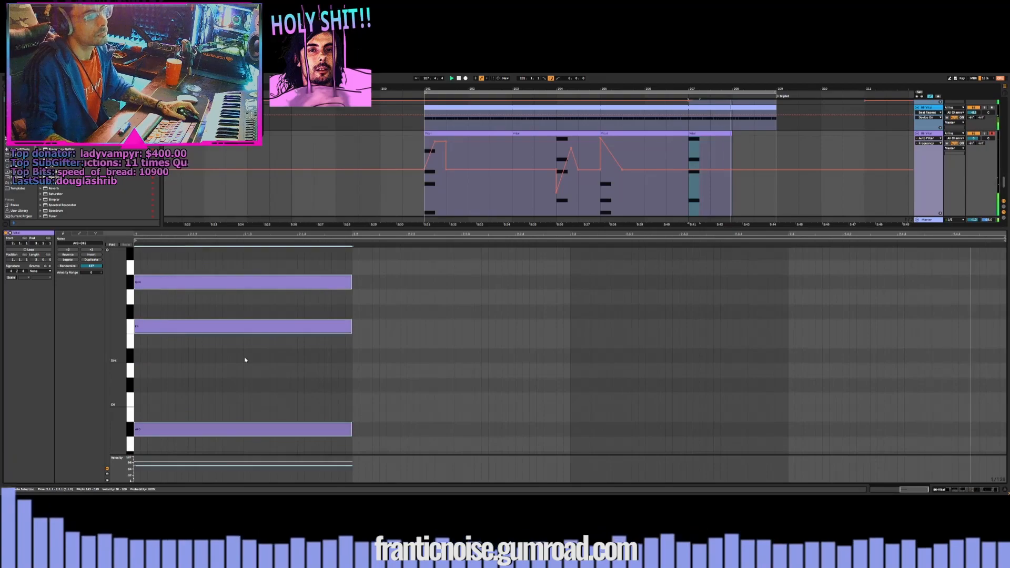
pyautogui.scroll(2, 211, 352)
pyautogui.scroll(-5, 209, 353)
pyautogui.press('Down')
pyautogui.press('Down')
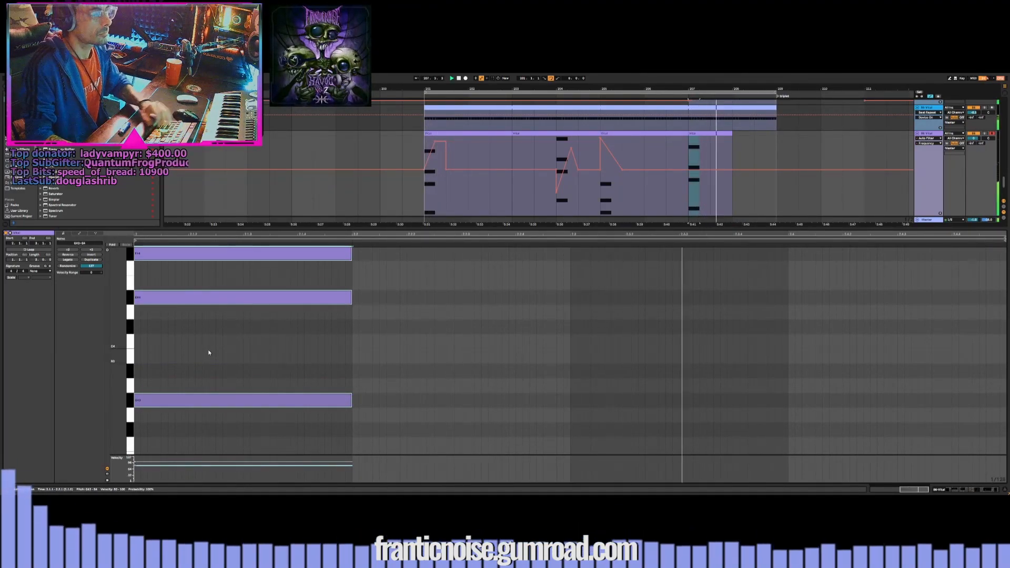
pyautogui.press('Down')
pyautogui.press('Down')
pyautogui.press('Down')
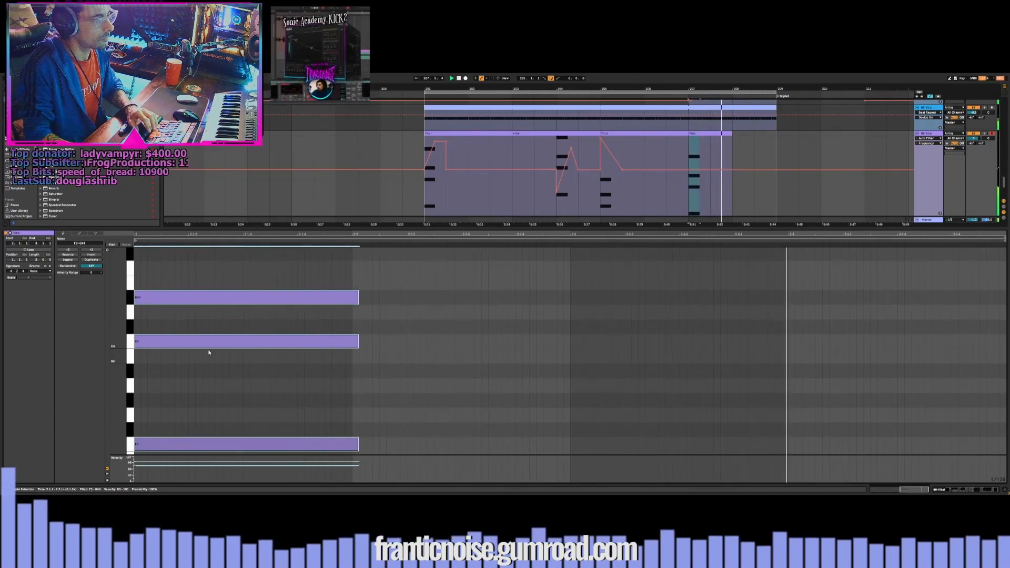
pyautogui.hotkey('shift', 'Up')
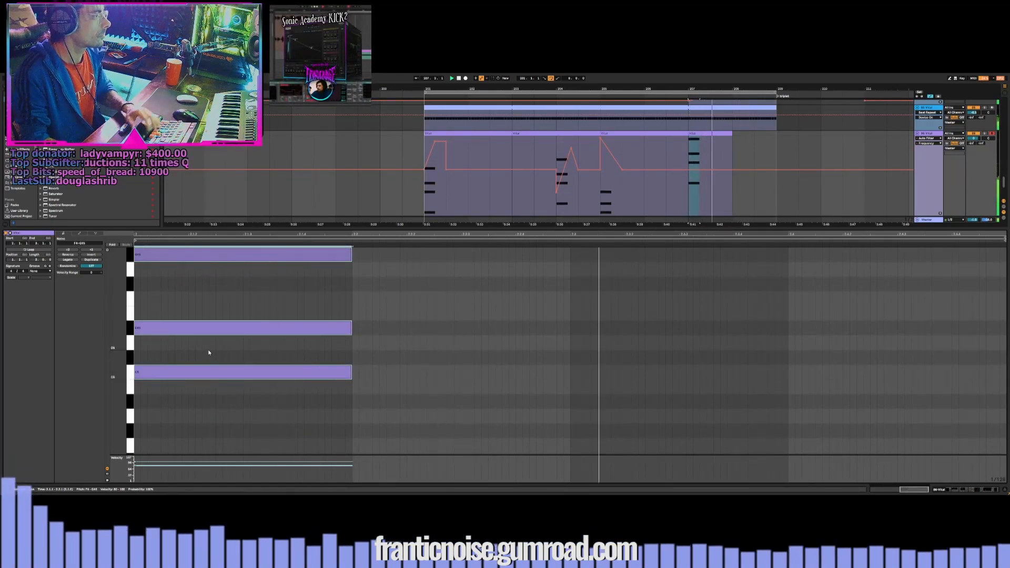
# Draw a raised plateau in the Auto Filter Frequency automation over the last chord and return to the track's devices
pyautogui.click(700, 144)
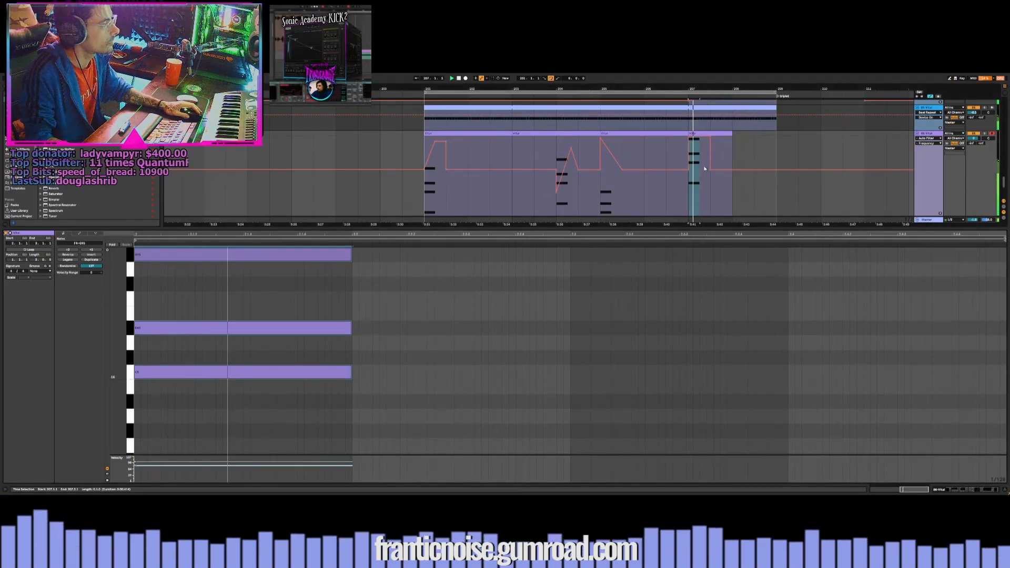
pyautogui.click(426, 193)
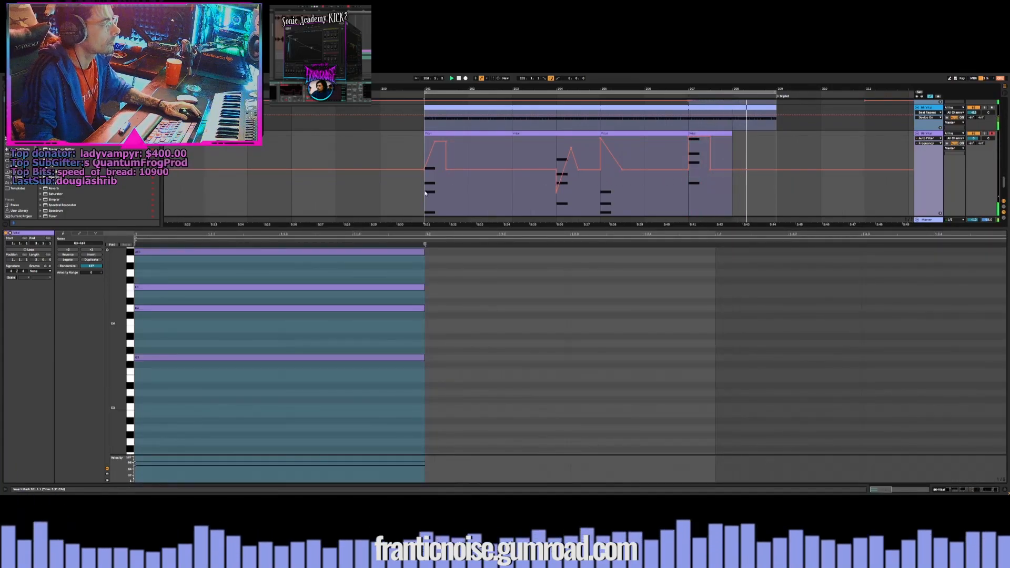
pyautogui.doubleClick(936, 134)
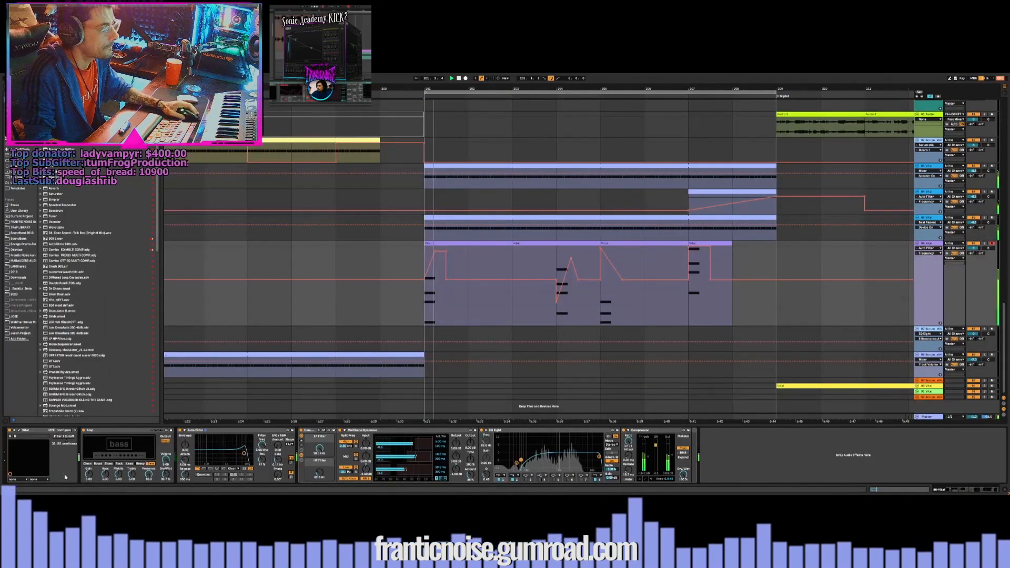
# Check Vital briefly, then lengthen all notes of the first chord to three beats
pyautogui.click(20, 431)
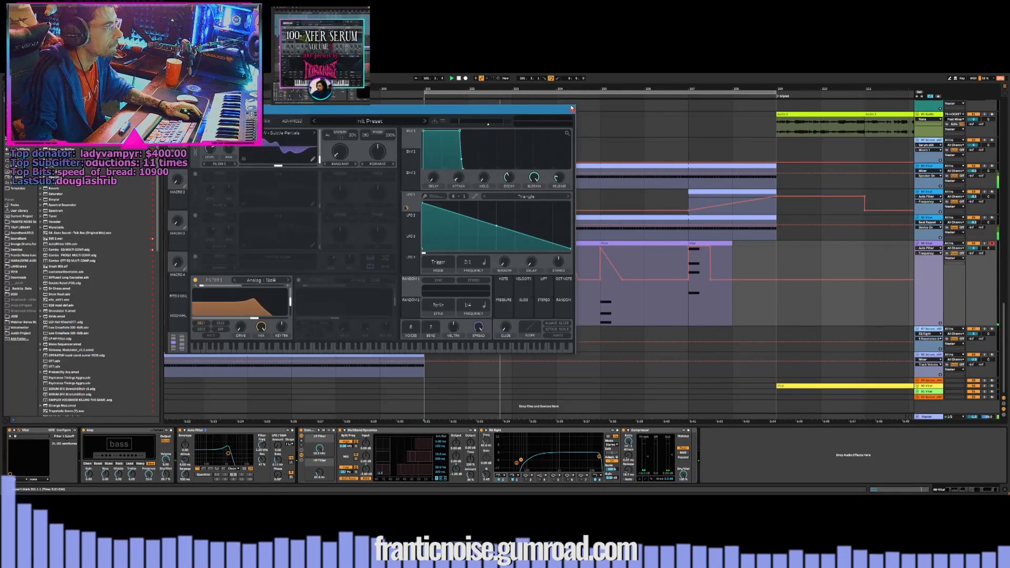
pyautogui.click(571, 108)
pyautogui.doubleClick(463, 243)
pyautogui.moveTo(219, 402); pyautogui.dragTo(485, 264)
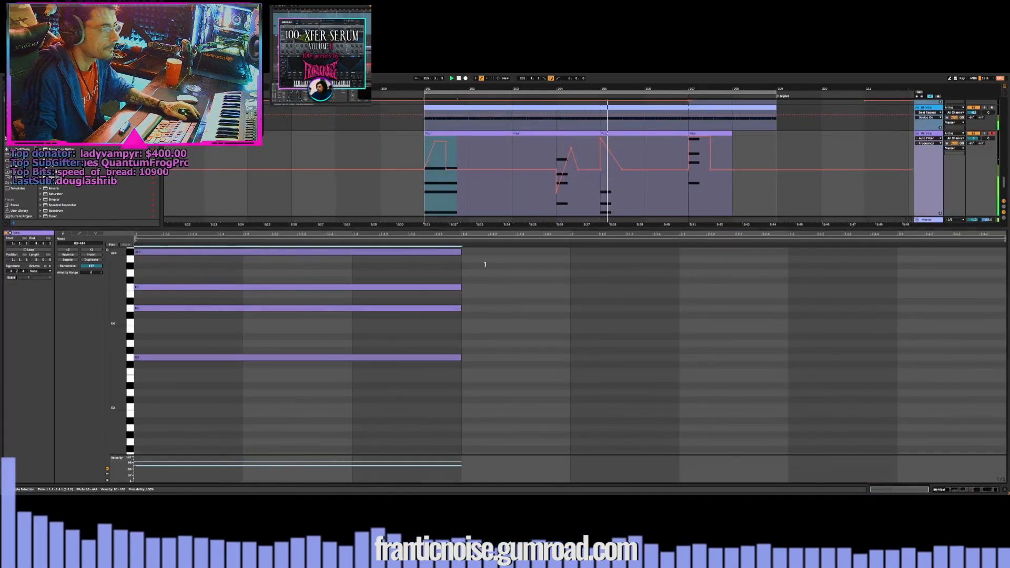
pyautogui.press('b')
# Redraw the first chord's Auto Filter Frequency automation as a steep fall to a low point that ramps back up
pyautogui.click(432, 184)
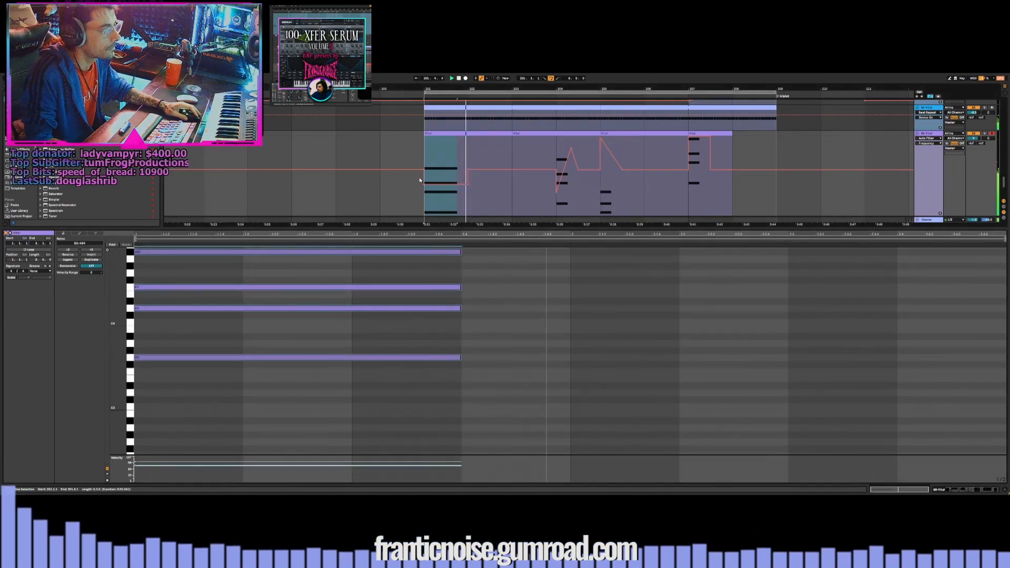
pyautogui.moveTo(444, 160); pyautogui.dragTo(444, 184)
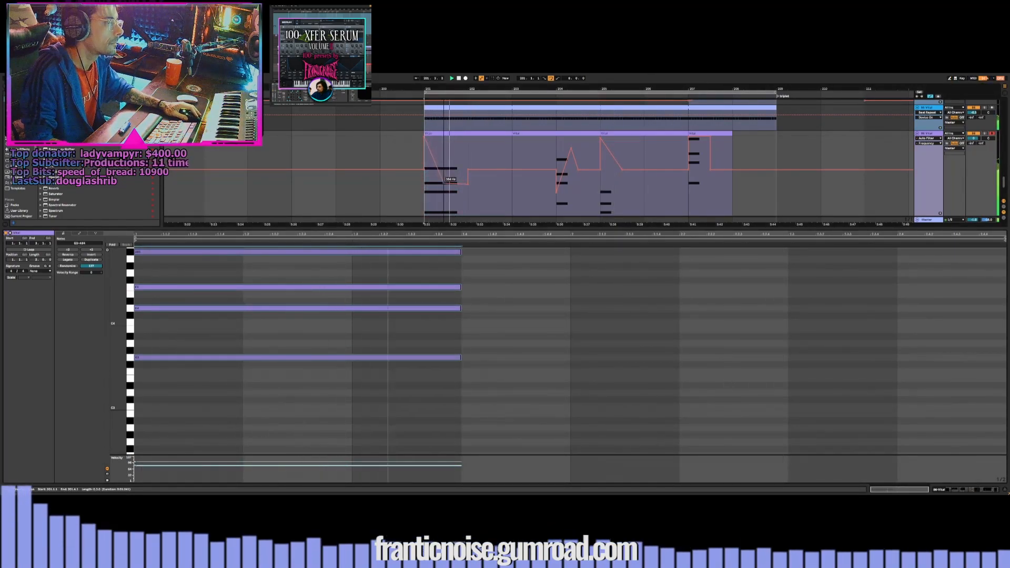
pyautogui.click(468, 185)
pyautogui.hotkey('shift', 'Tab')
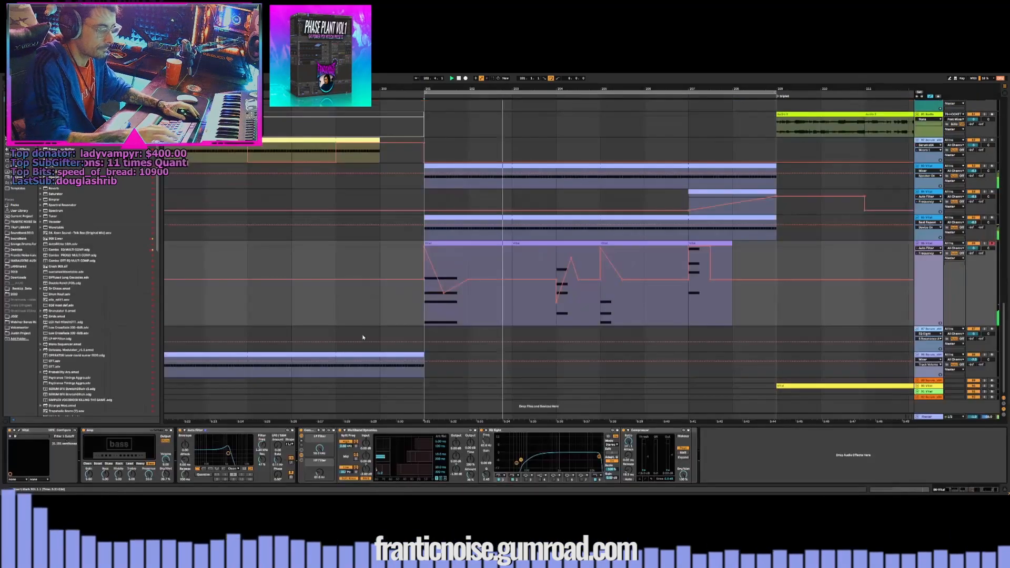
# Show Vital's Oscillator 1 Formant amount as automation, draw a rising ramp over the first chord and play it back
pyautogui.click(19, 431)
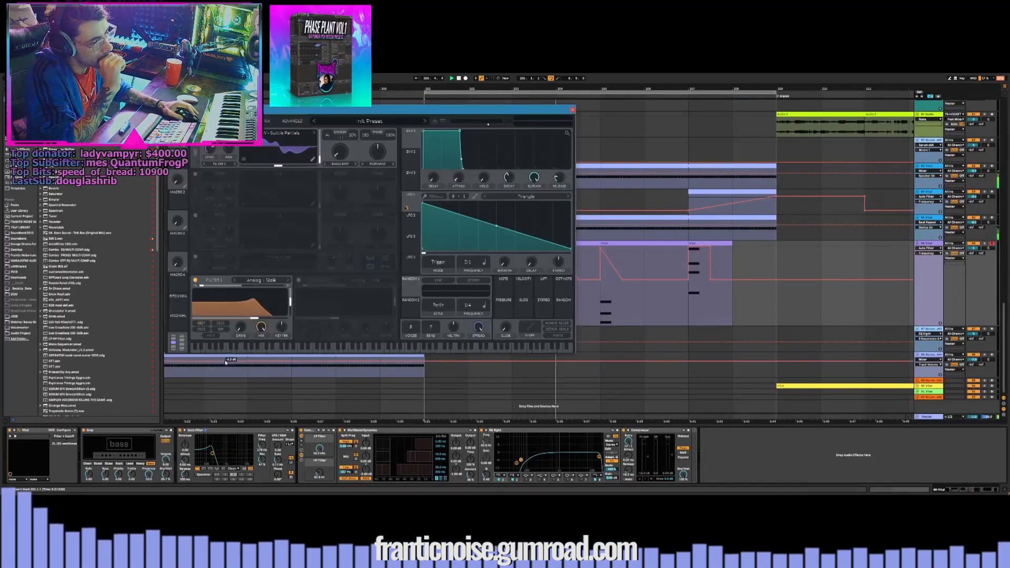
pyautogui.click(378, 152)
pyautogui.moveTo(432, 114); pyautogui.dragTo(456, 361)
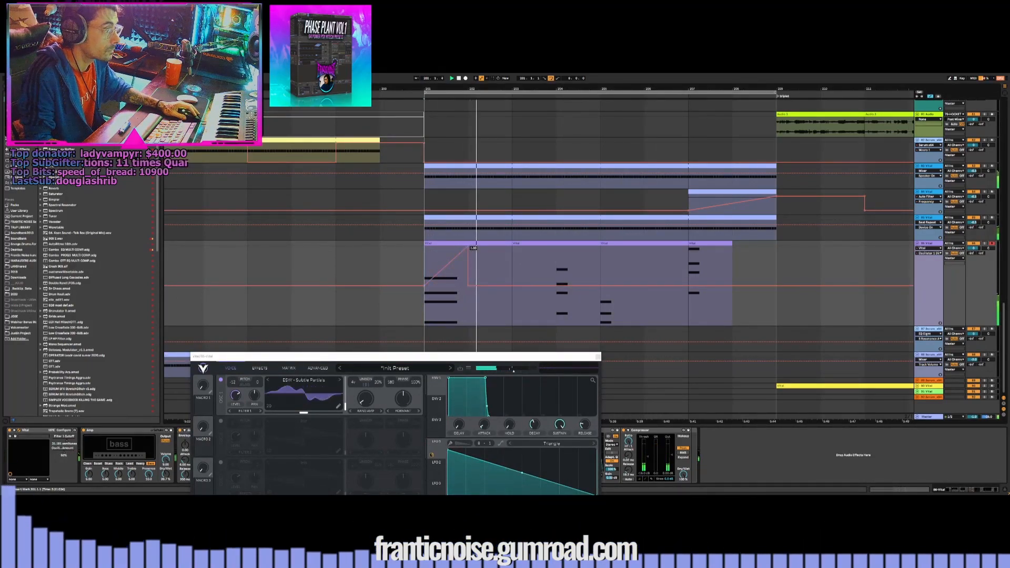
pyautogui.press('space')
pyautogui.press('space')
# Lower the peak of the Oscillator 1 Formant ramp, then reshape it to fall from a high start during playback
pyautogui.moveTo(468, 247)
pyautogui.mouseDown()
pyautogui.moveTo(425, 247)
pyautogui.moveTo(447, 247)
pyautogui.moveTo(424, 262)
pyautogui.moveTo(467, 258)
pyautogui.mouseUp()
pyautogui.press('space')
pyautogui.press('space')
pyautogui.press('space')
pyautogui.press('space')
pyautogui.press('space')
pyautogui.press('space')
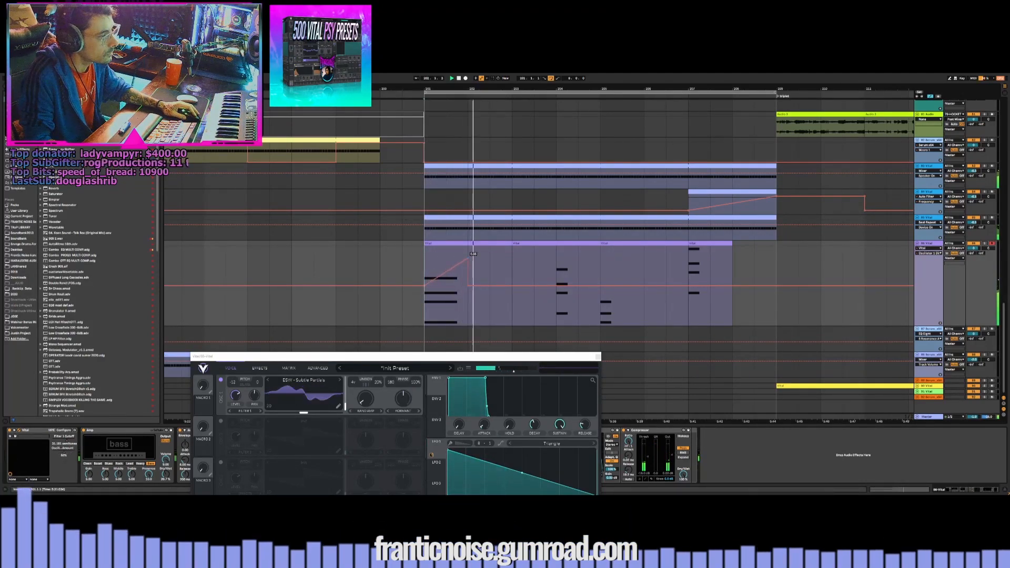
pyautogui.moveTo(469, 259); pyautogui.dragTo(436, 247)
pyautogui.press('space')
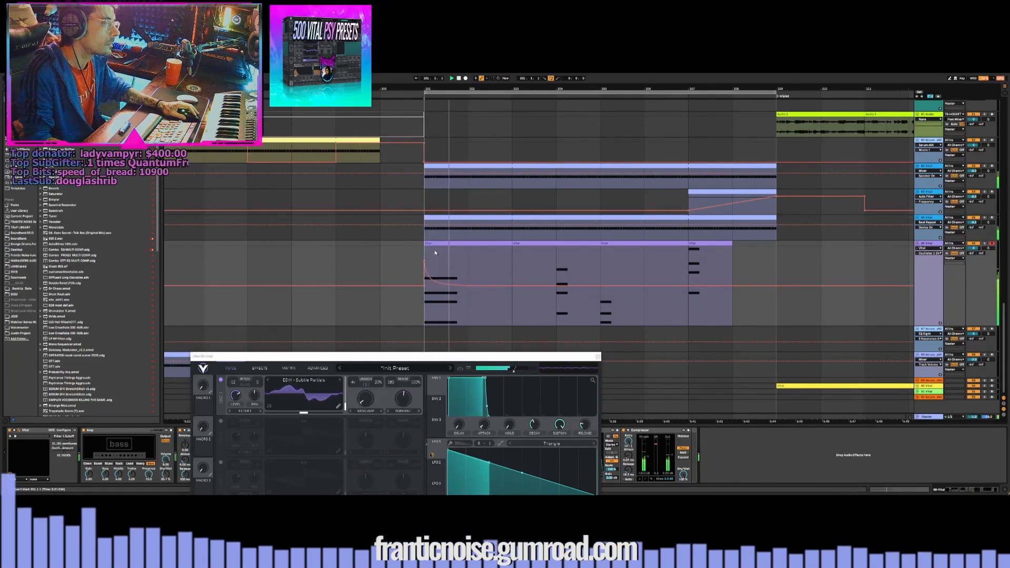
# Shorten all notes of the first chord to two beats
pyautogui.doubleClick(437, 244)
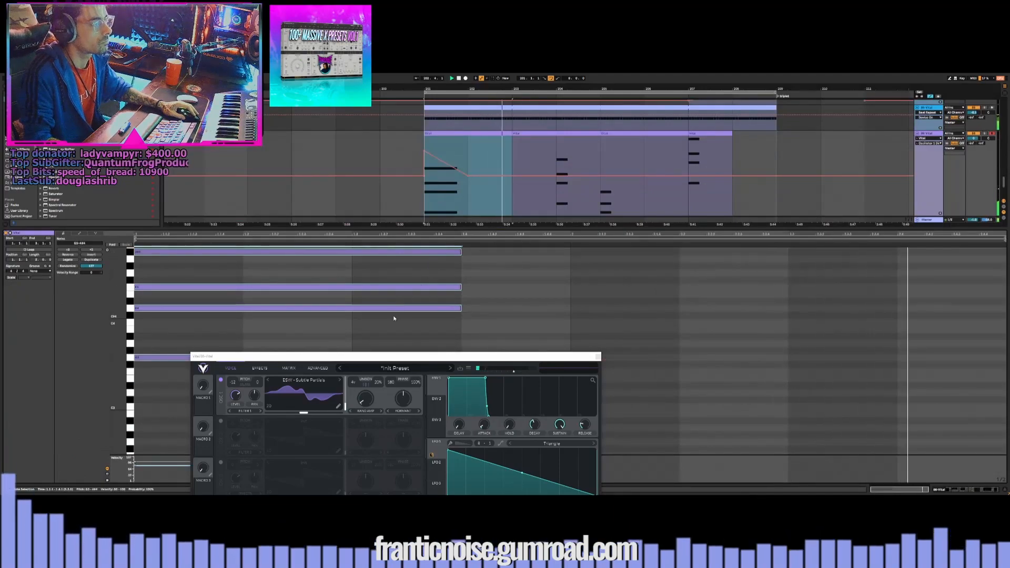
pyautogui.moveTo(461, 252); pyautogui.dragTo(364, 275)
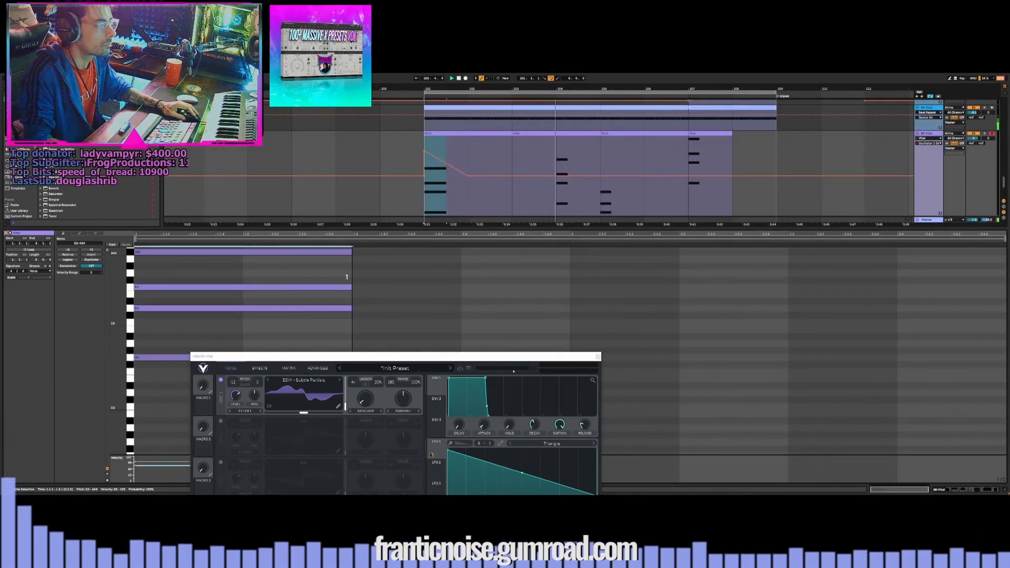
pyautogui.click(397, 155)
# Bend the falling Oscillator 1 Formant automation over the first chord into a curve and play it back
pyautogui.moveTo(452, 171); pyautogui.dragTo(447, 187)
pyautogui.click(433, 134)
pyautogui.press('space')
pyautogui.press('space')
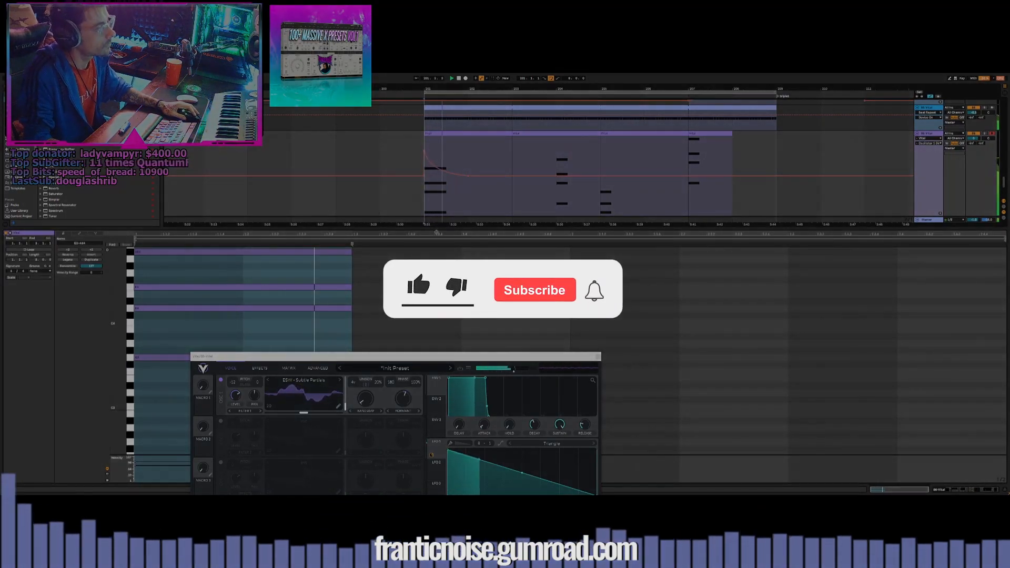